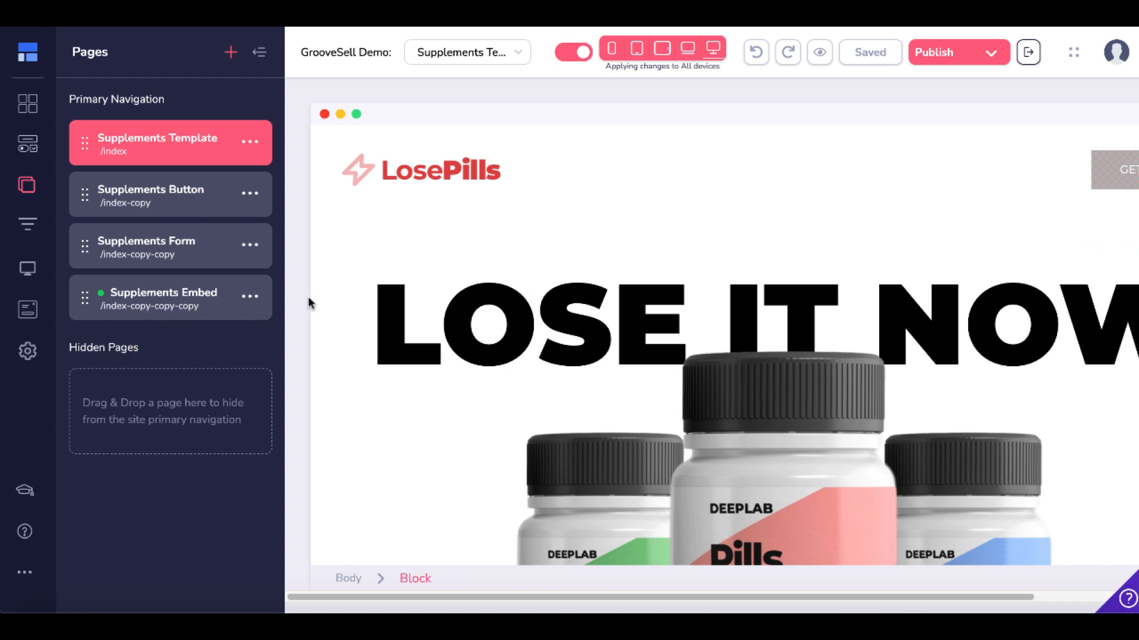
scroll(330, 333, "down", 3)
scroll(330, 334, "down", 5)
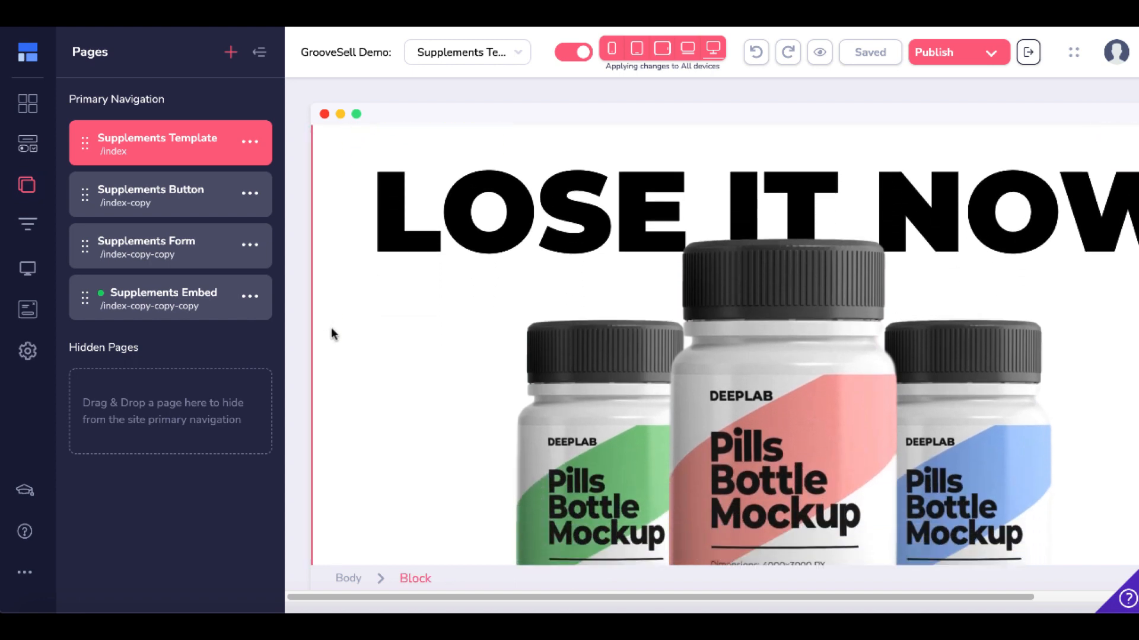
scroll(330, 333, "down", 5)
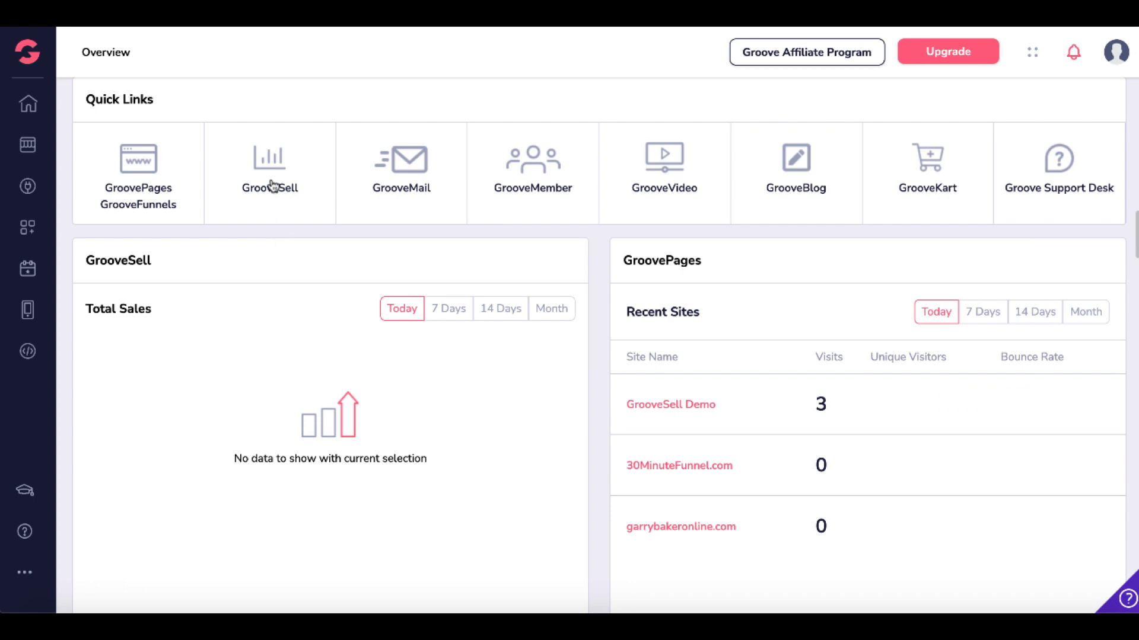
Open GrooveSell and start creating a new product funnel.
left_click(270, 186)
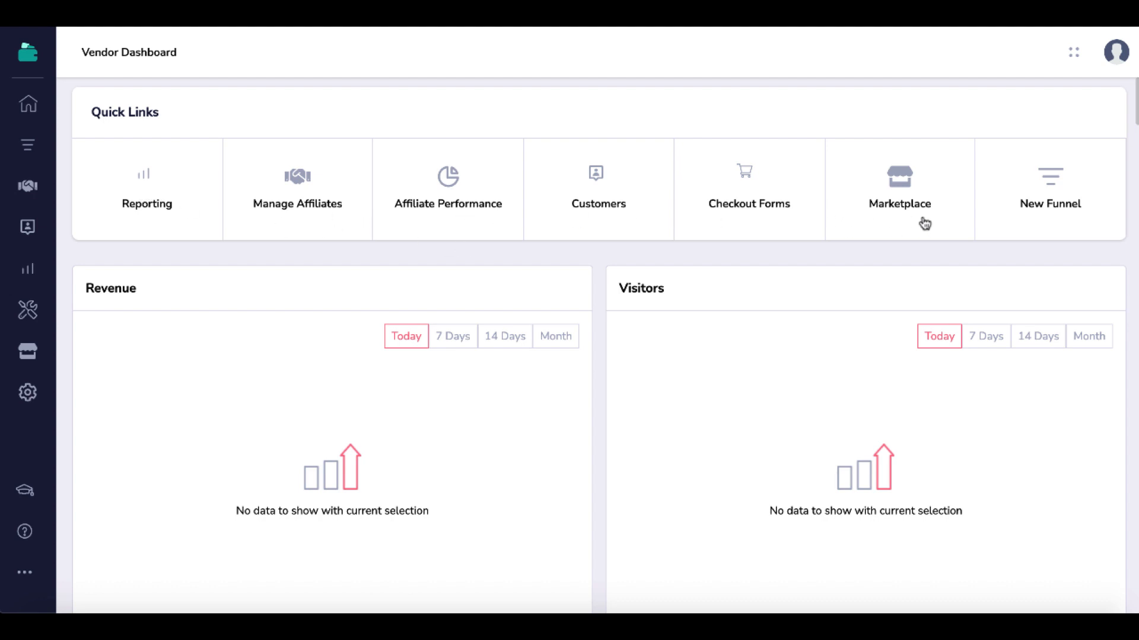
left_click(1051, 192)
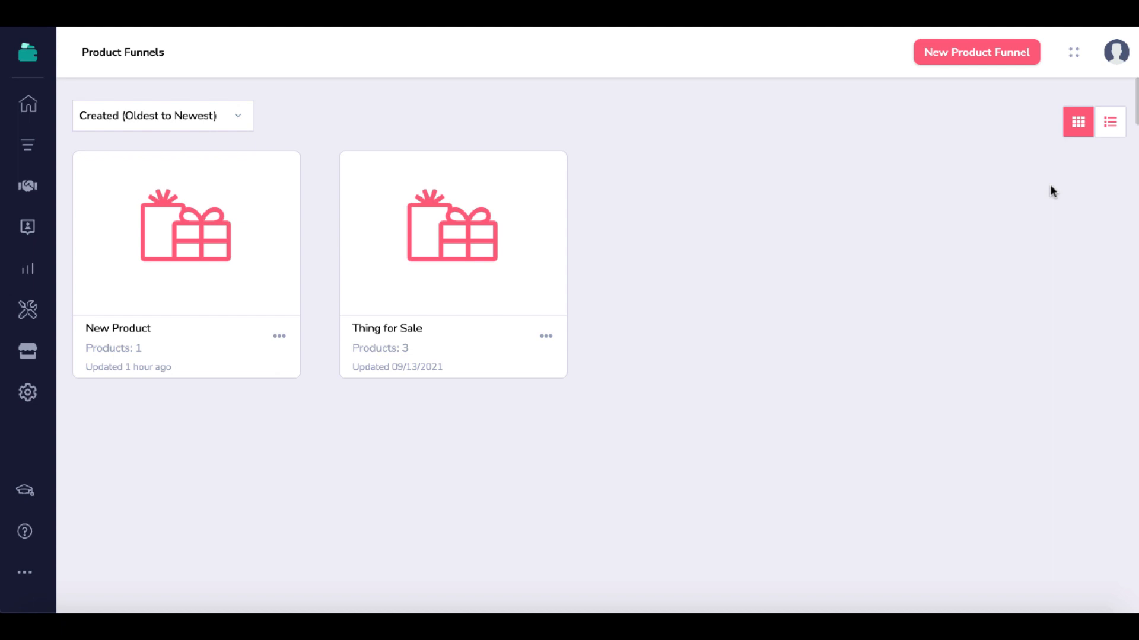
left_click(960, 62)
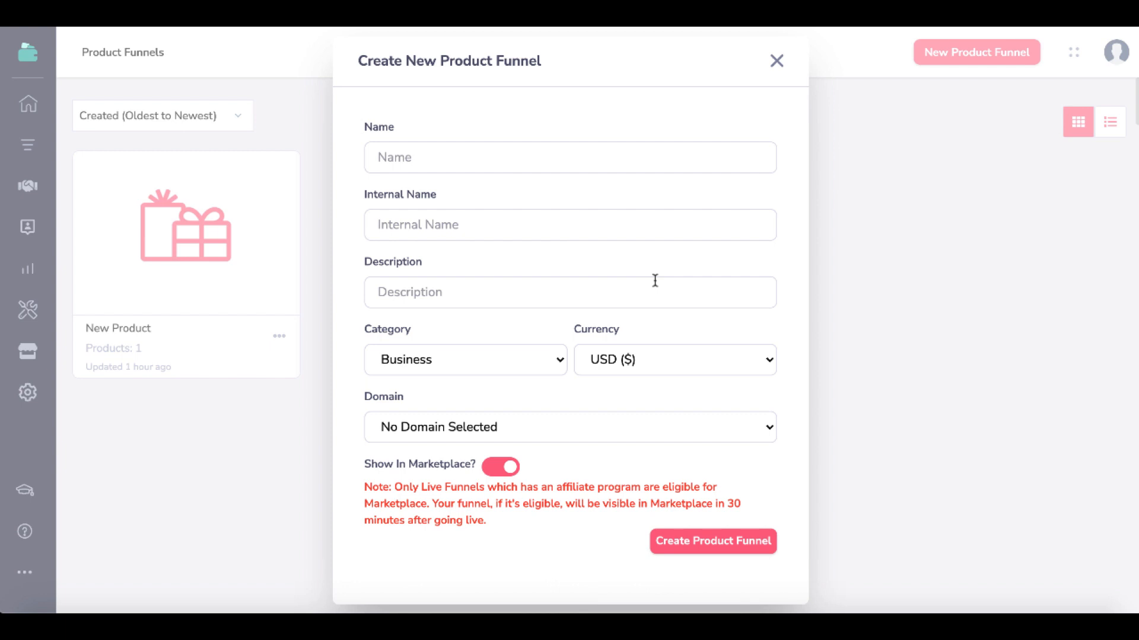
Enter "Test Product 15" as the funnel's name, internal name and description.
left_click(415, 157)
type("Test Product 15")
triple_click(410, 157)
key("super+c")
left_click(414, 225)
key("super+v")
left_click(414, 292)
key("super+v")
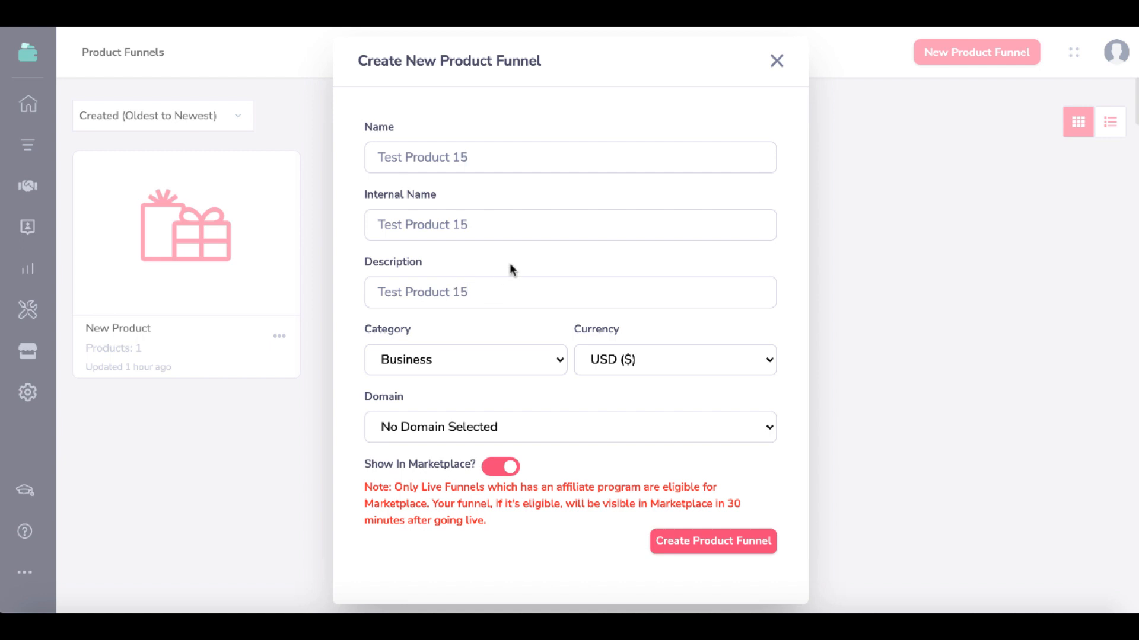
Create the product funnel with category Business, currency USD ($) and the Show In Marketplace option switched off.
left_click(543, 363)
scroll(523, 427, "down", 3)
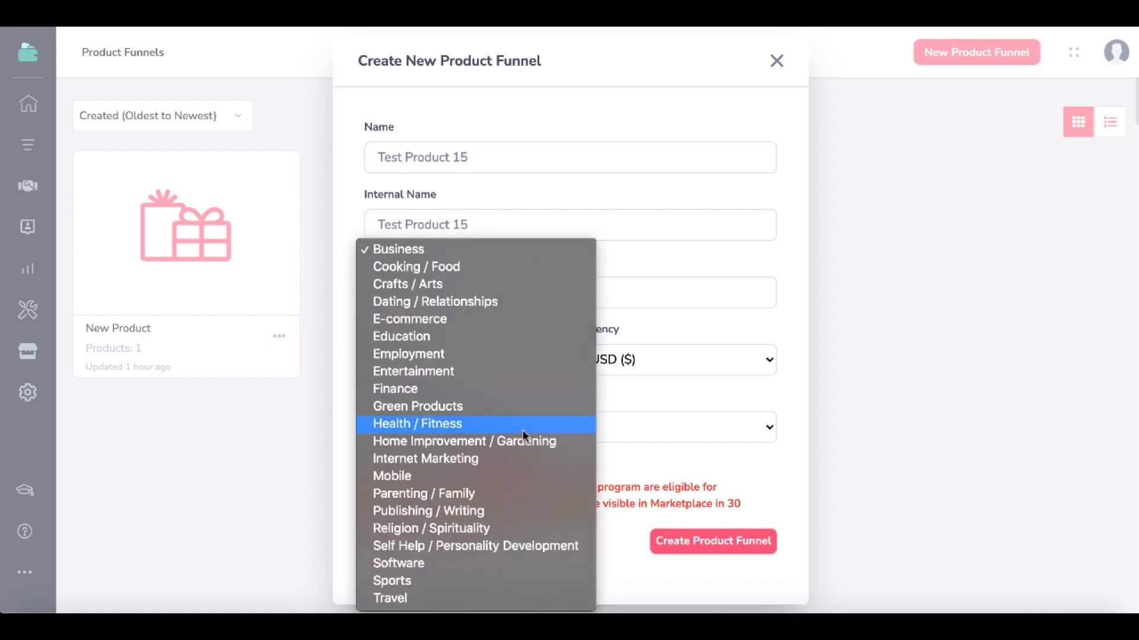
left_click(483, 249)
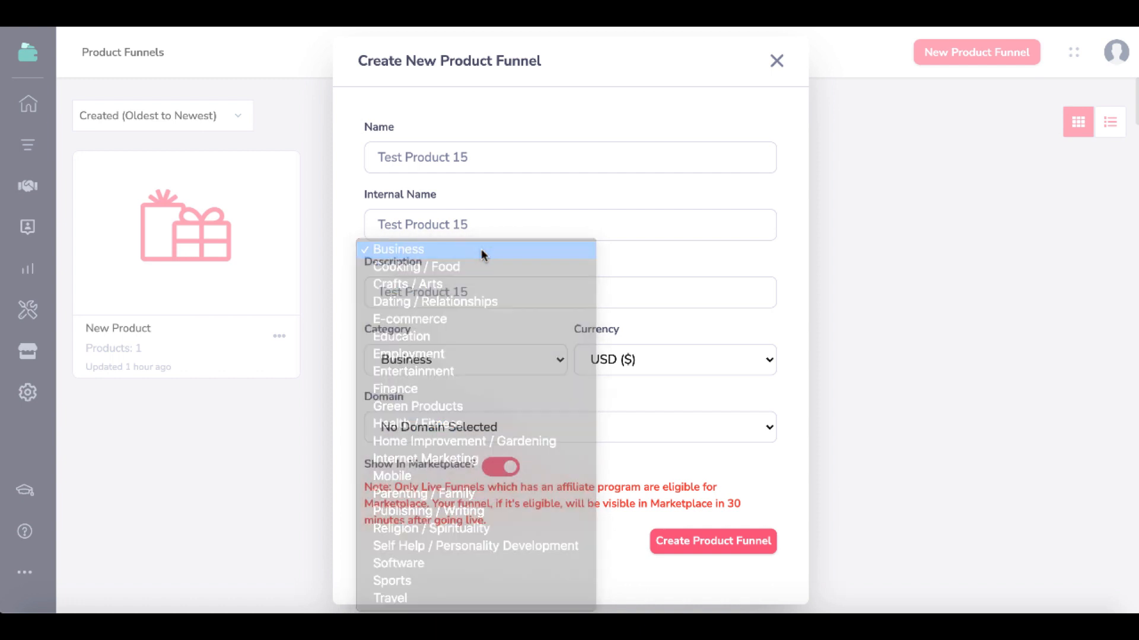
left_click(623, 364)
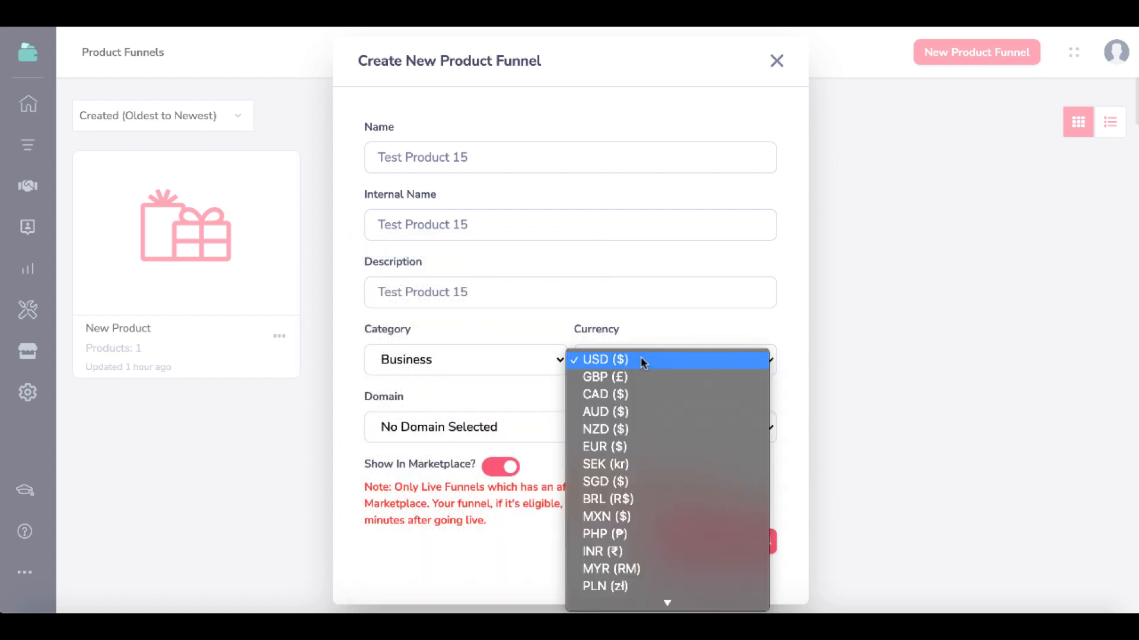
left_click(645, 363)
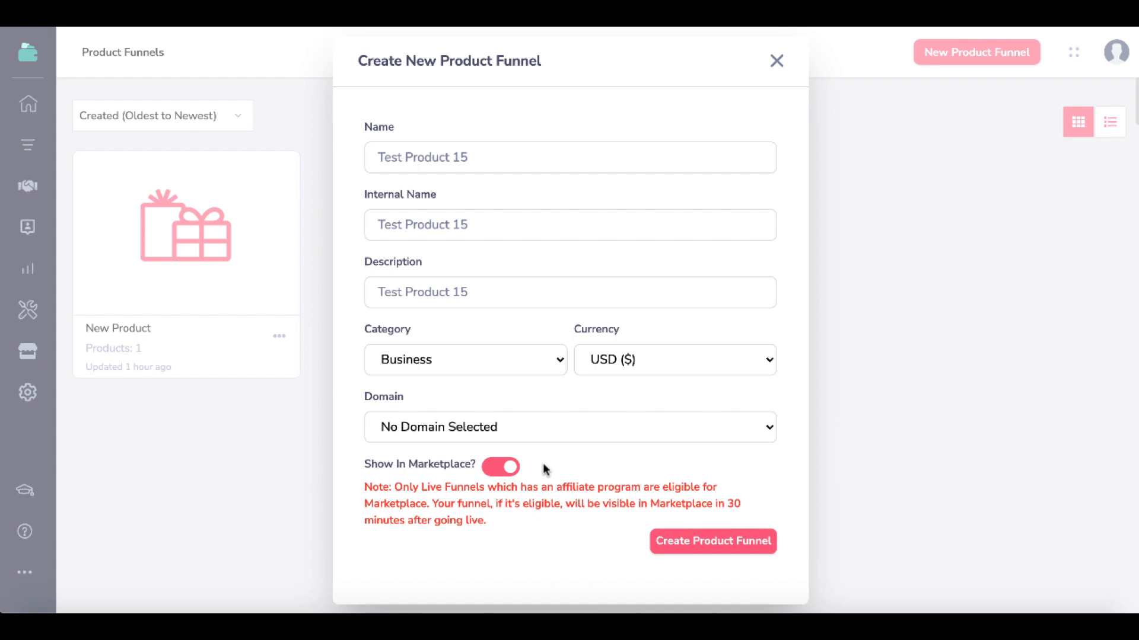
left_click(511, 468)
left_click(681, 528)
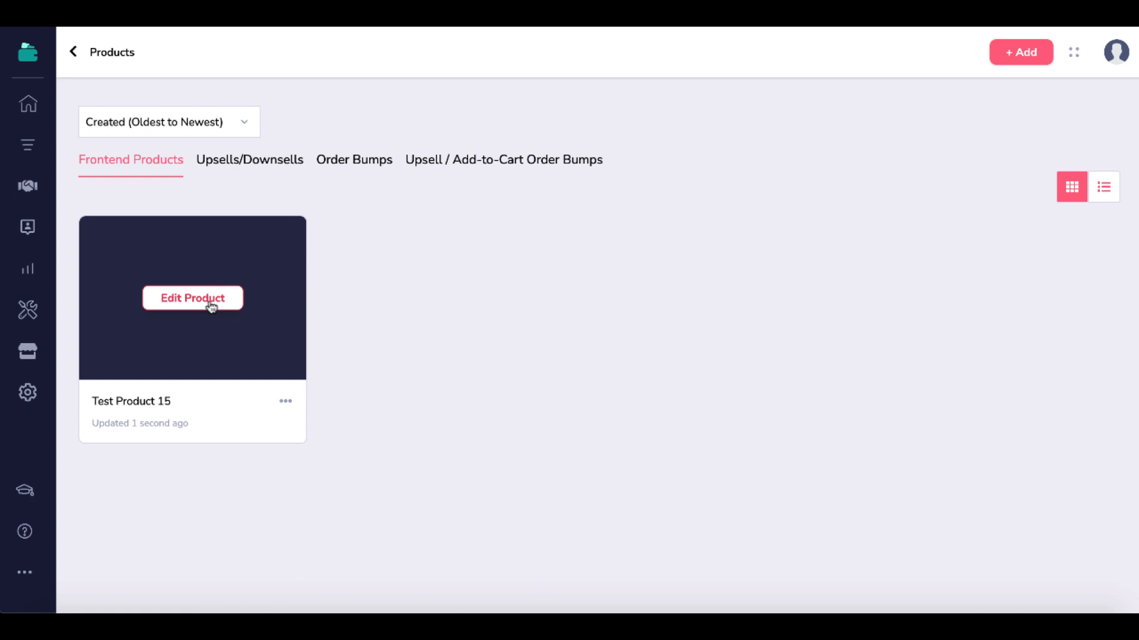
Open Test Product 15 for editing and save its info with the product type set to Frontend Product.
left_click(212, 304)
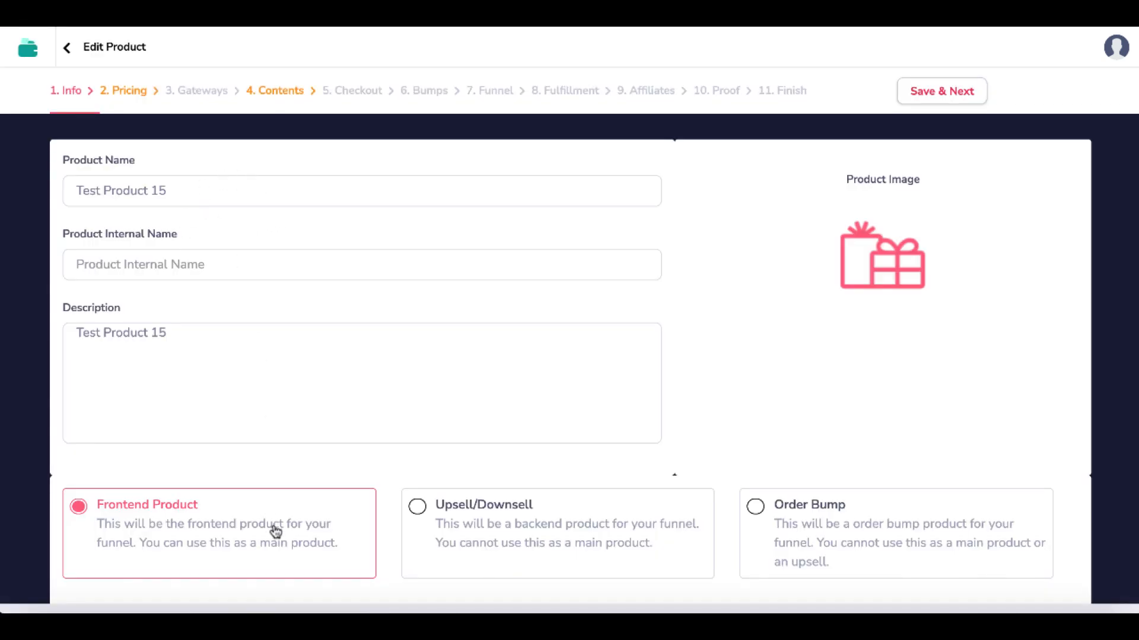
left_click(453, 558)
left_click(840, 523)
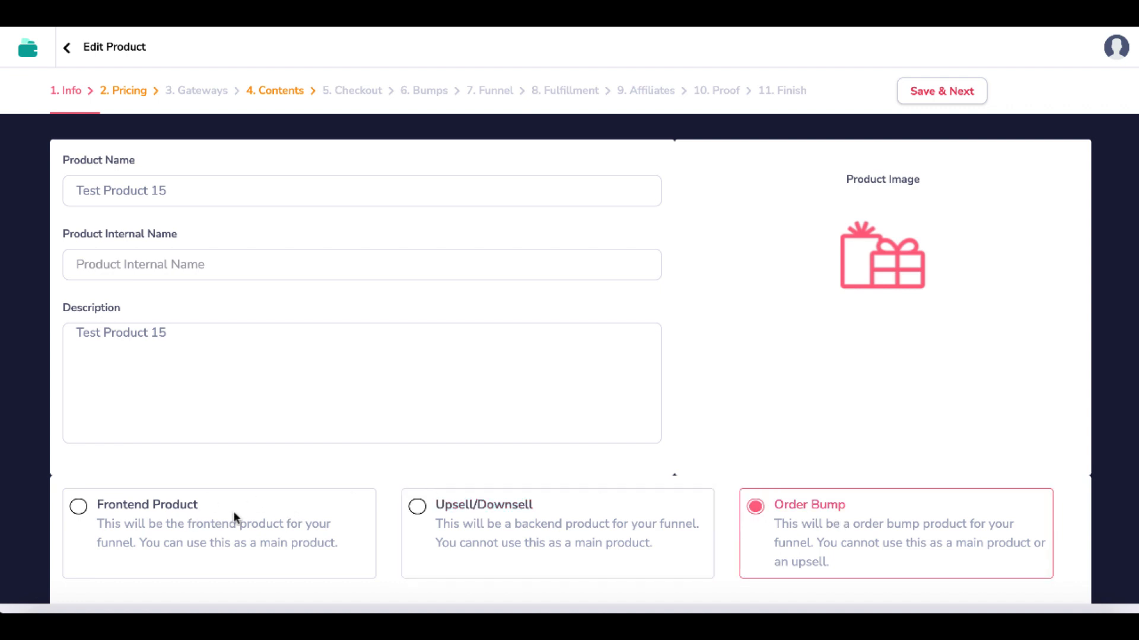
left_click(207, 526)
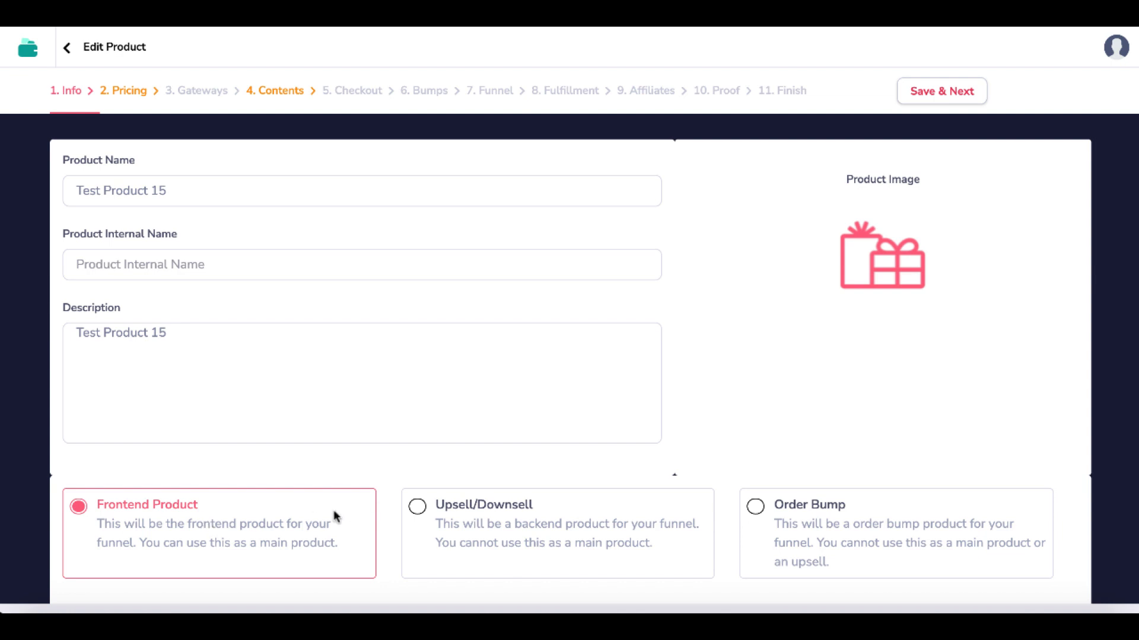
left_click(946, 96)
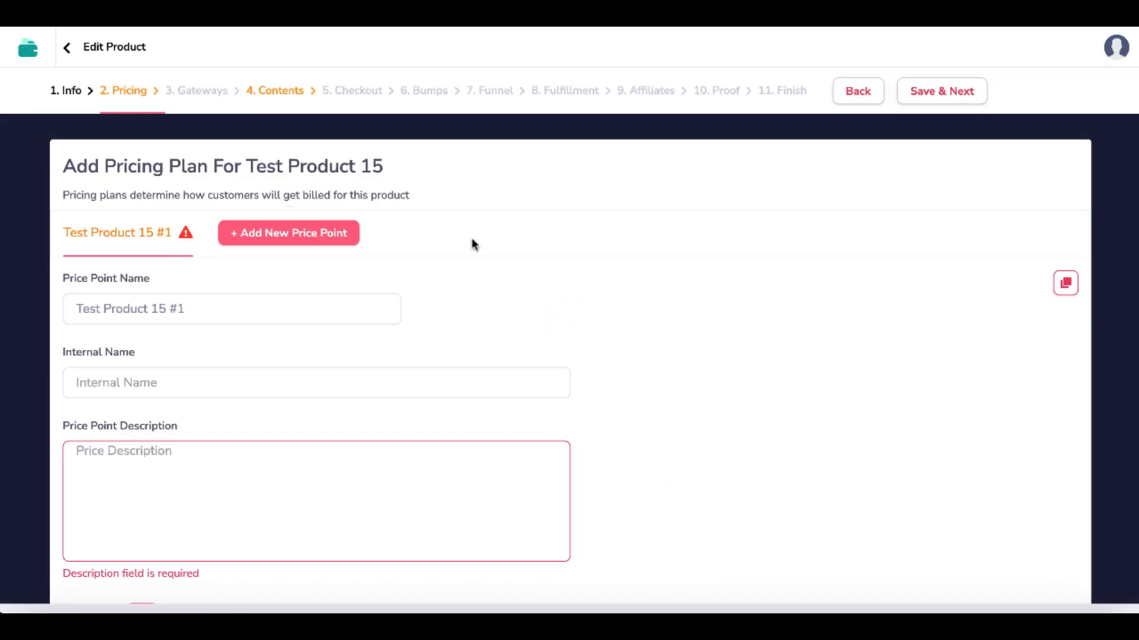
Add a second price point to Test Product 15's pricing plan, then delete that price point.
left_click(334, 236)
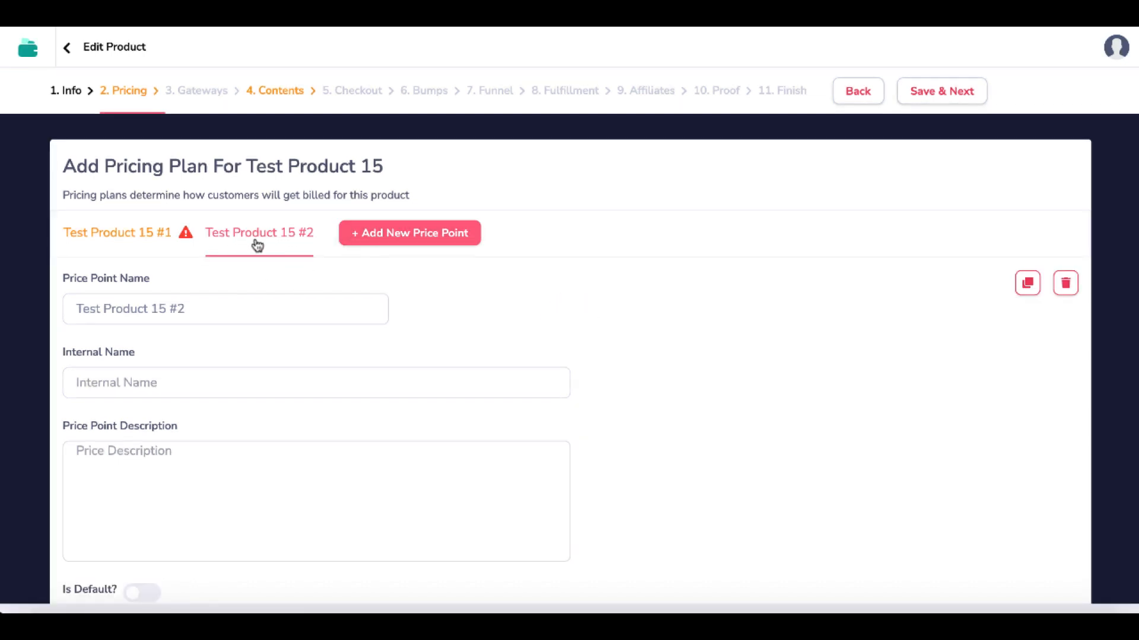
left_click(116, 240)
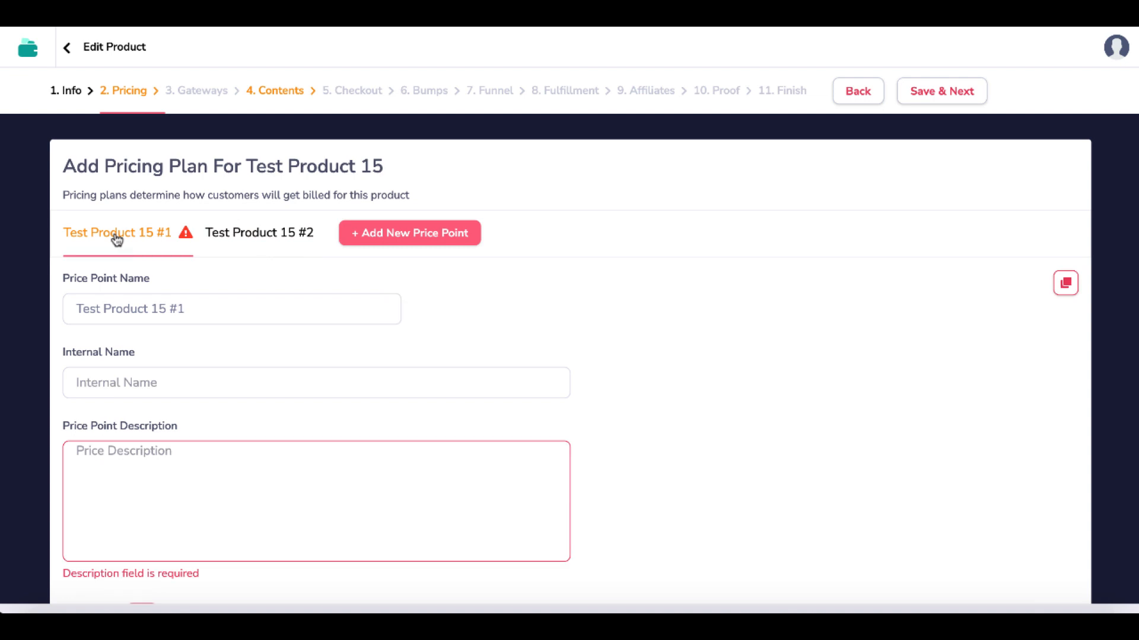
left_click(237, 235)
left_click(1066, 284)
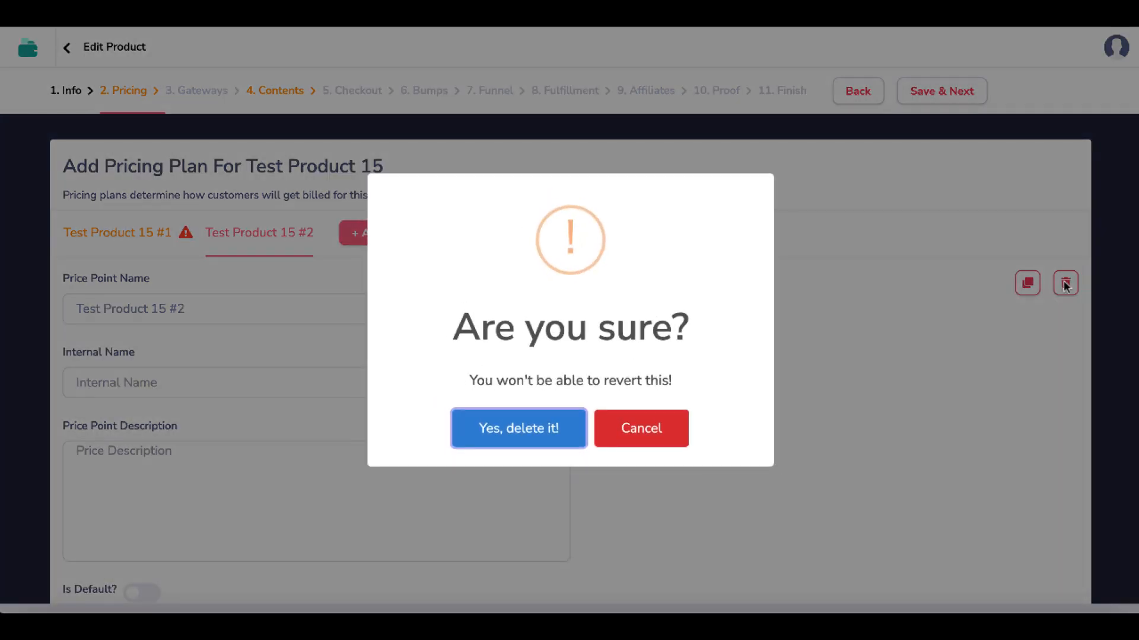
left_click(531, 431)
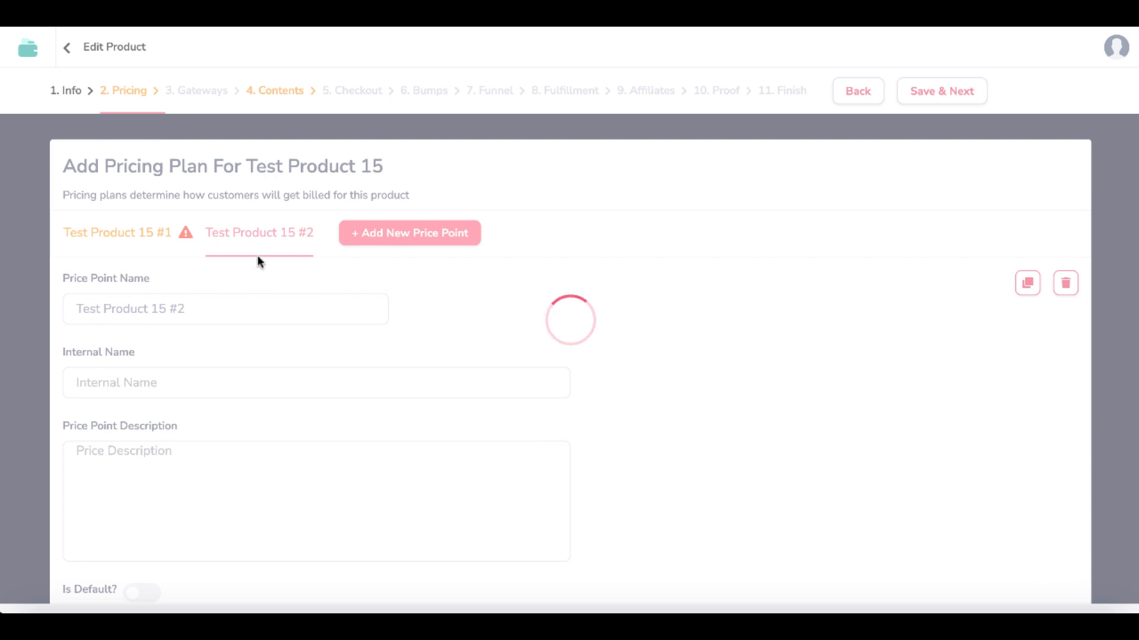
Set the price point's internal name to "Test Product 15 #1 Price" and its description to "Test Product 15 #1".
left_click(103, 383)
type("Test Product 15 #1 Price")
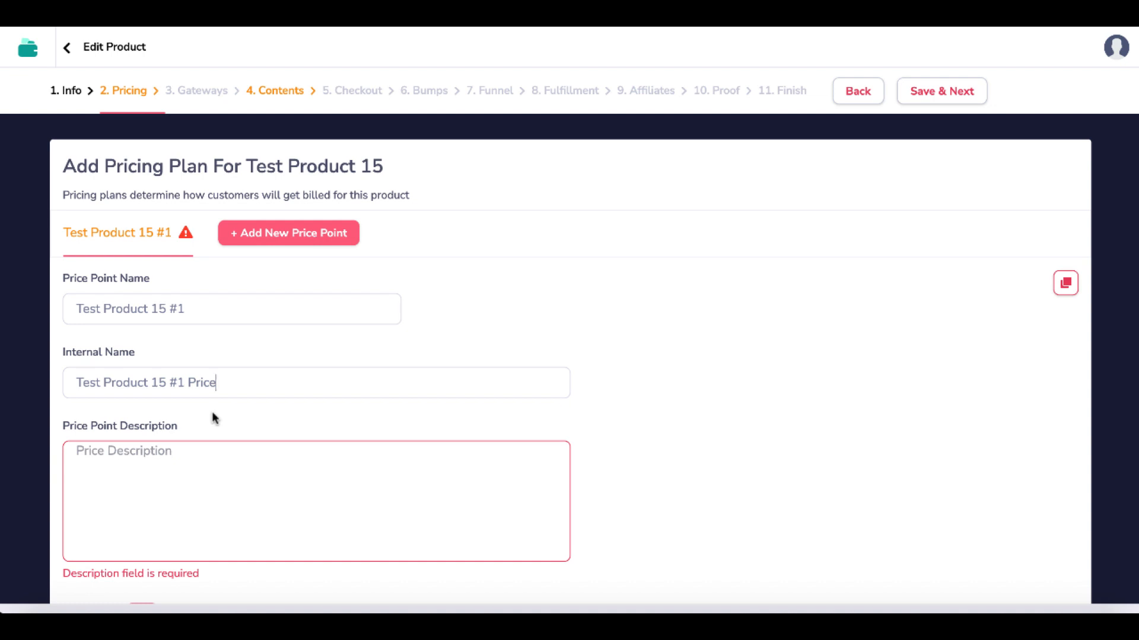
left_click(149, 467)
type("Test Product 15 #1")
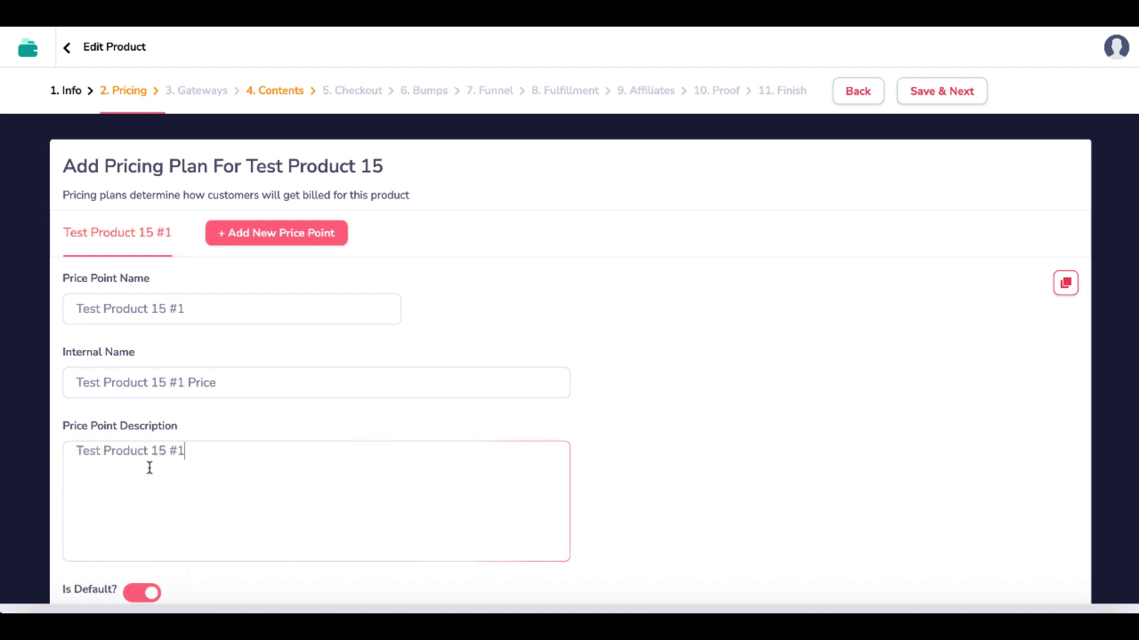
Try the Recurring, Installments and Recurring Installments price types and examine their interval and recurrence options.
scroll(206, 490, "down", 1)
scroll(206, 489, "down", 1)
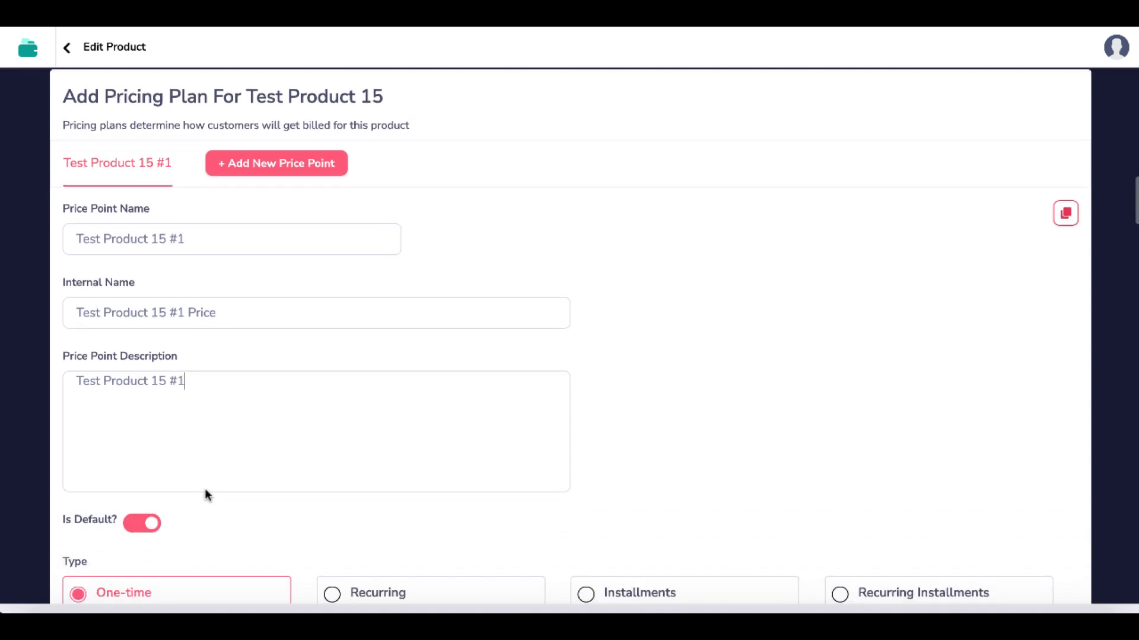
scroll(205, 494, "down", 4)
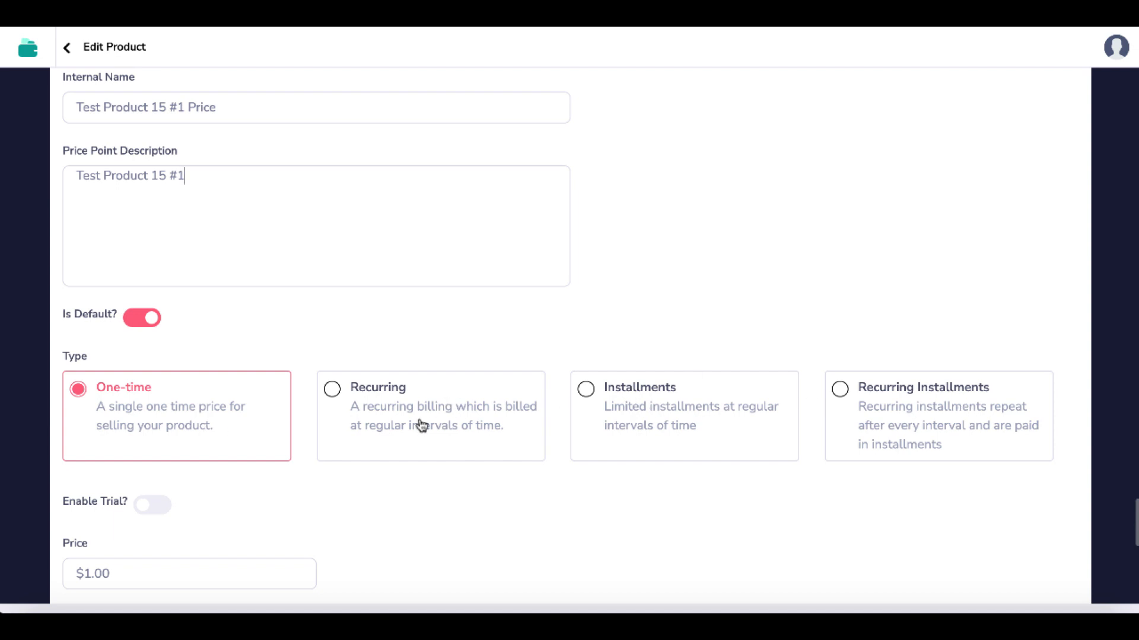
scroll(304, 468, "down", 1)
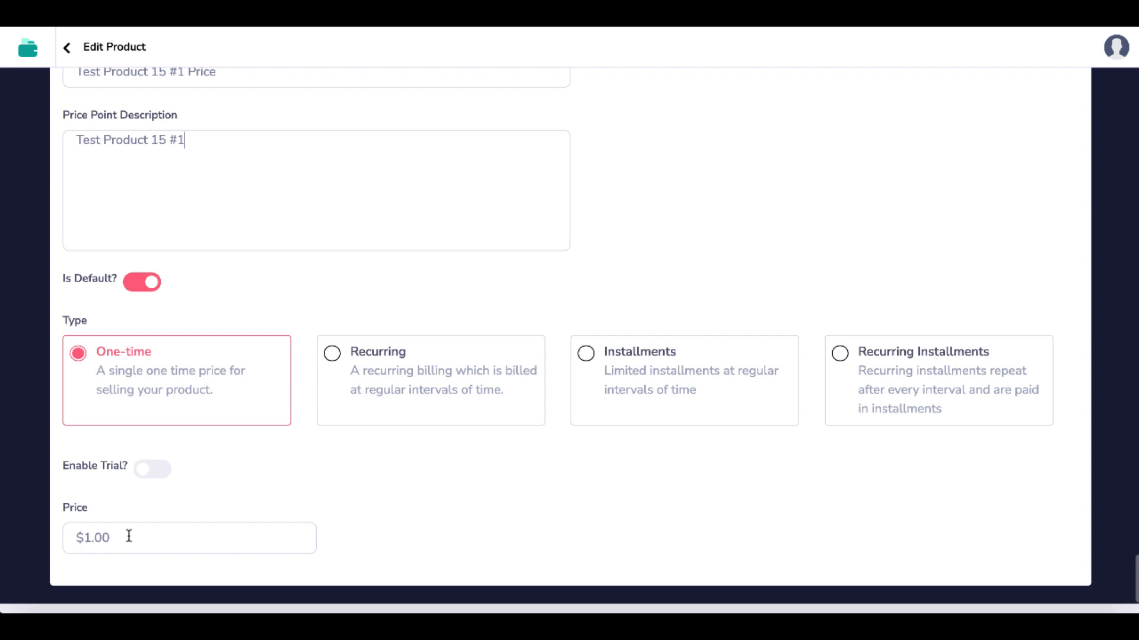
left_click(519, 398)
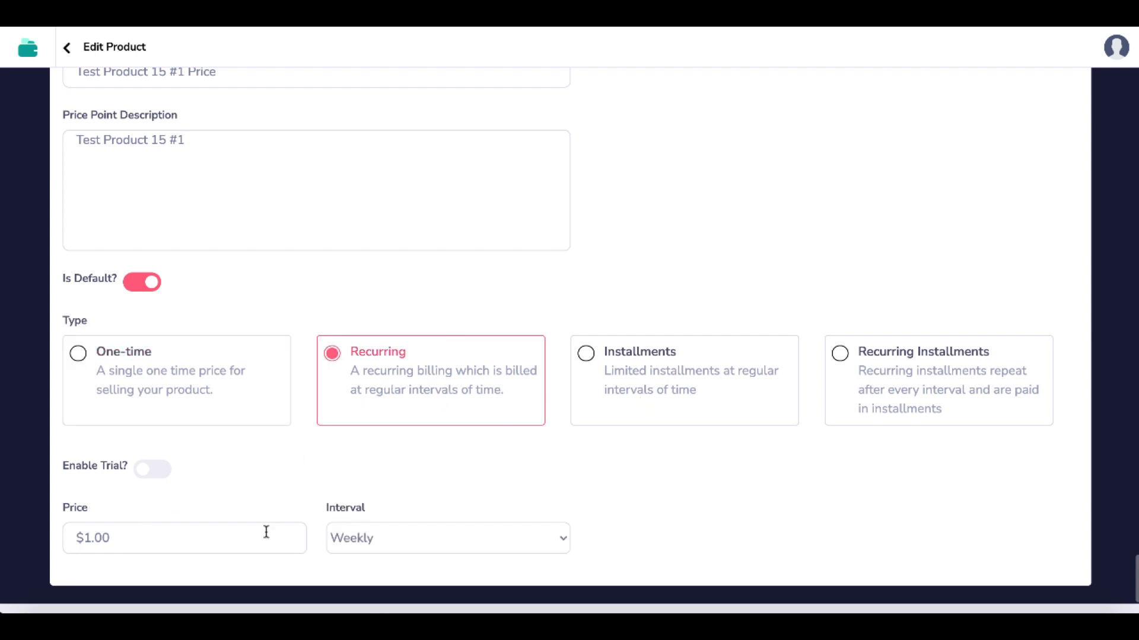
left_click(382, 540)
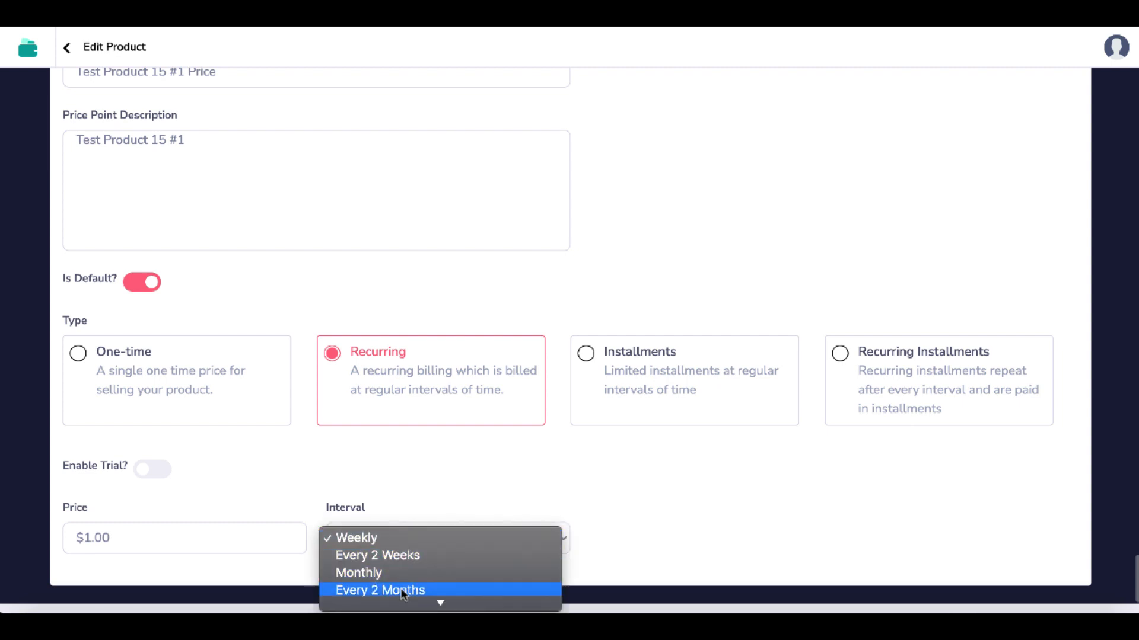
double_click(672, 358)
scroll(593, 469, "down", 2)
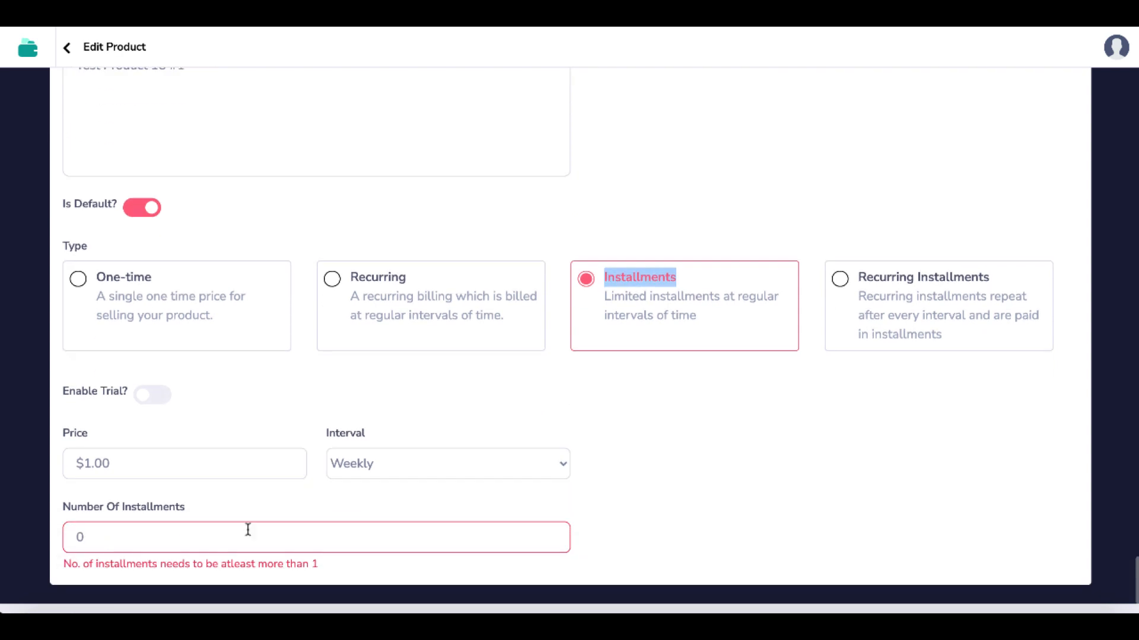
left_click(878, 321)
scroll(760, 394, "down", 3)
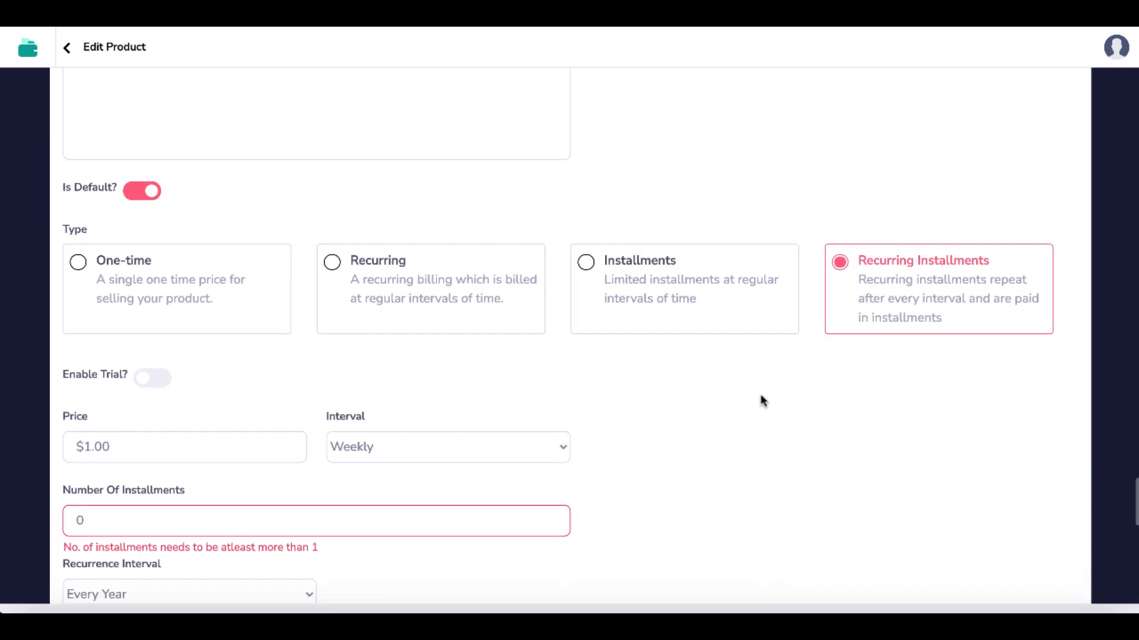
left_click(517, 377)
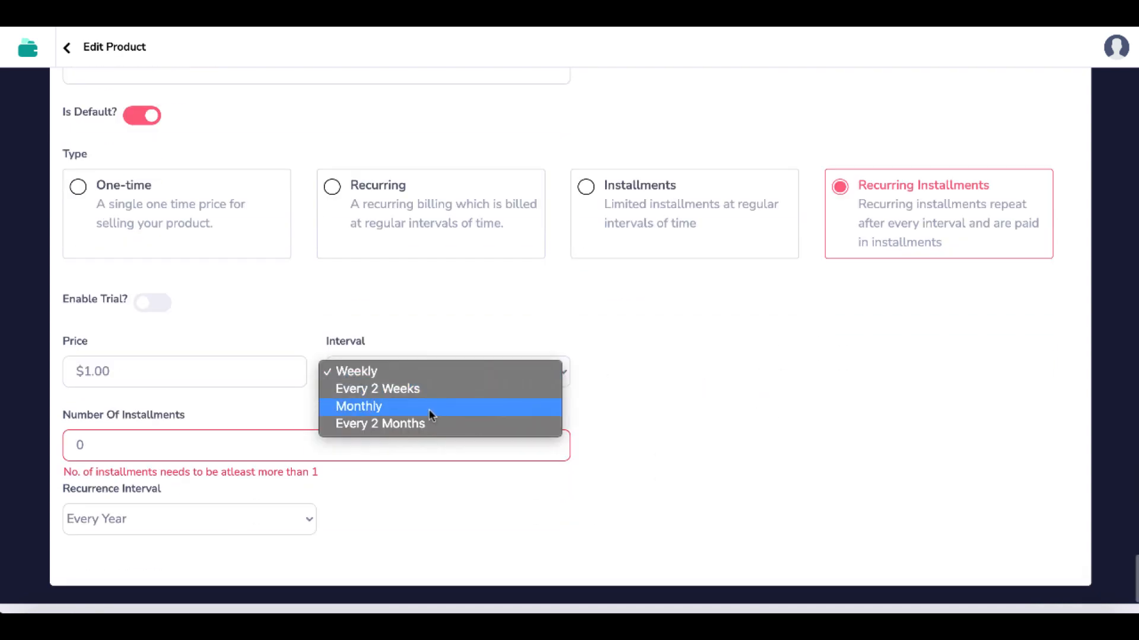
left_click(165, 446)
left_click(206, 517)
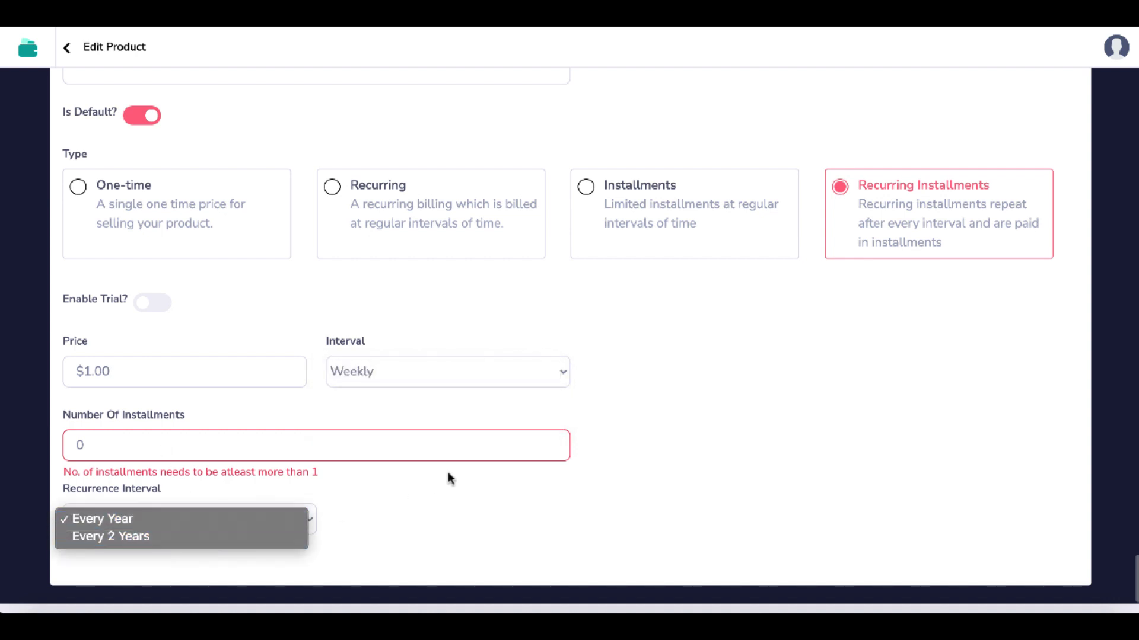
Set the price type to One-time and save the pricing plan to continue to the payment gateways.
left_click(153, 216)
left_click(153, 215)
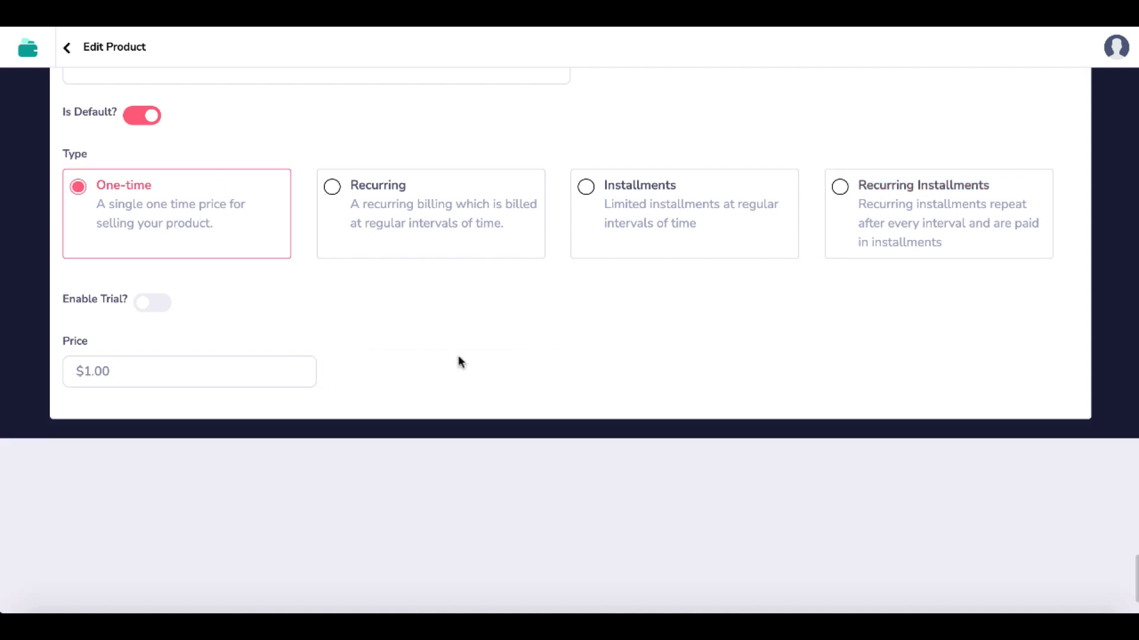
scroll(457, 355, "up", 8)
left_click(935, 95)
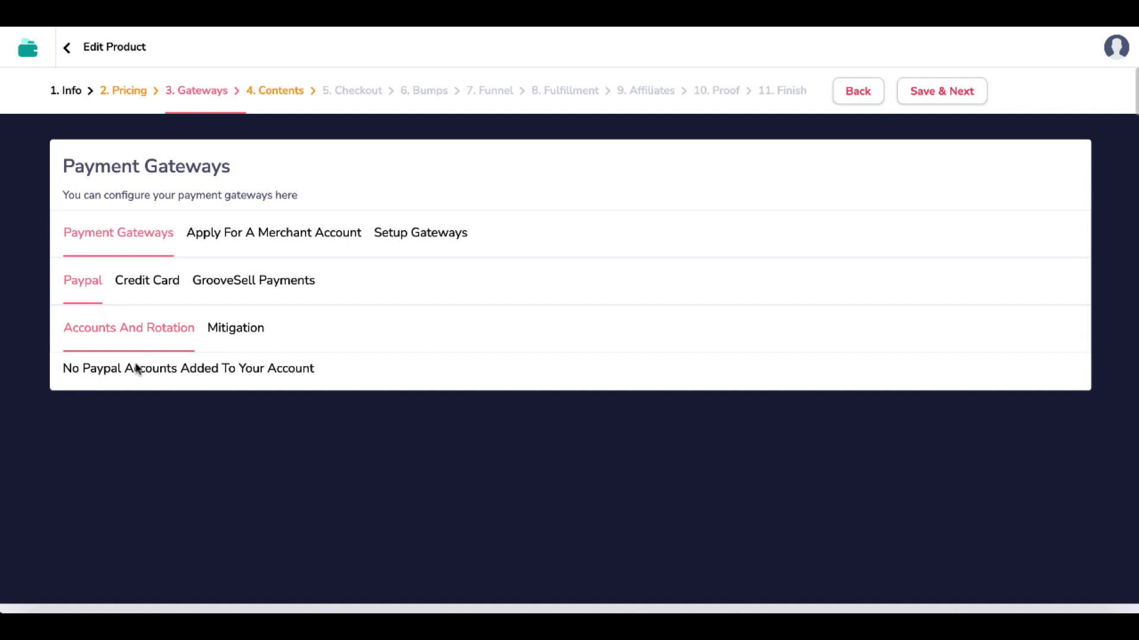
Check which credit card gateways can be added to the product, and view the gateway setup page.
left_click(159, 285)
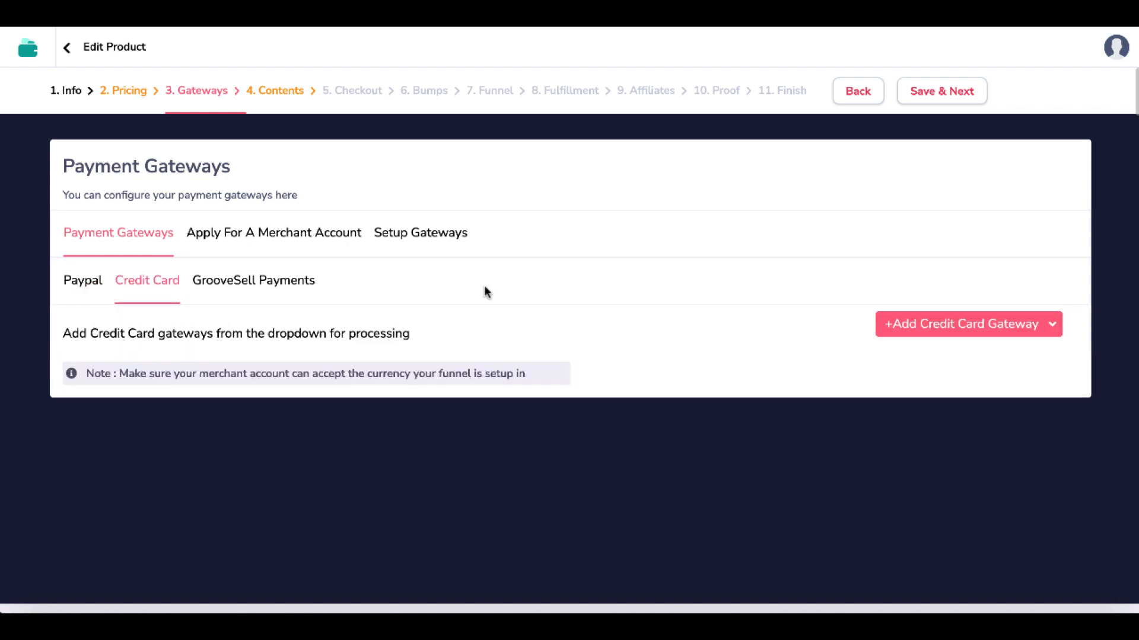
left_click(1029, 331)
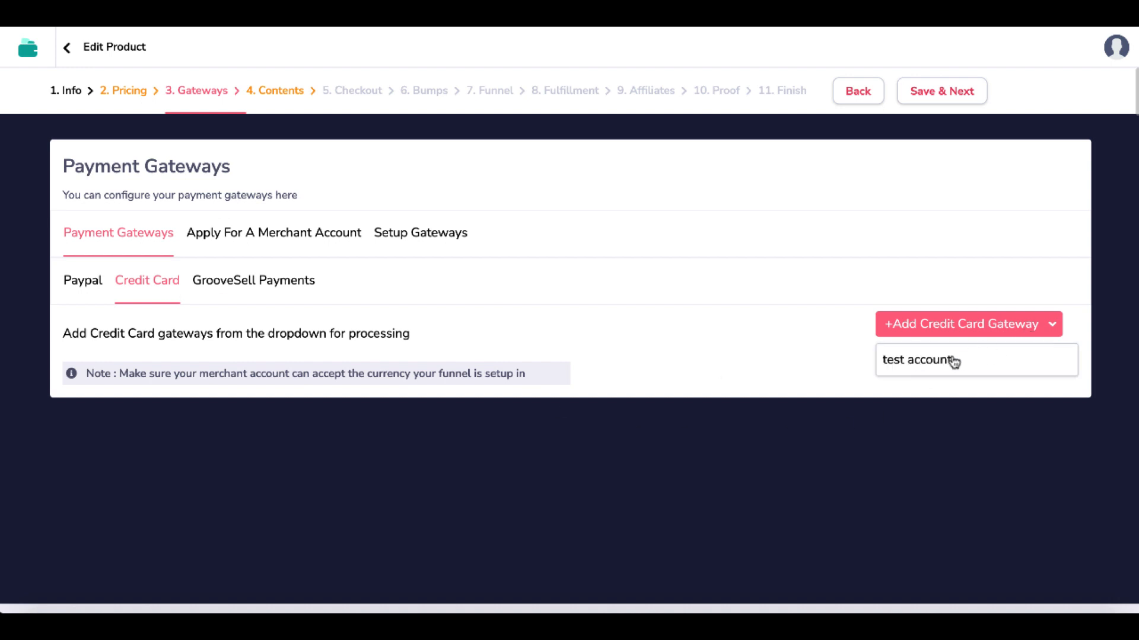
left_click(433, 235)
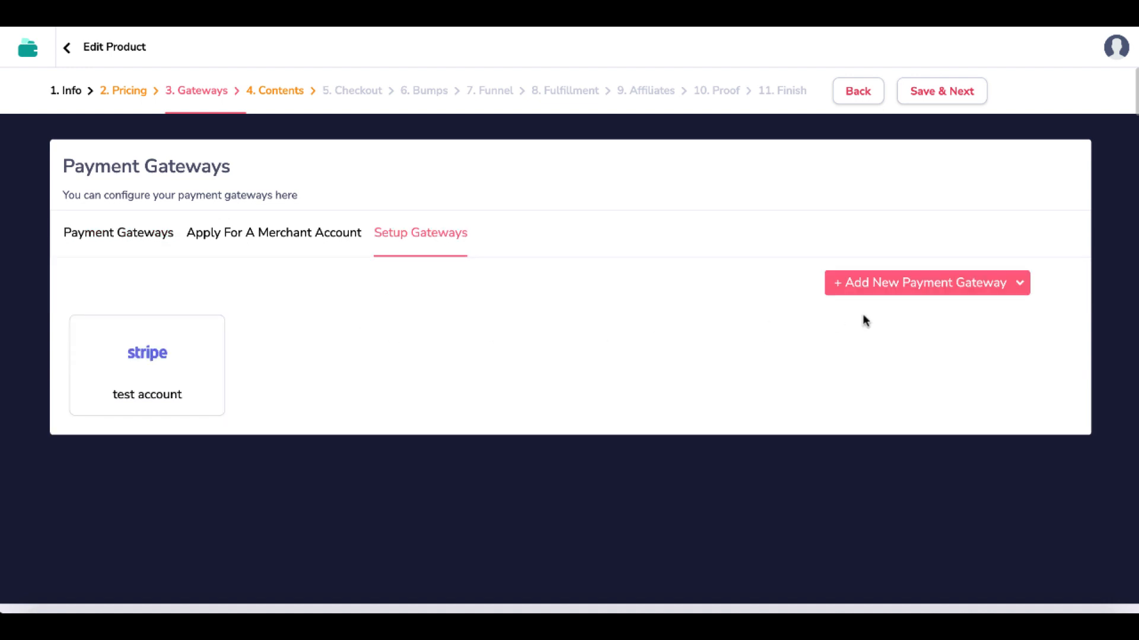
Check which payment gateways can be set up, and view the form for connecting a Stripe account.
left_click(930, 289)
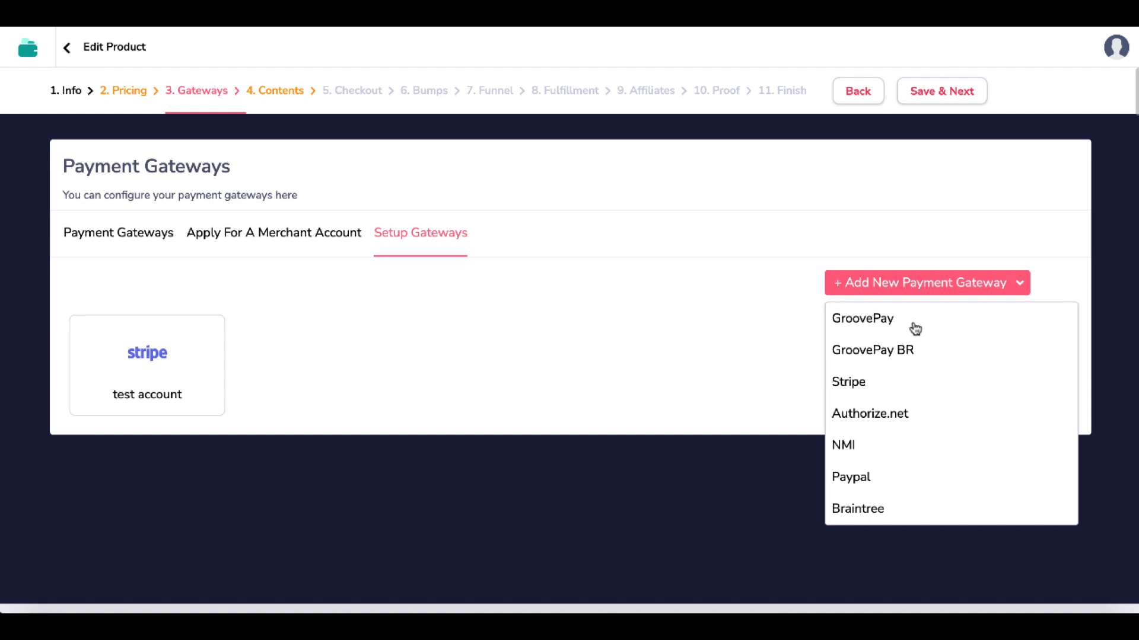
left_click(288, 364)
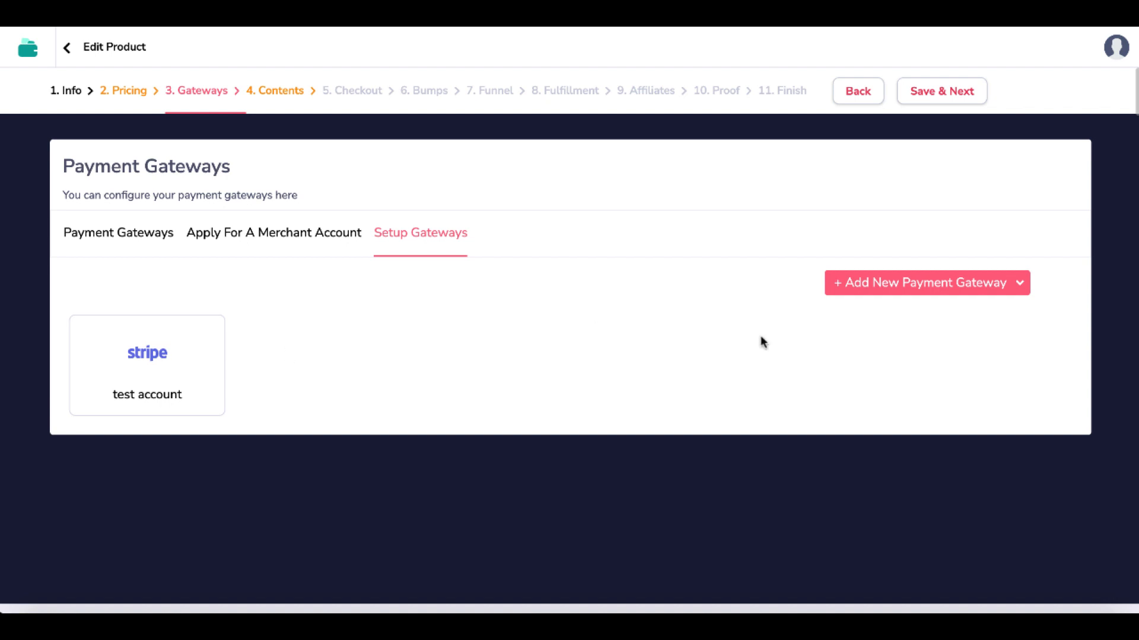
left_click(862, 292)
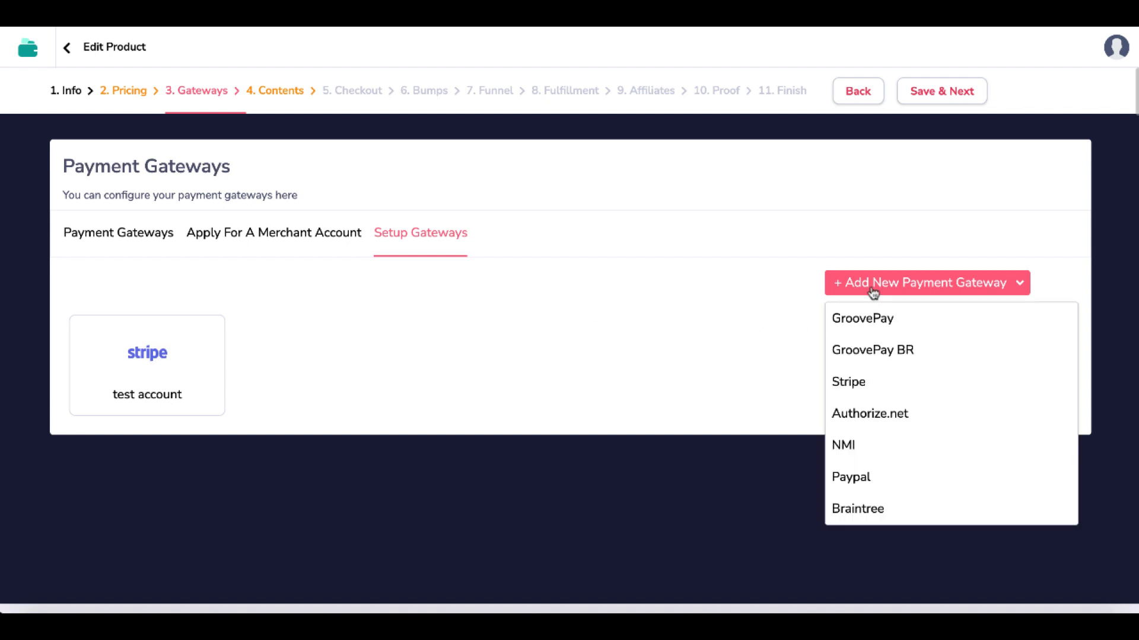
left_click(870, 387)
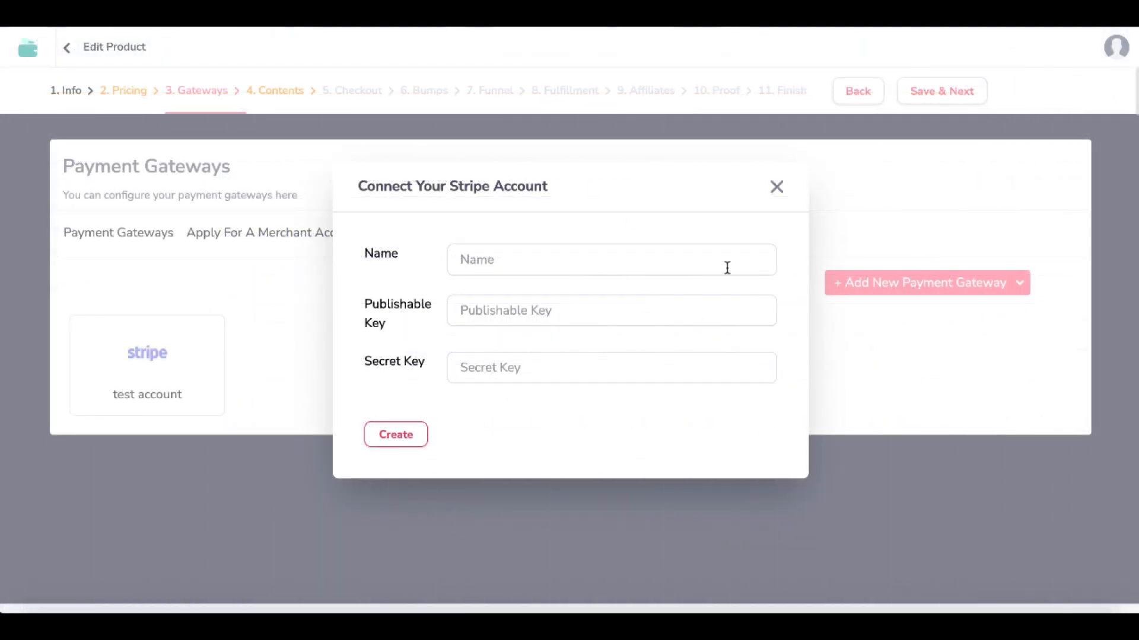
left_click(777, 188)
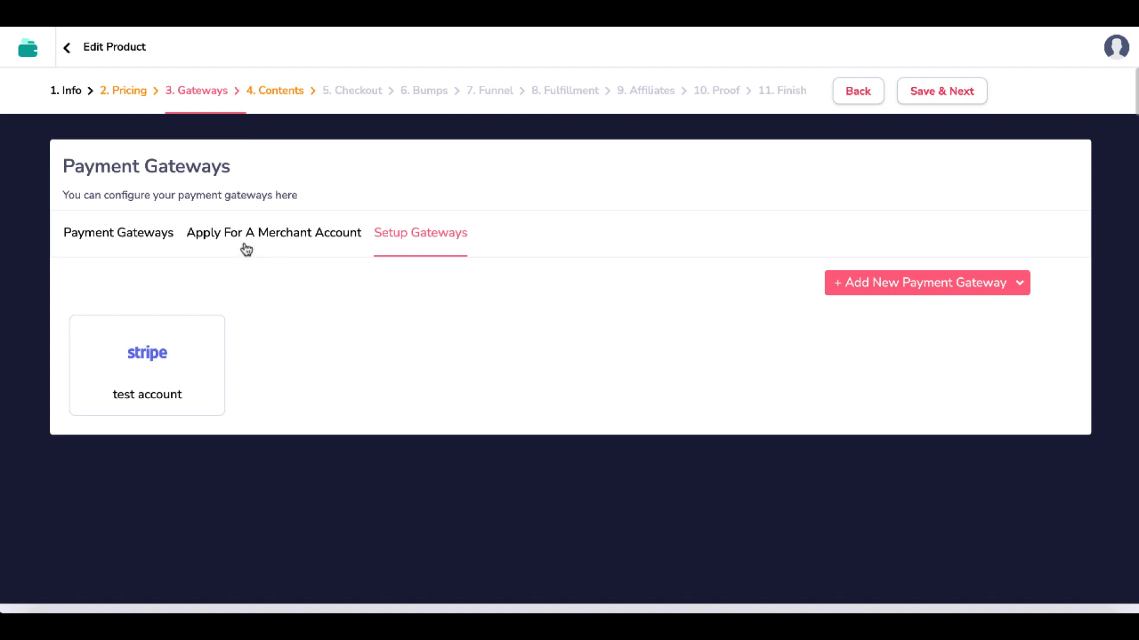
Add the "test account" credit card gateway to the product with a value of 100, and save to continue to the contents.
left_click(146, 238)
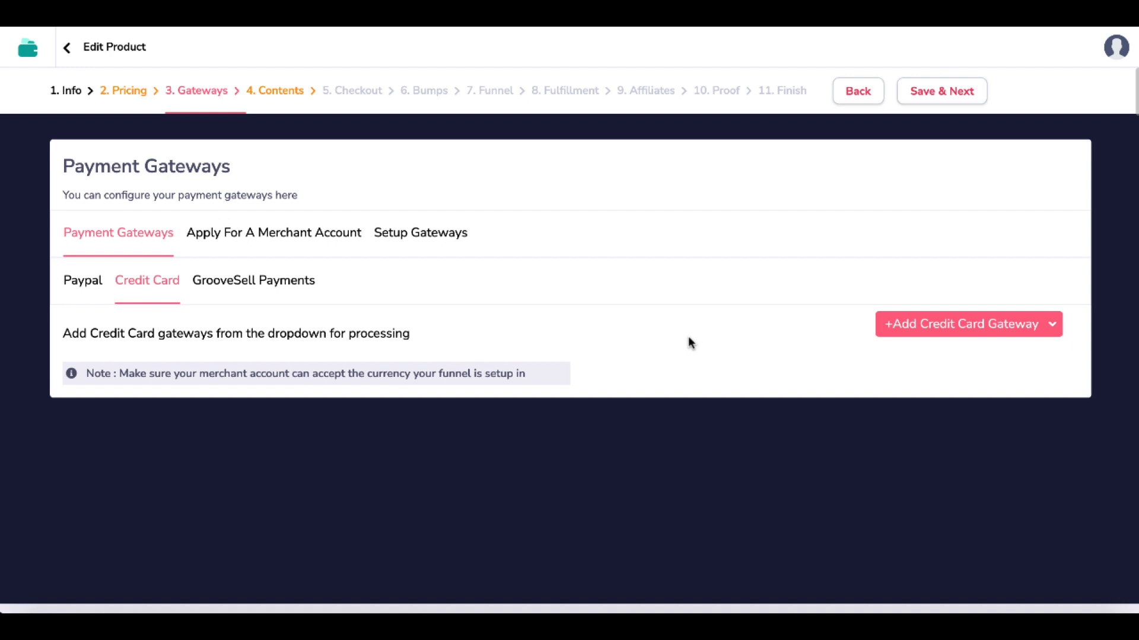
left_click(991, 330)
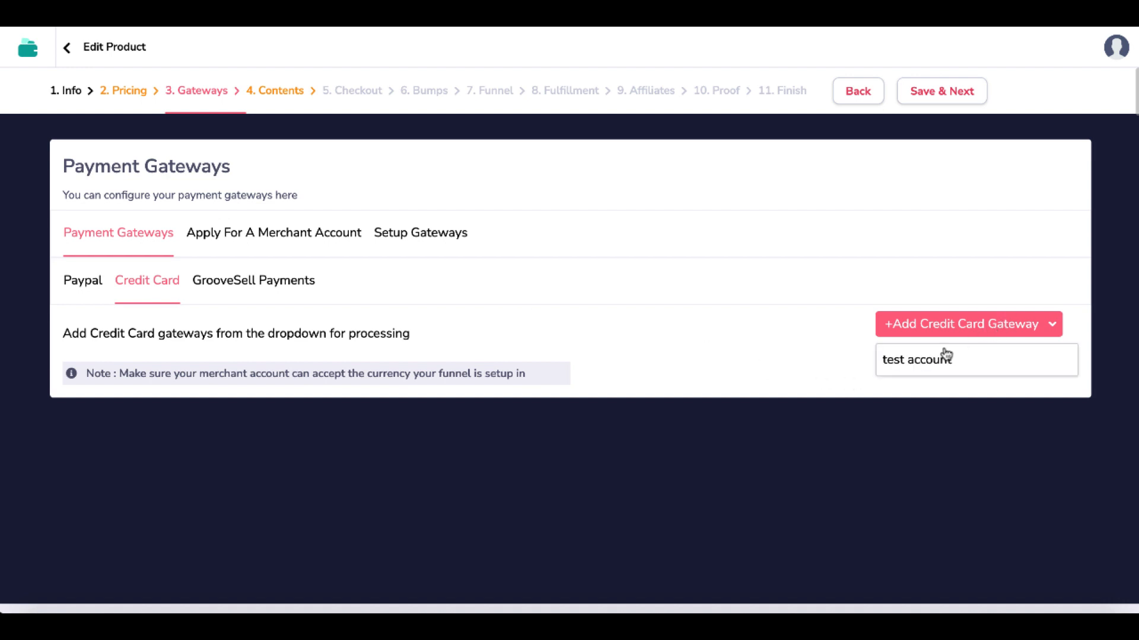
left_click(930, 360)
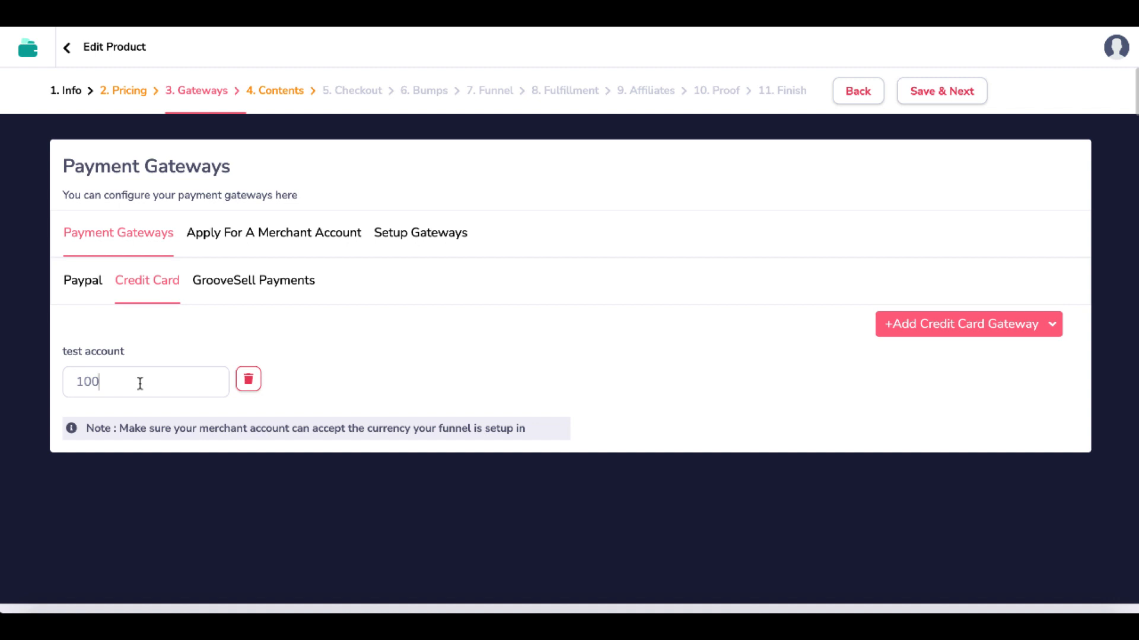
key("BackSpace")
key("BackSpace")
key("BackSpace")
type("100")
left_click(943, 90)
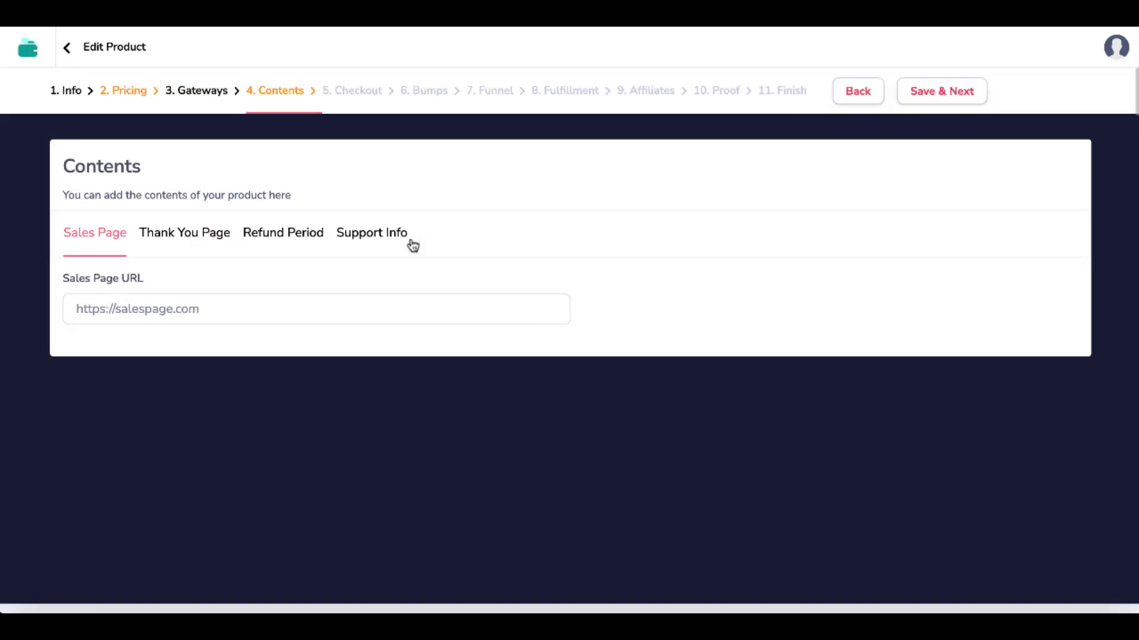
Examine the contents' thank you page, refund period and support info settings, and try to save them with the URLs unfilled.
left_click(184, 233)
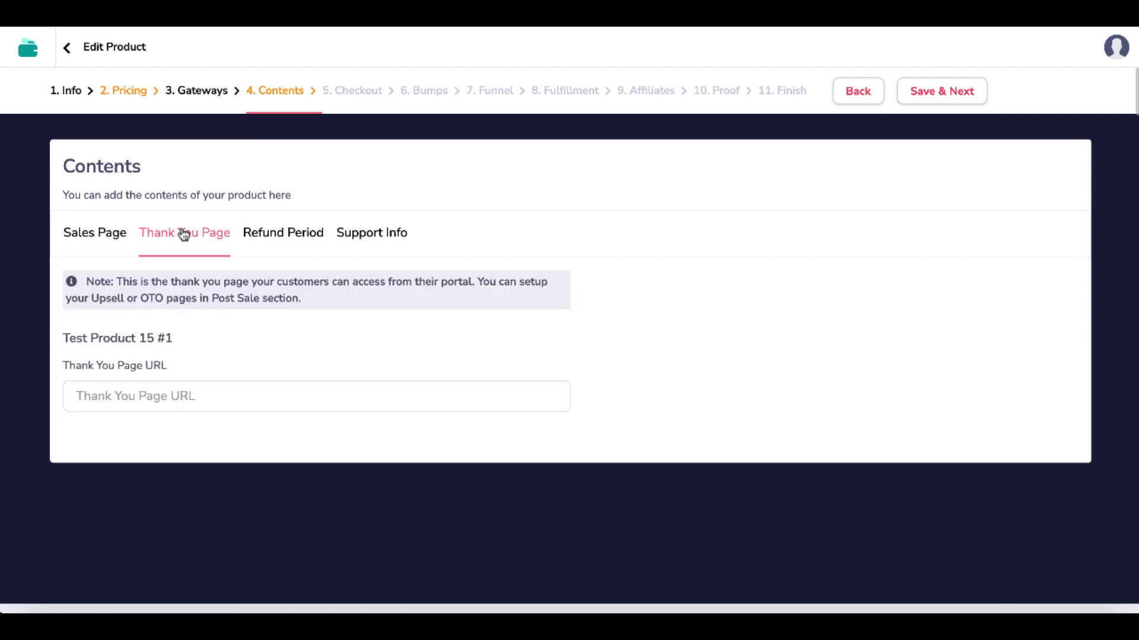
left_click(283, 234)
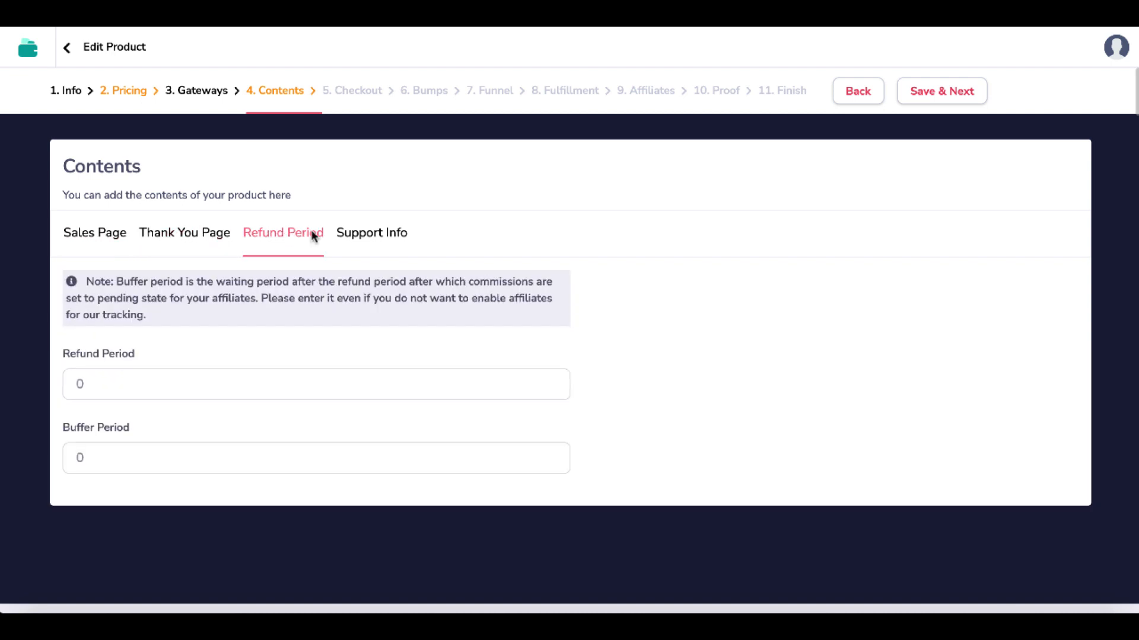
left_click(374, 233)
left_click(438, 303)
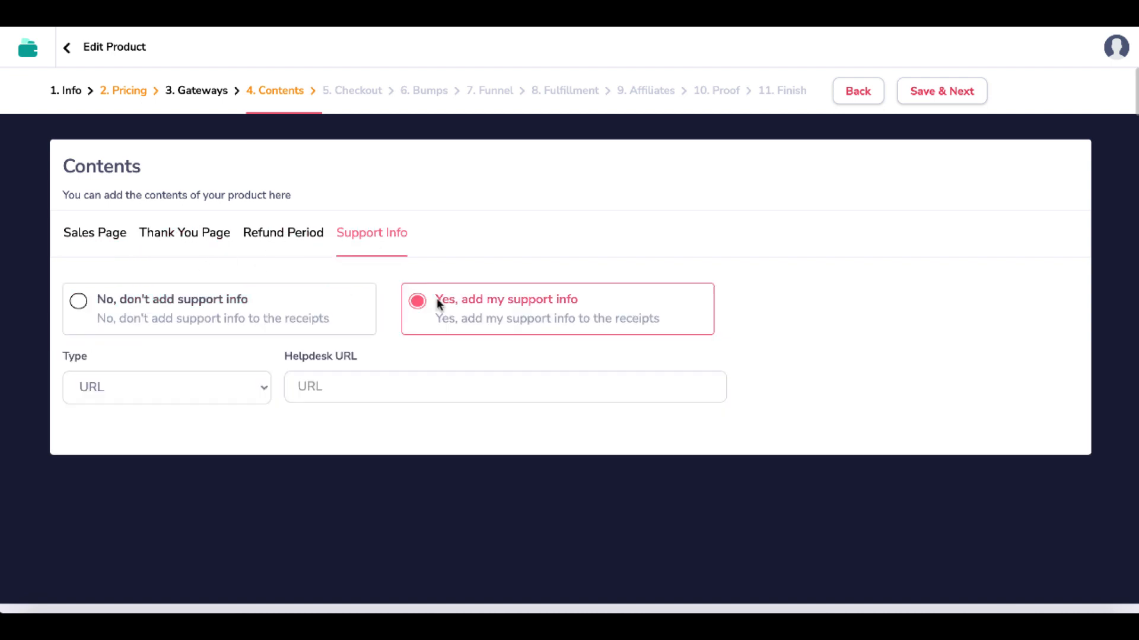
left_click(254, 386)
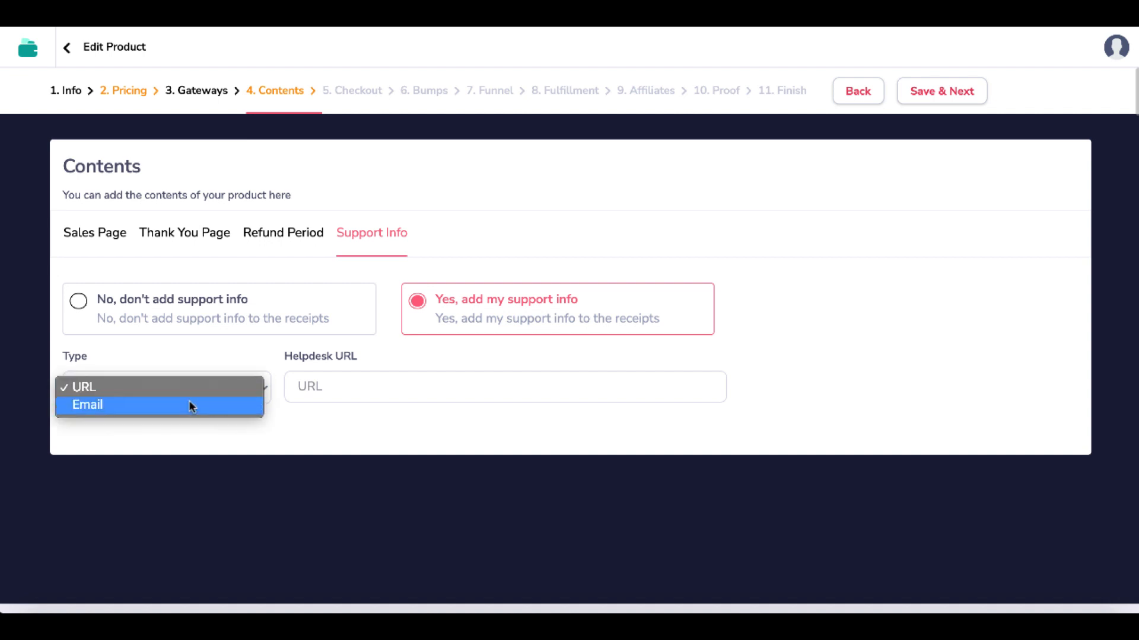
left_click(279, 235)
left_click(268, 234)
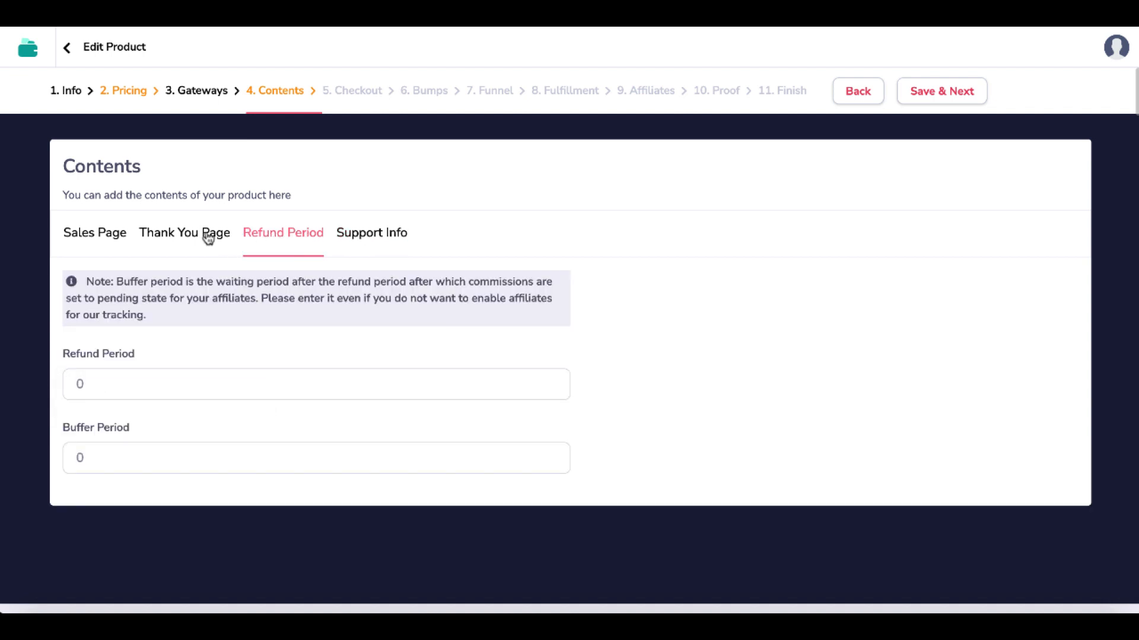
left_click(162, 236)
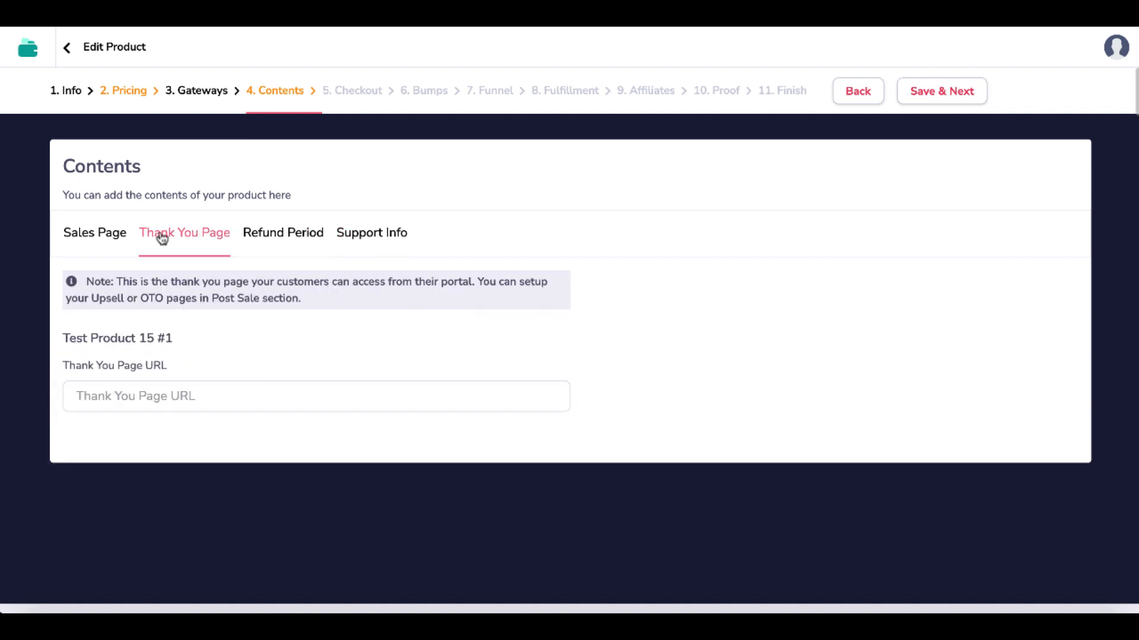
left_click(98, 236)
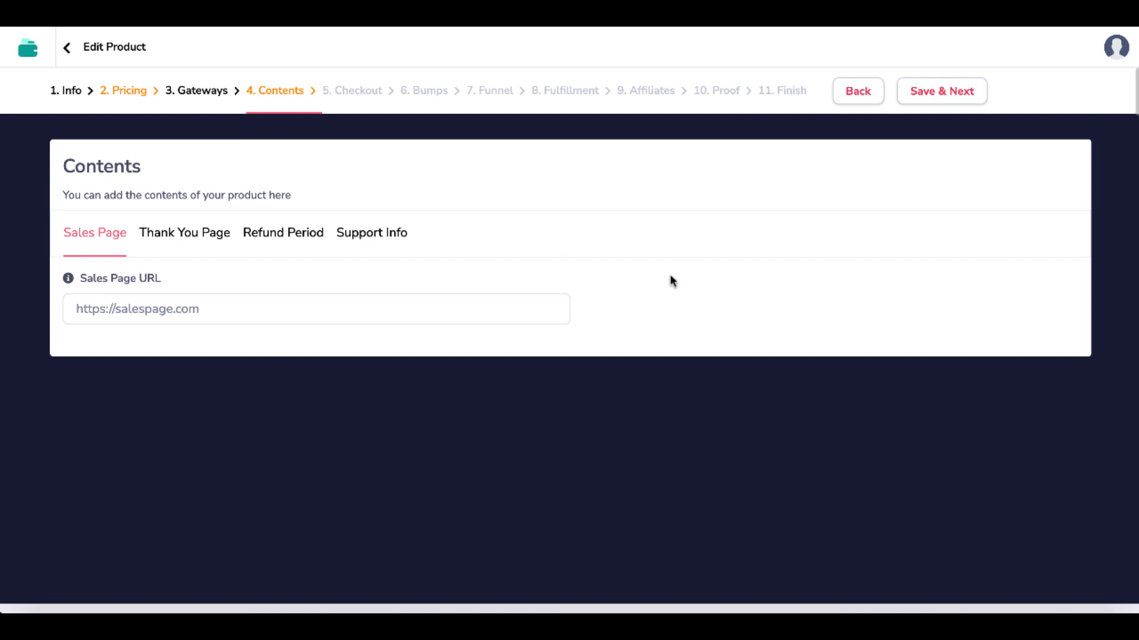
left_click(933, 102)
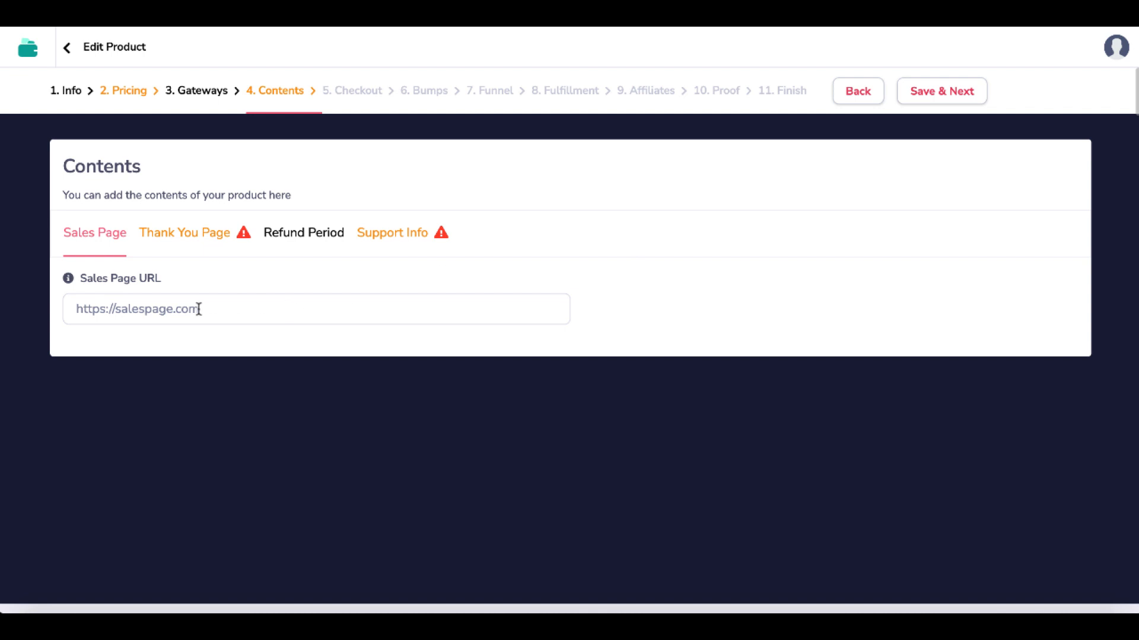
triple_click(107, 314)
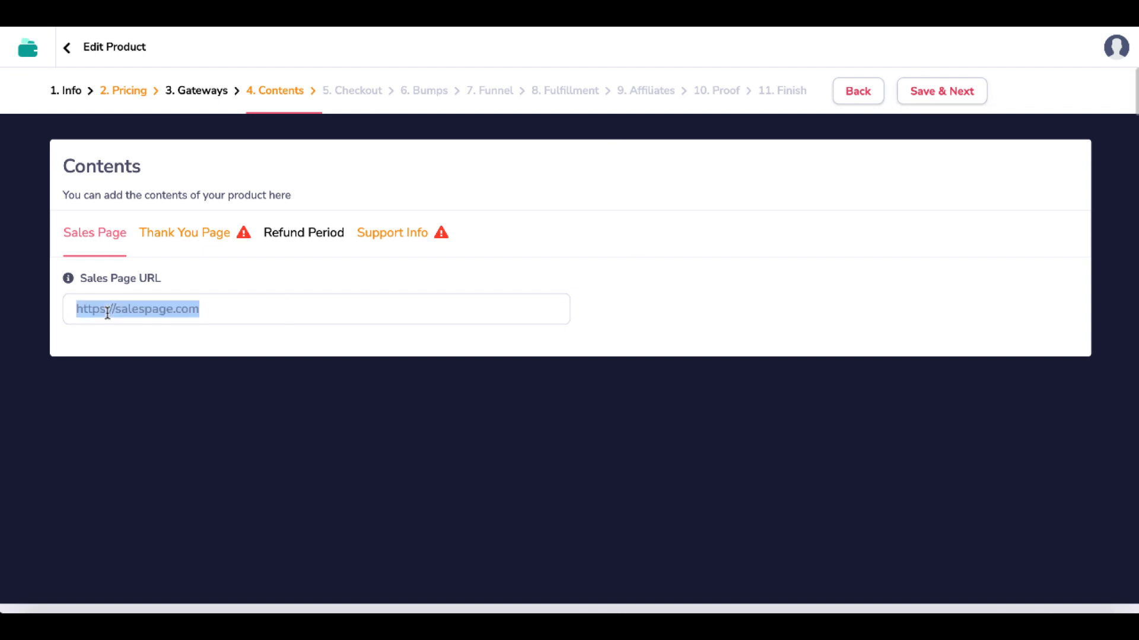
type("https://leadmagnet.30minutefunnel.com/")
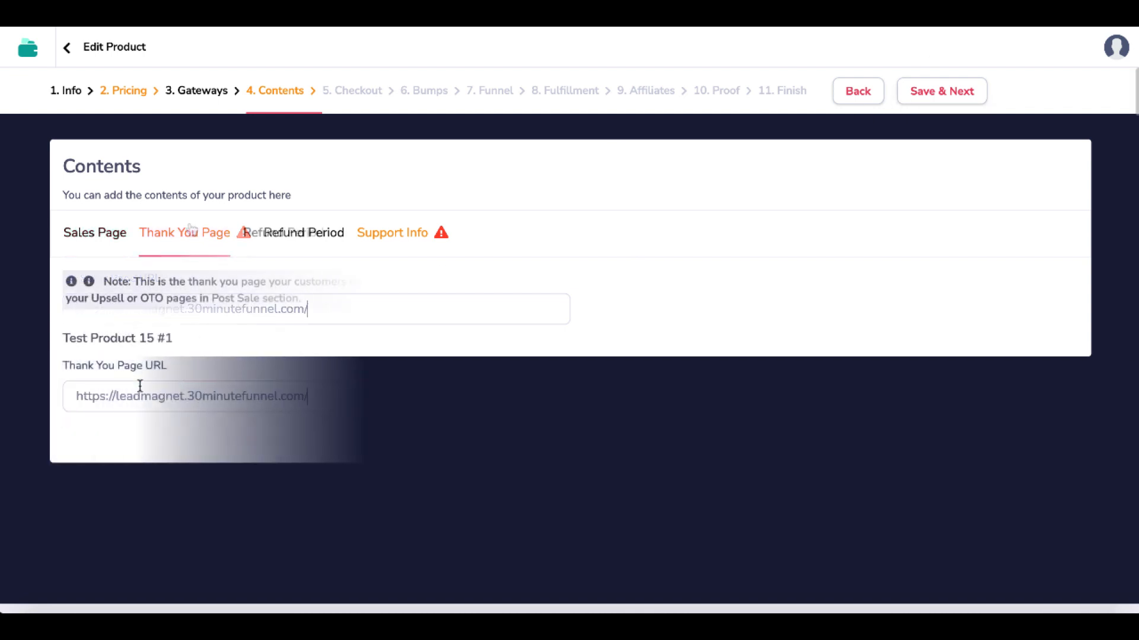
type("thankyou")
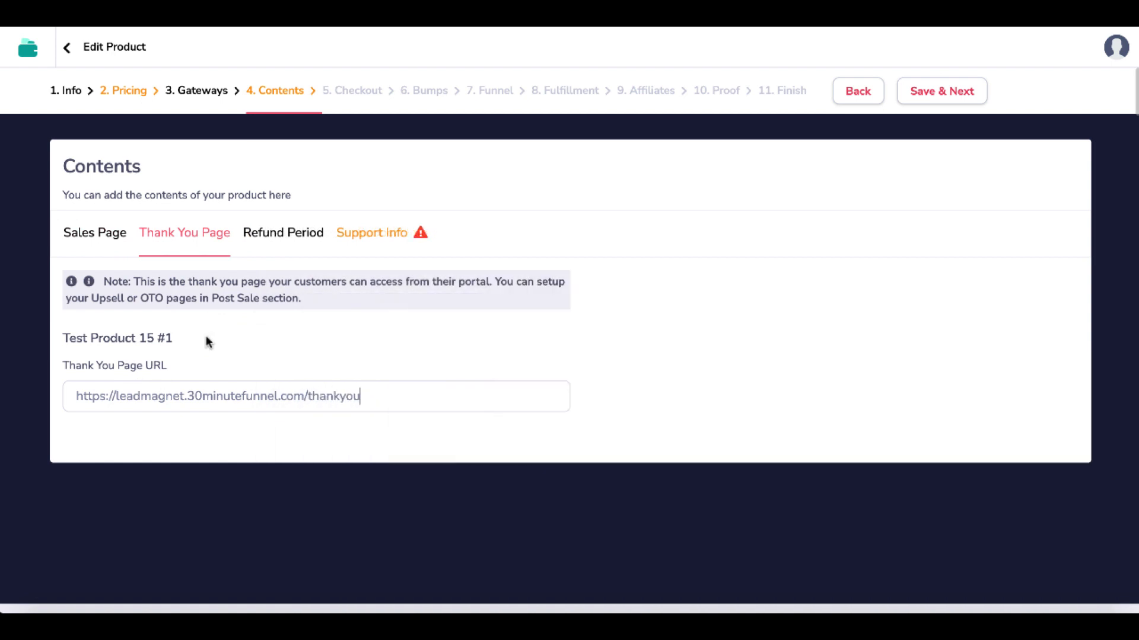
Choose not to add support info to the receipts, and save the contents to continue to the checkout settings.
left_click(371, 232)
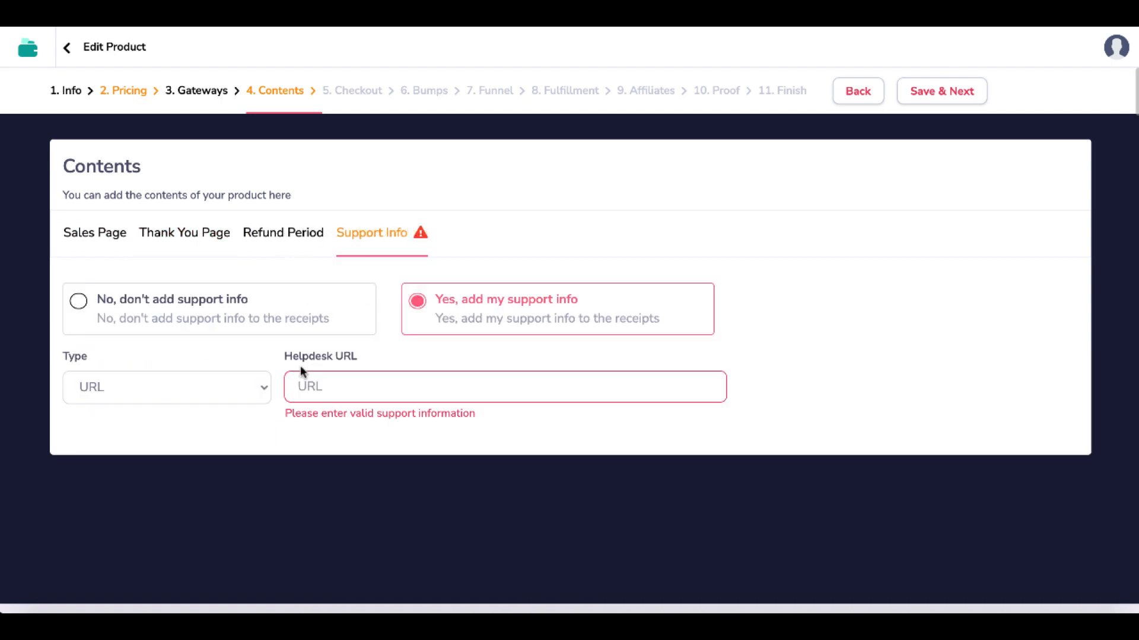
left_click(181, 302)
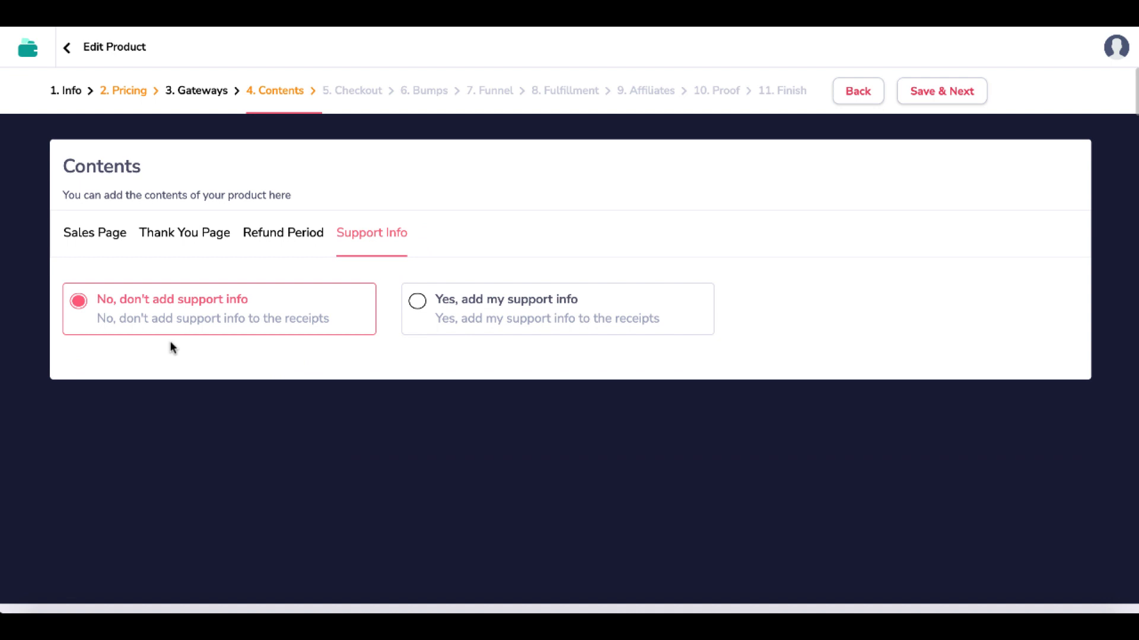
left_click(116, 238)
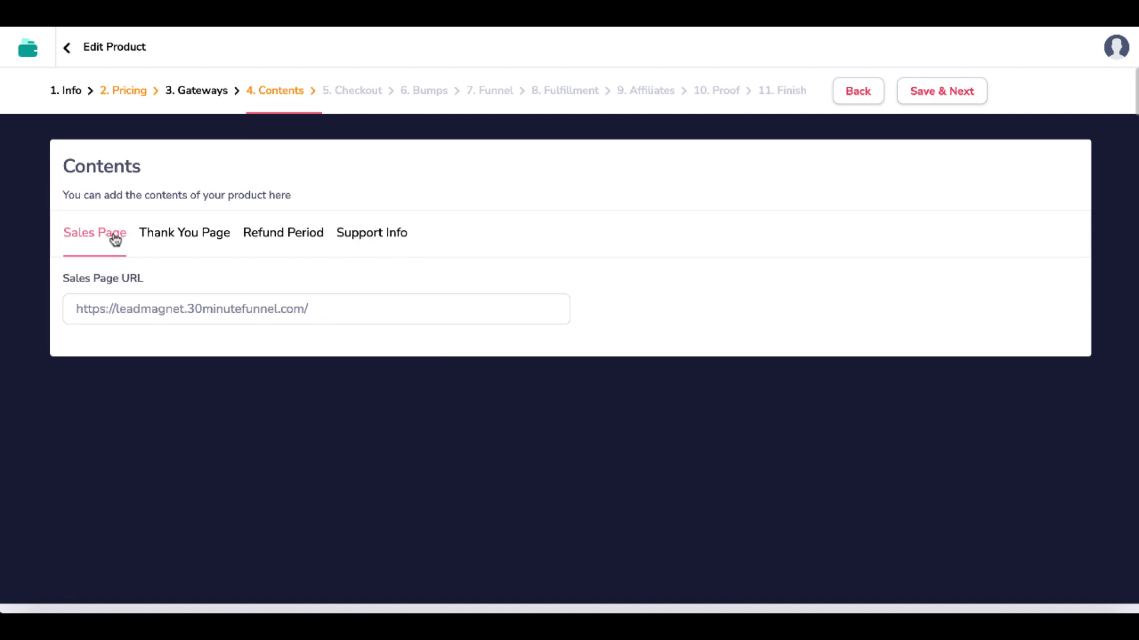
left_click(923, 102)
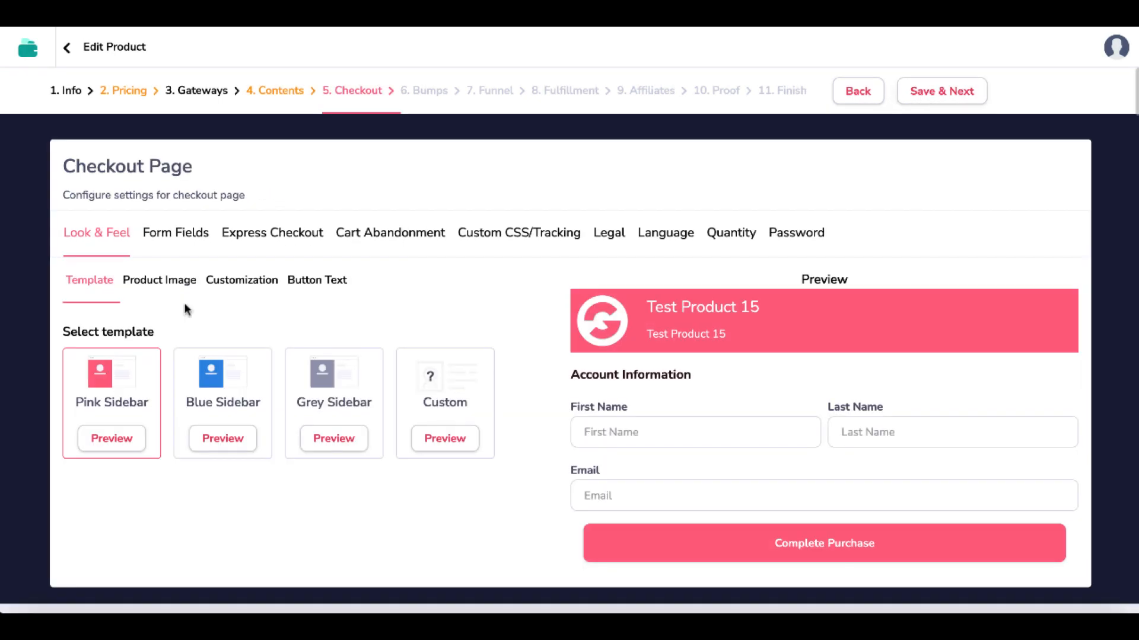
Disable the Company, Phone, City And Postal Code and Address fields on the checkout form.
left_click(182, 247)
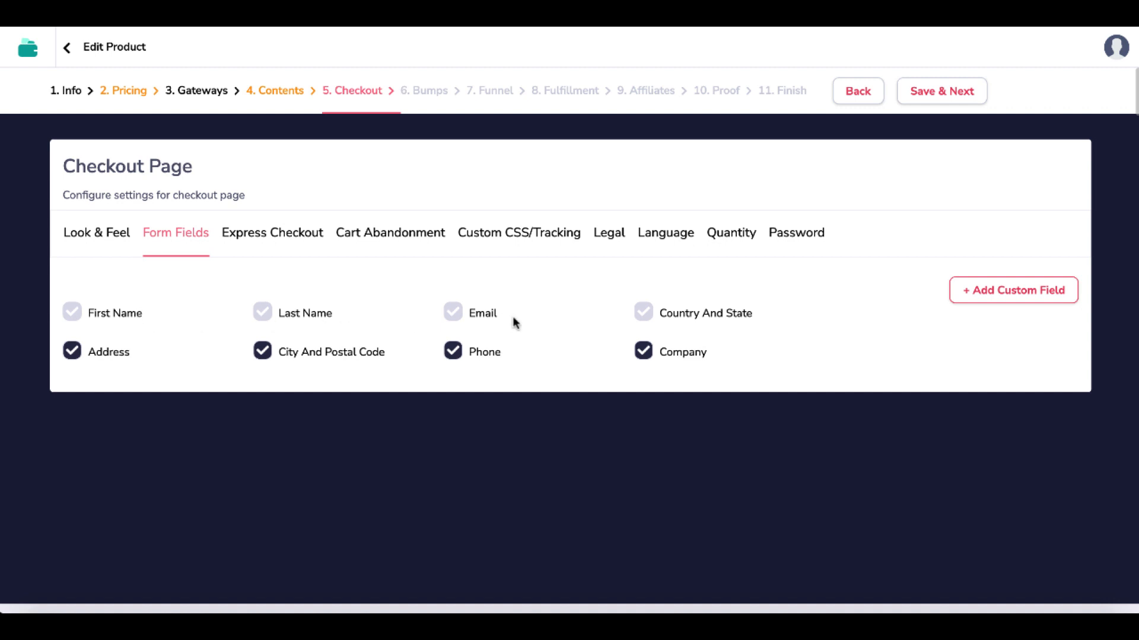
left_click(649, 350)
left_click(453, 352)
left_click(262, 353)
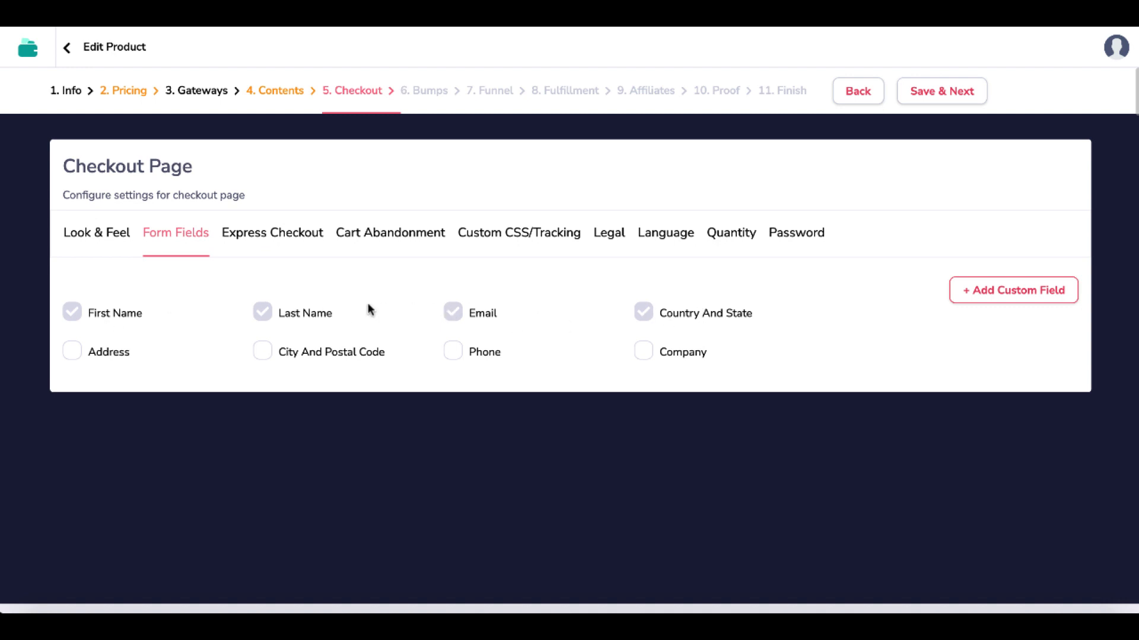
Examine the checkout page's express checkout, cart abandonment, custom CSS/tracking, legal, language, quantity and password settings.
left_click(304, 240)
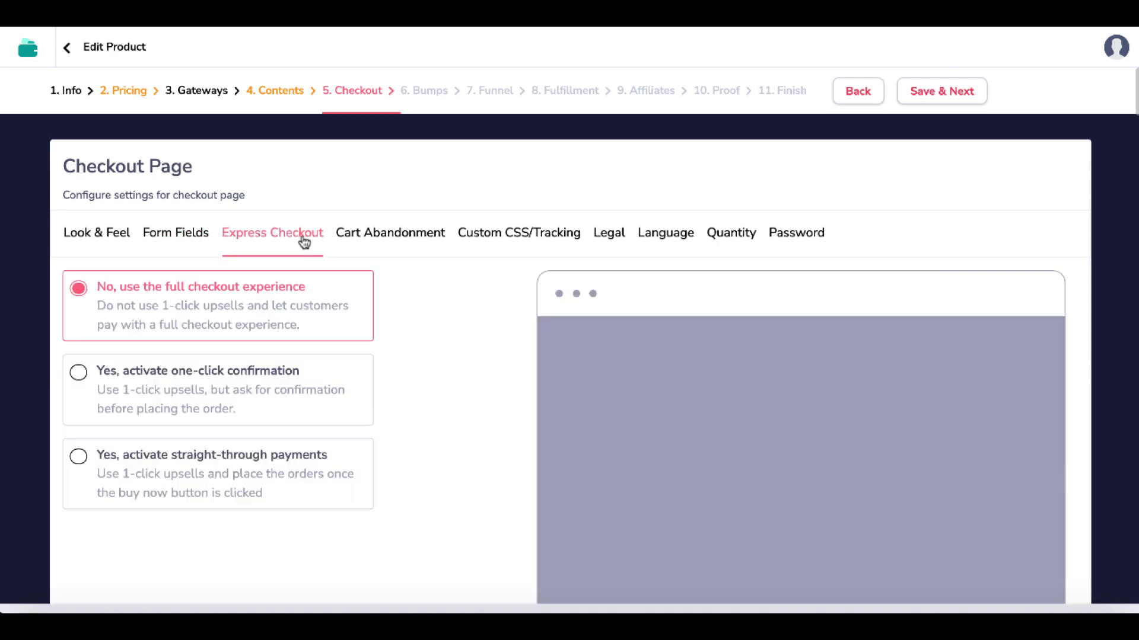
left_click(393, 239)
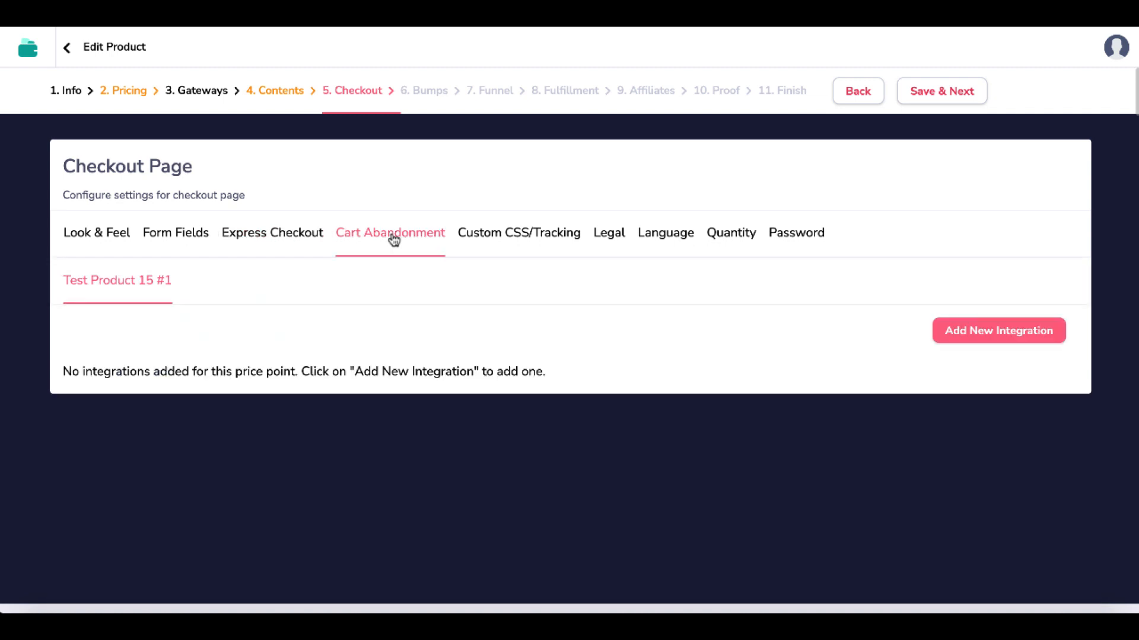
left_click(508, 241)
left_click(615, 239)
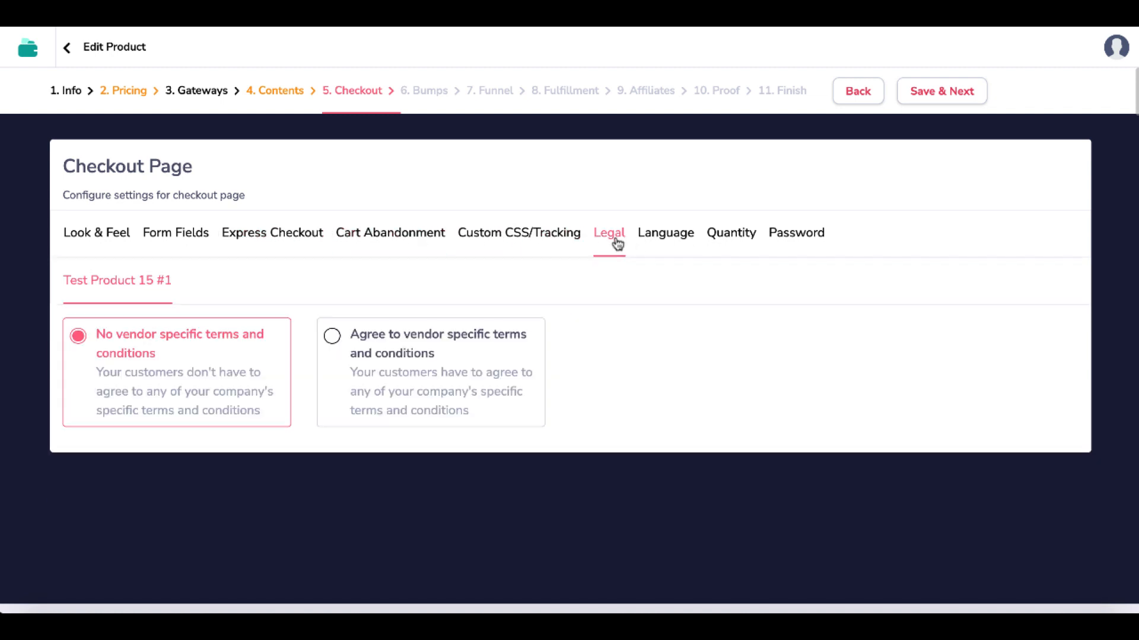
left_click(667, 237)
left_click(719, 237)
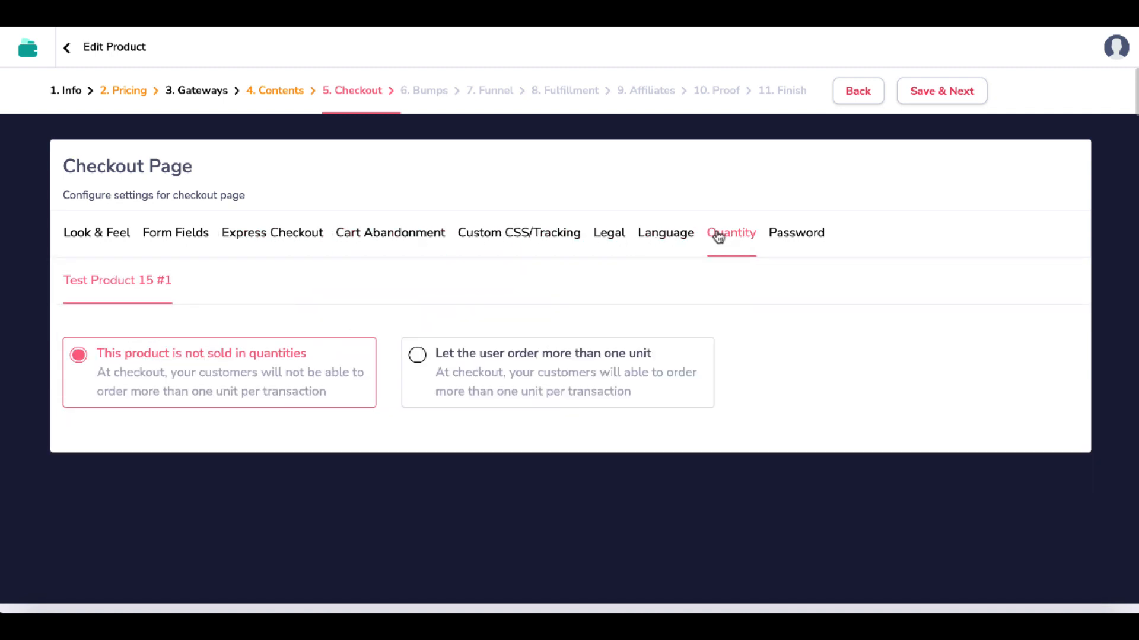
left_click(792, 240)
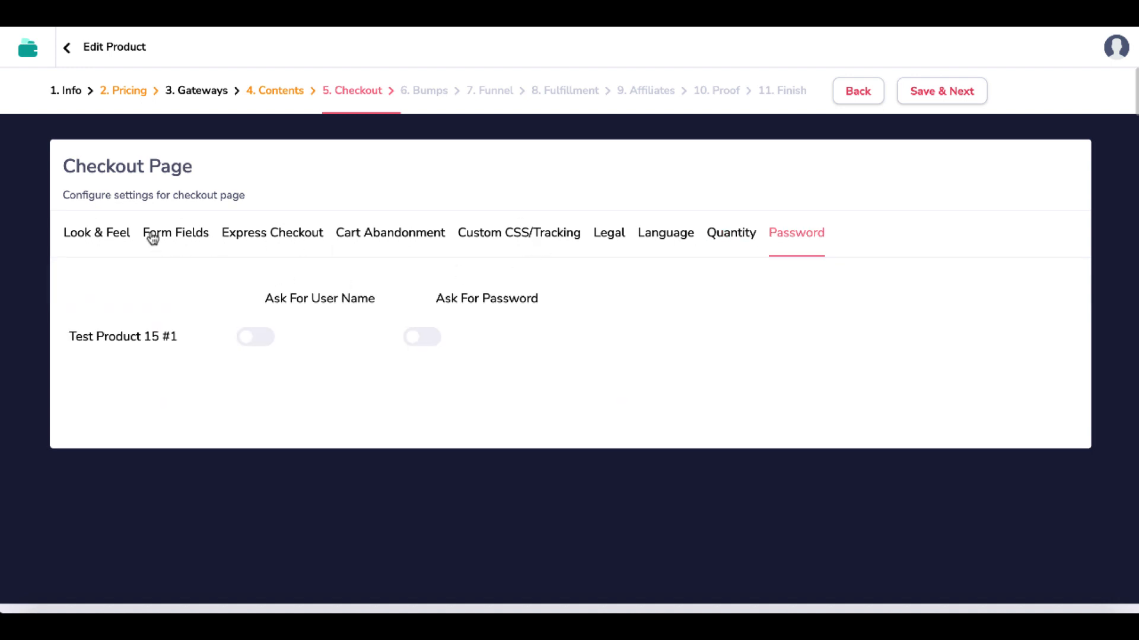
Review the checkout page's product image, customization and button text options, and apply the Custom template.
left_click(116, 234)
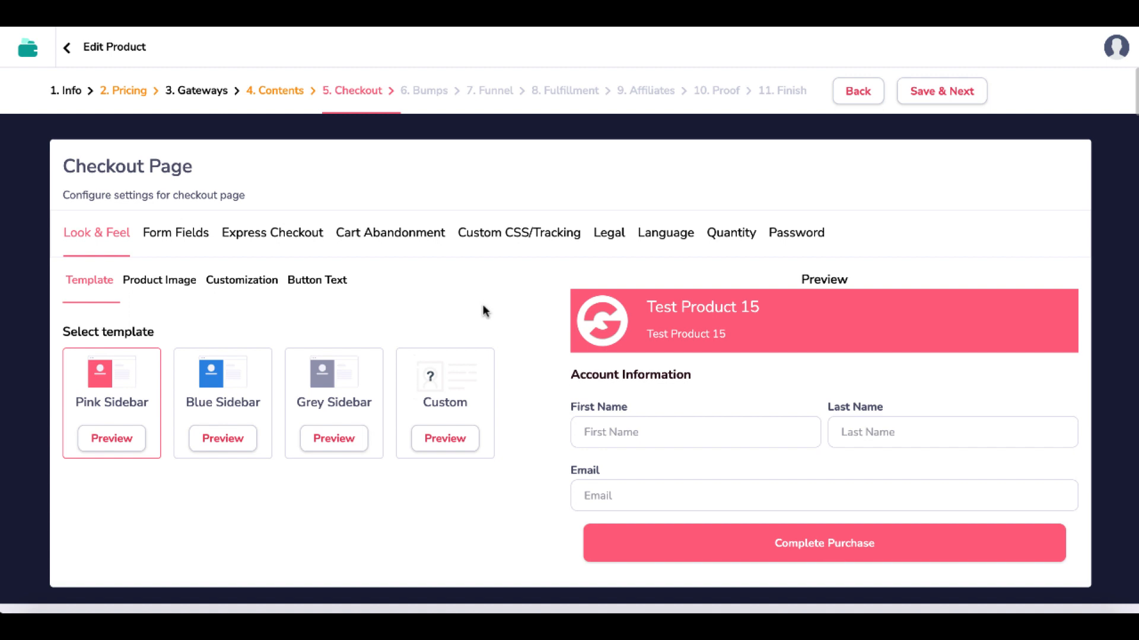
left_click(166, 282)
left_click(240, 282)
left_click(306, 283)
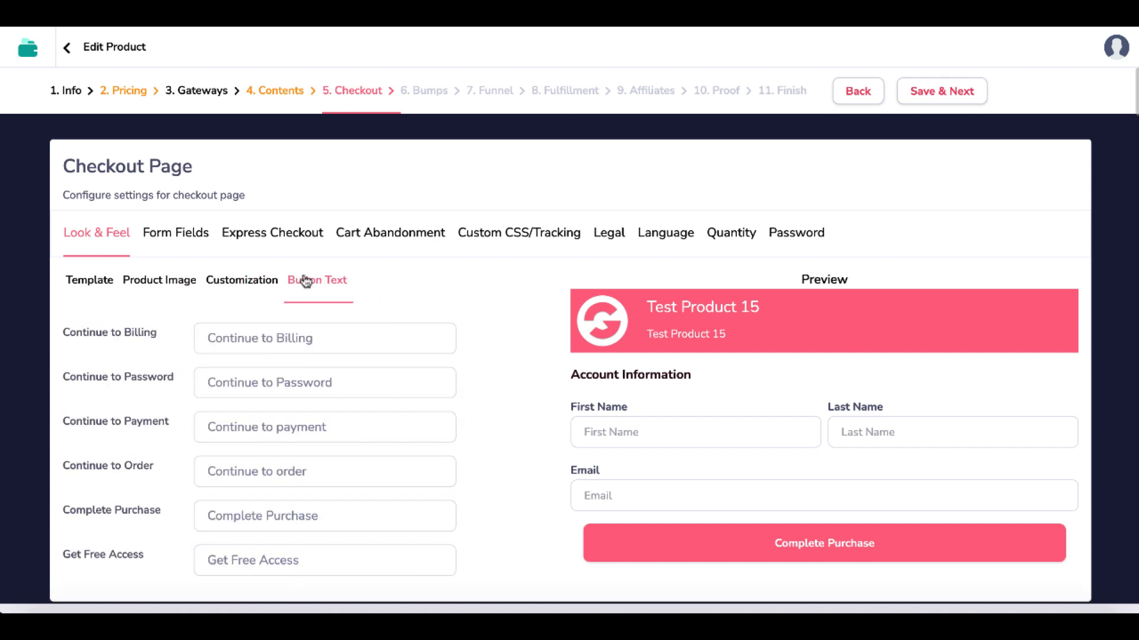
left_click(96, 285)
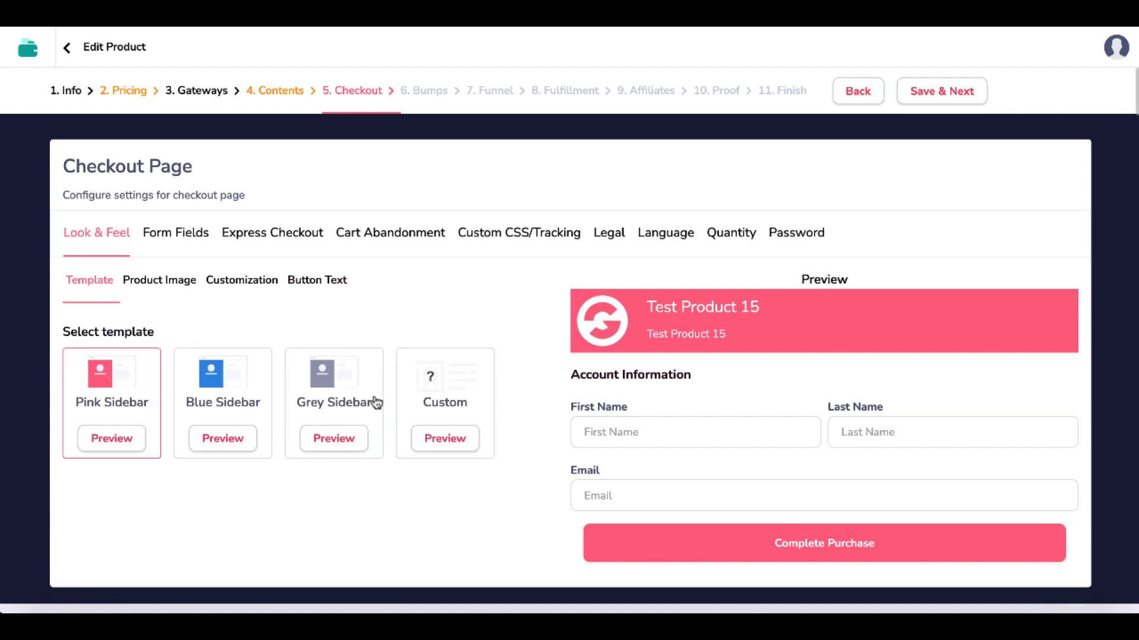
left_click(436, 399)
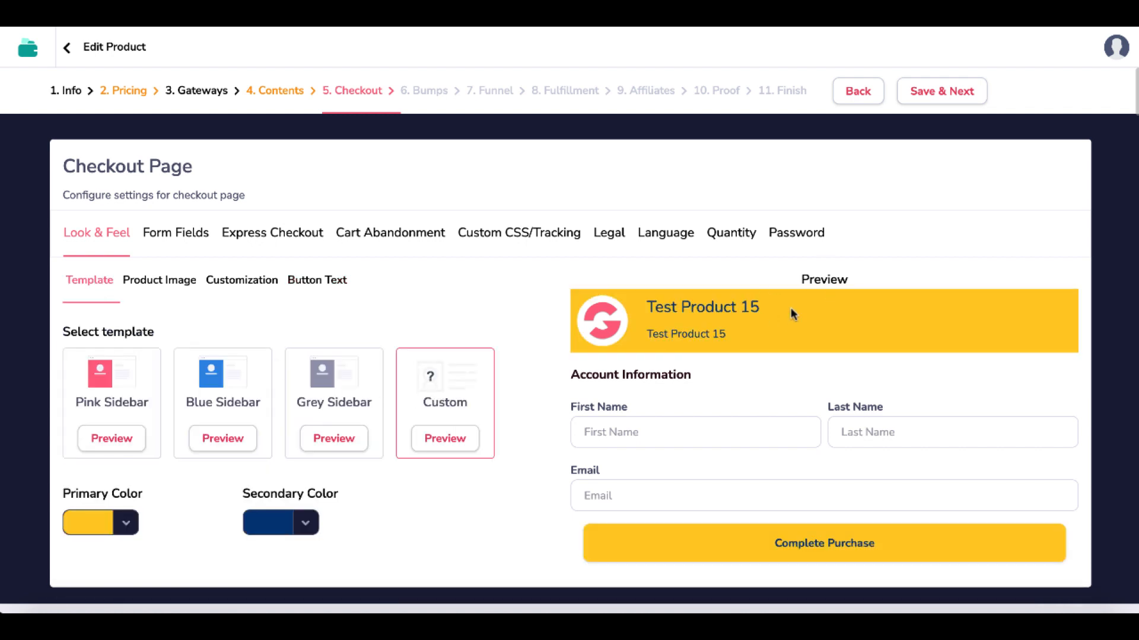
Apply the Pink Sidebar template to the checkout page and save through the bump and funnel stages to Fulfillment.
left_click(338, 399)
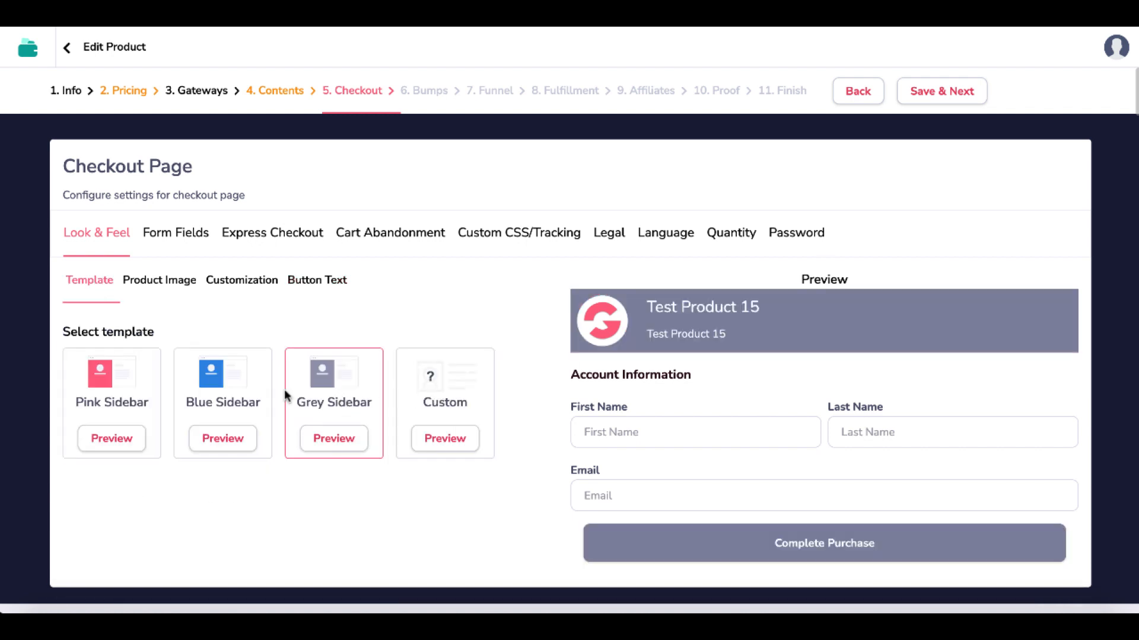
left_click(235, 382)
left_click(131, 382)
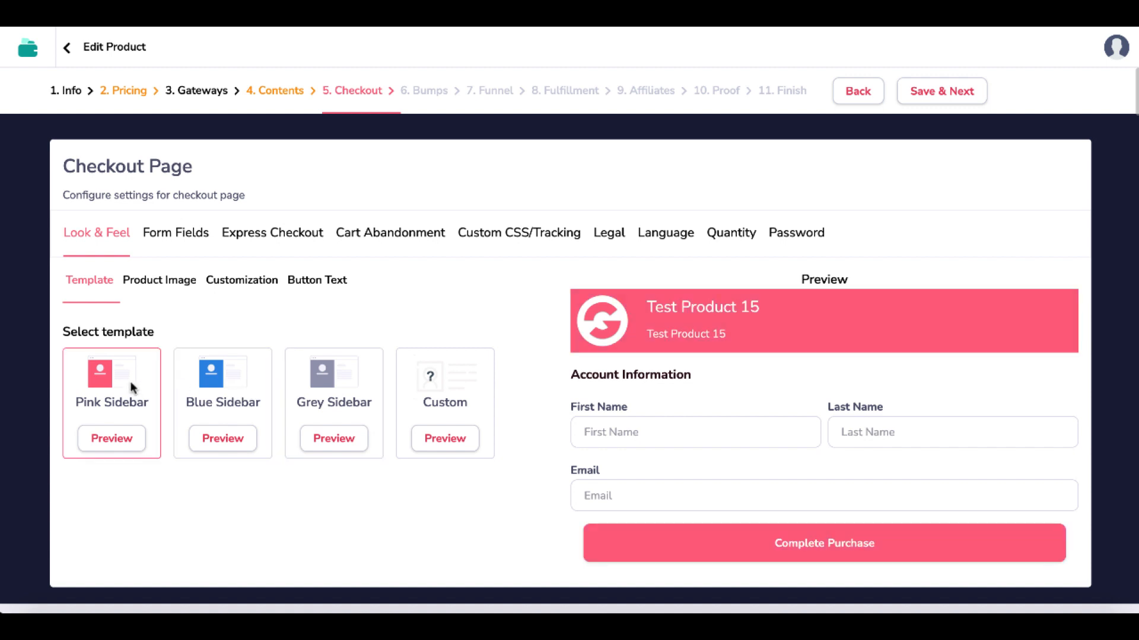
left_click(918, 95)
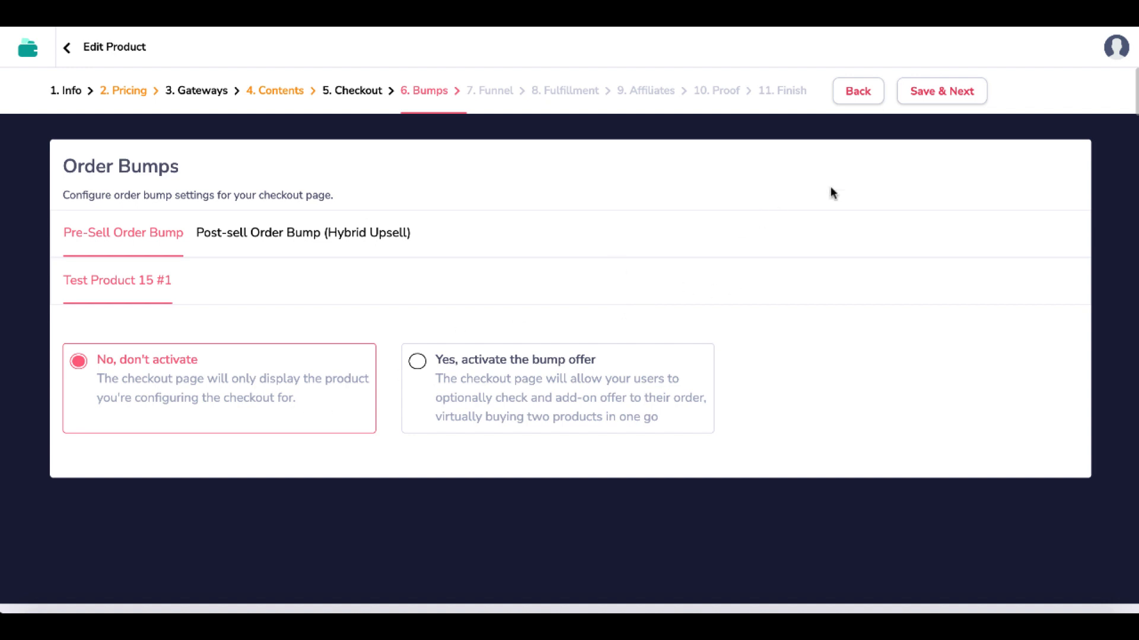
left_click(919, 94)
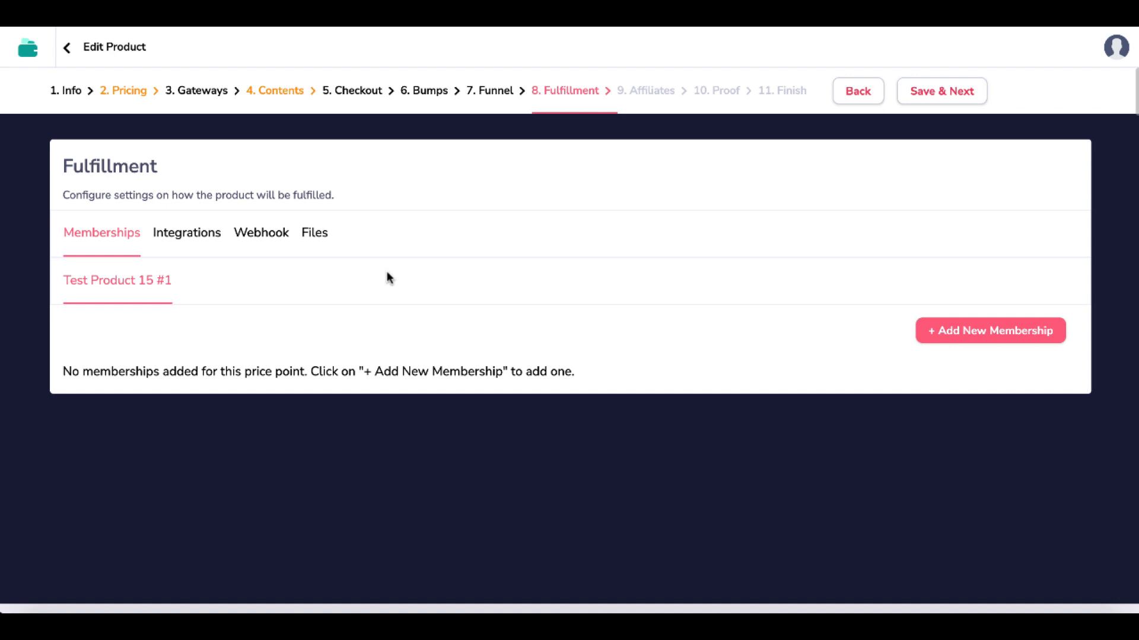
Examine the fulfillment options for integrations, including an Aweber integration, and for webhooks, files and memberships.
left_click(189, 236)
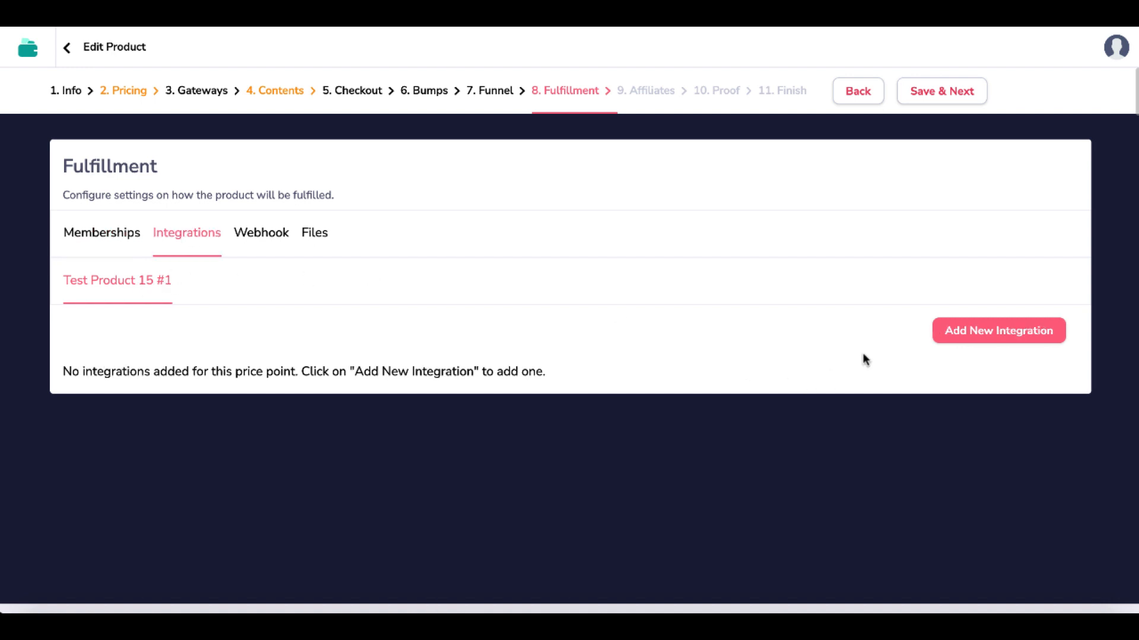
left_click(939, 330)
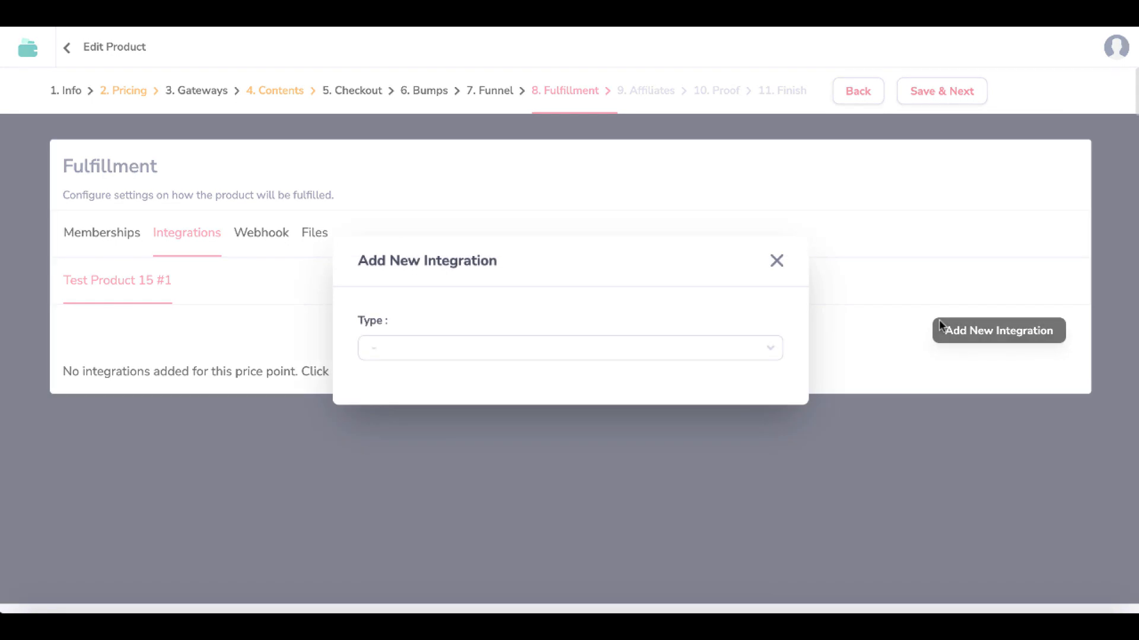
left_click(765, 348)
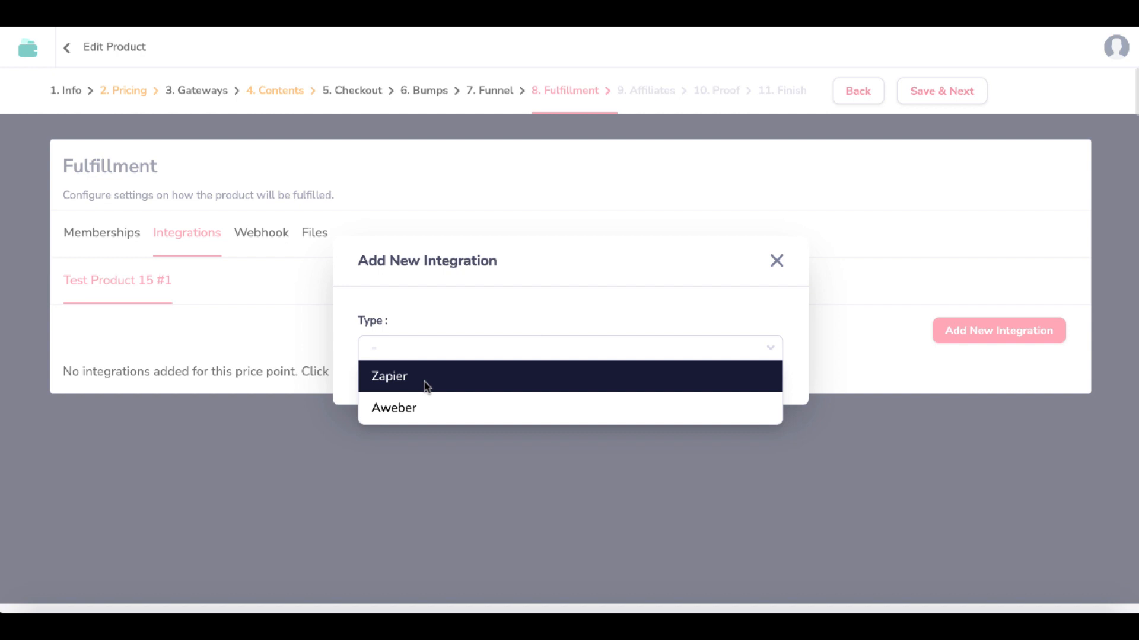
left_click(425, 403)
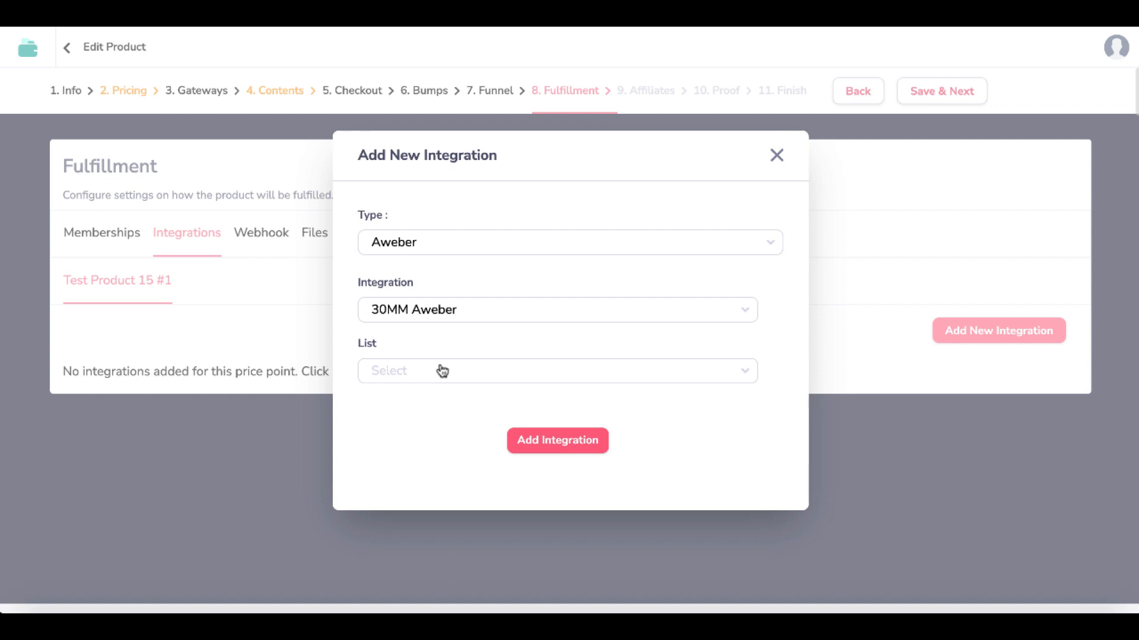
left_click(777, 157)
left_click(272, 233)
left_click(314, 236)
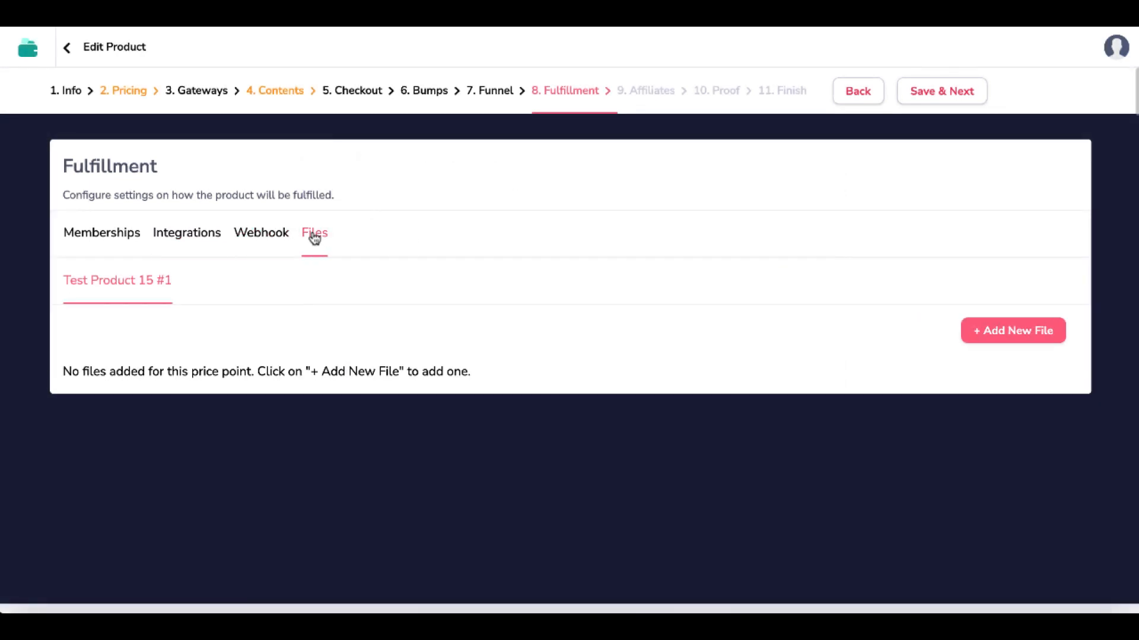
left_click(120, 233)
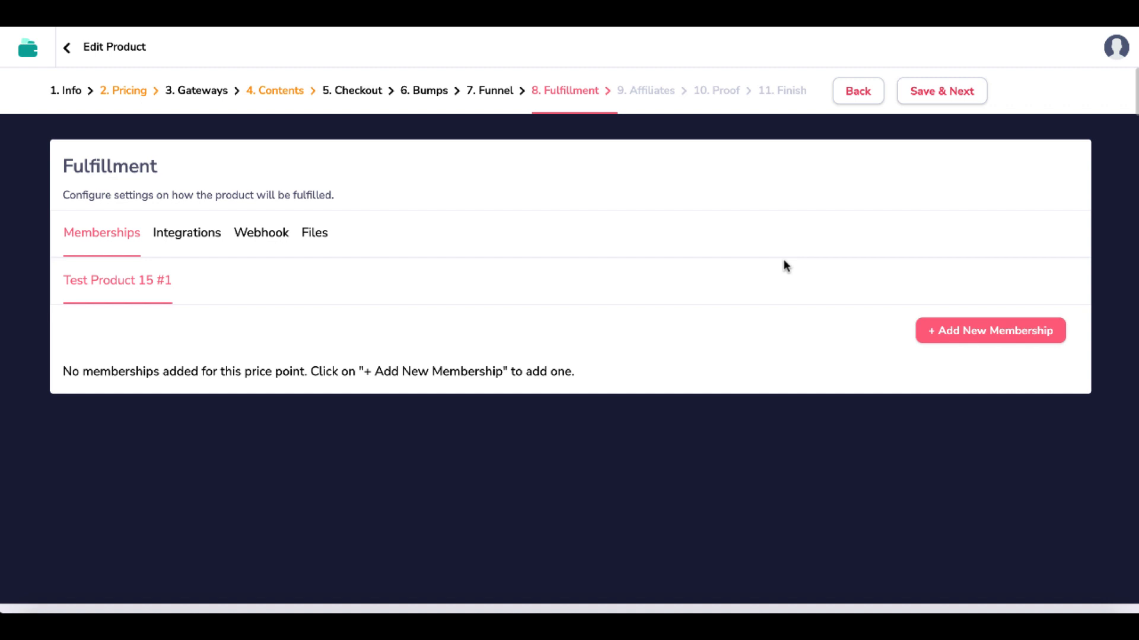
Continue to the affiliate settings, review the affiliate program's commission options, and save with No Affiliate Program selected.
left_click(938, 98)
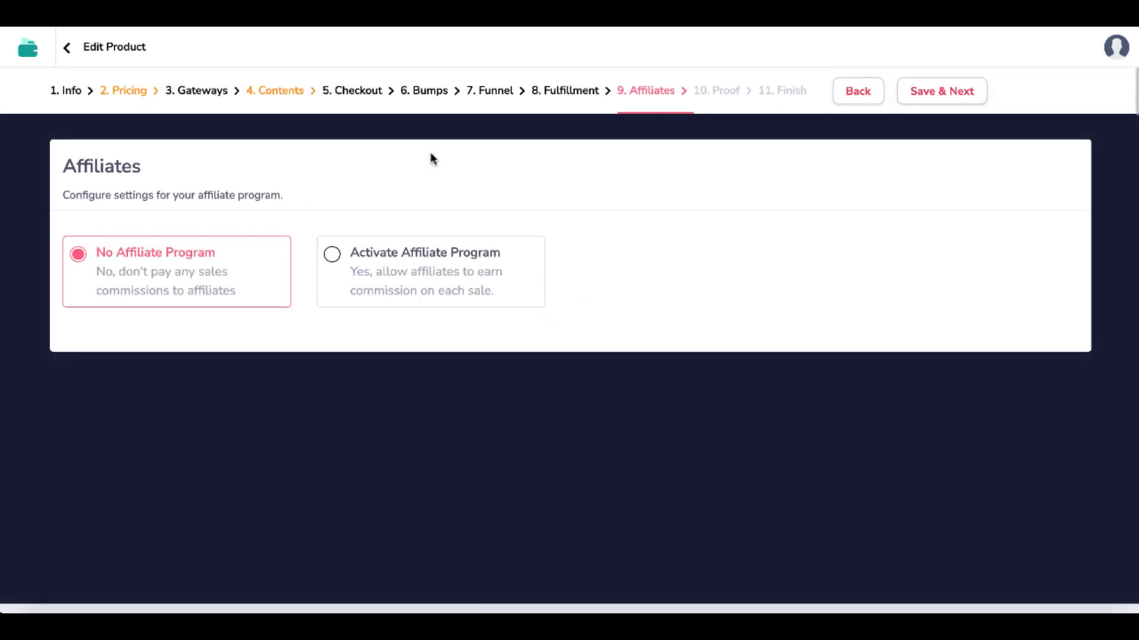
left_click(366, 285)
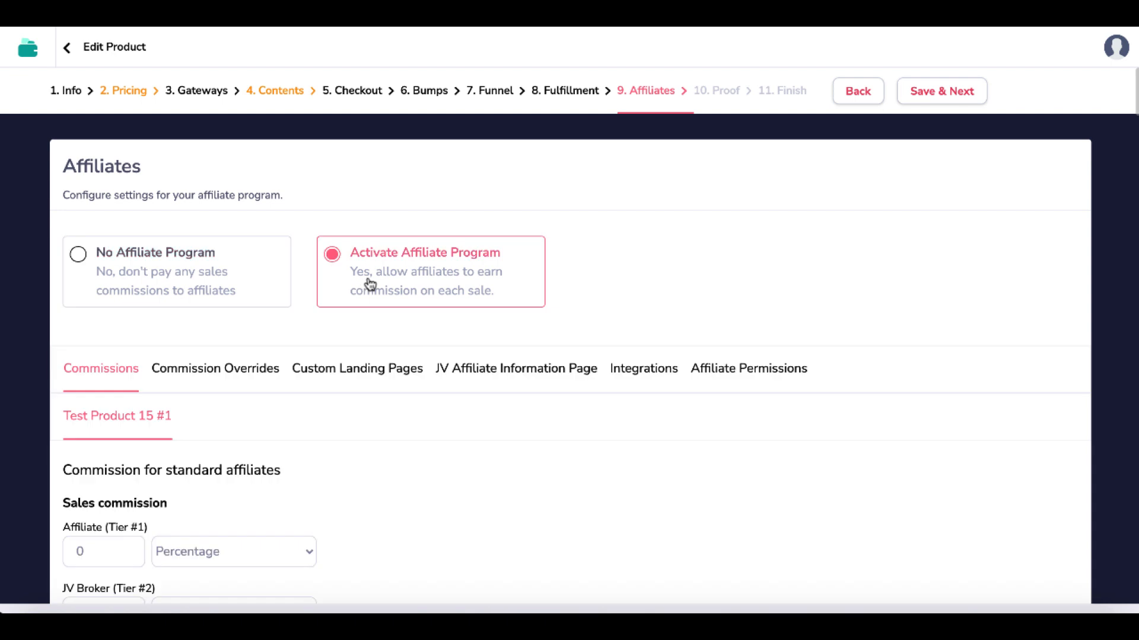
scroll(363, 419, "down", 2)
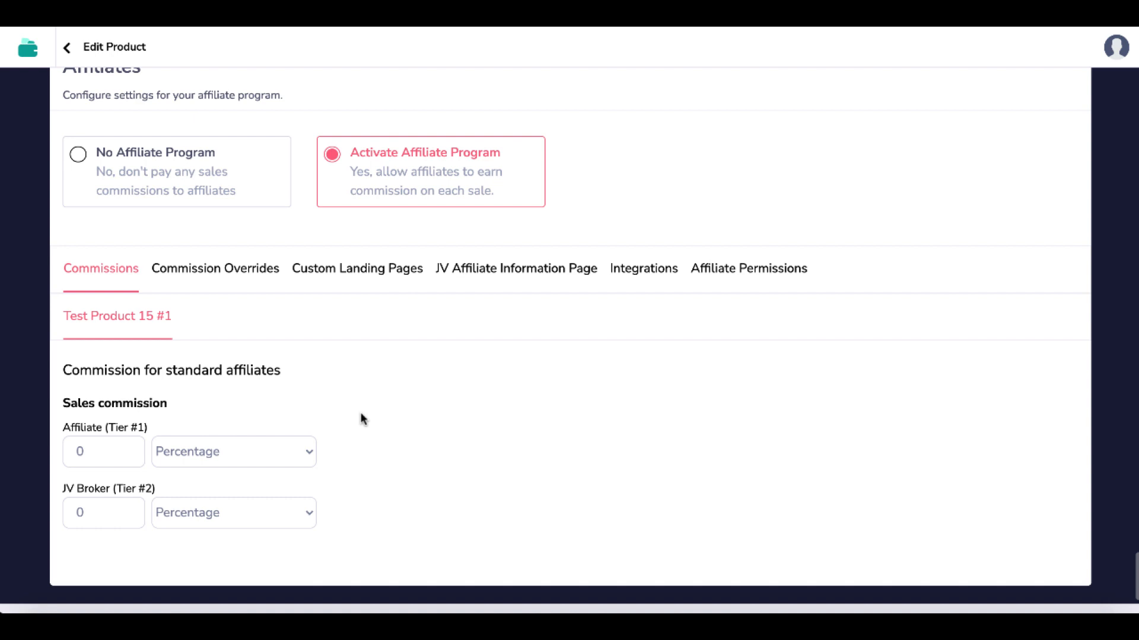
scroll(448, 306, "up", 2)
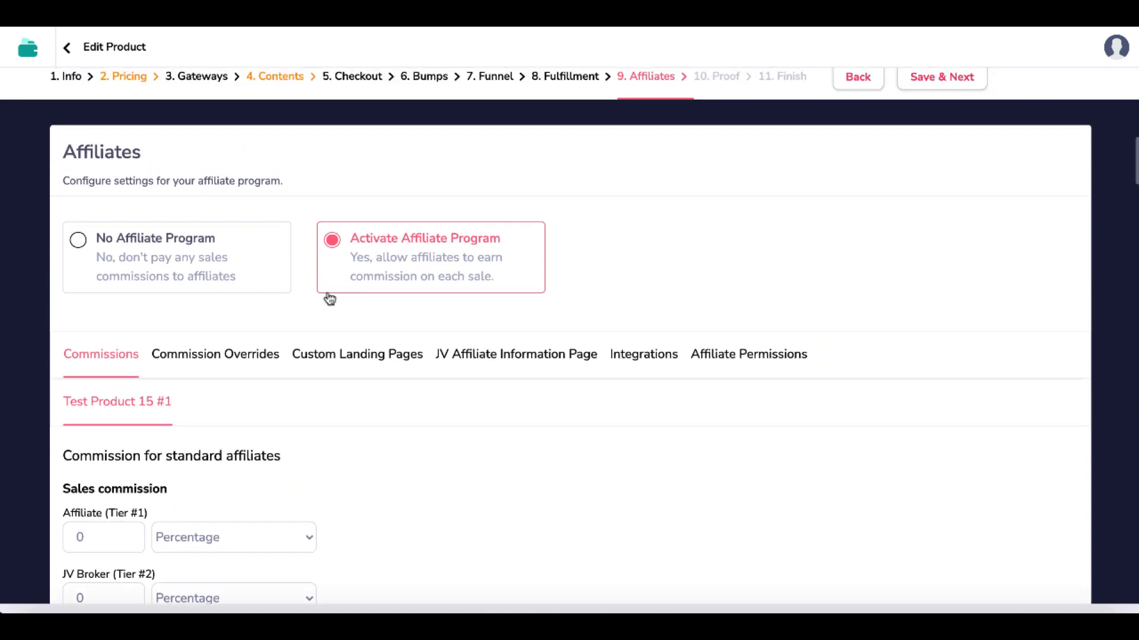
left_click(212, 259)
scroll(610, 322, "up", 1)
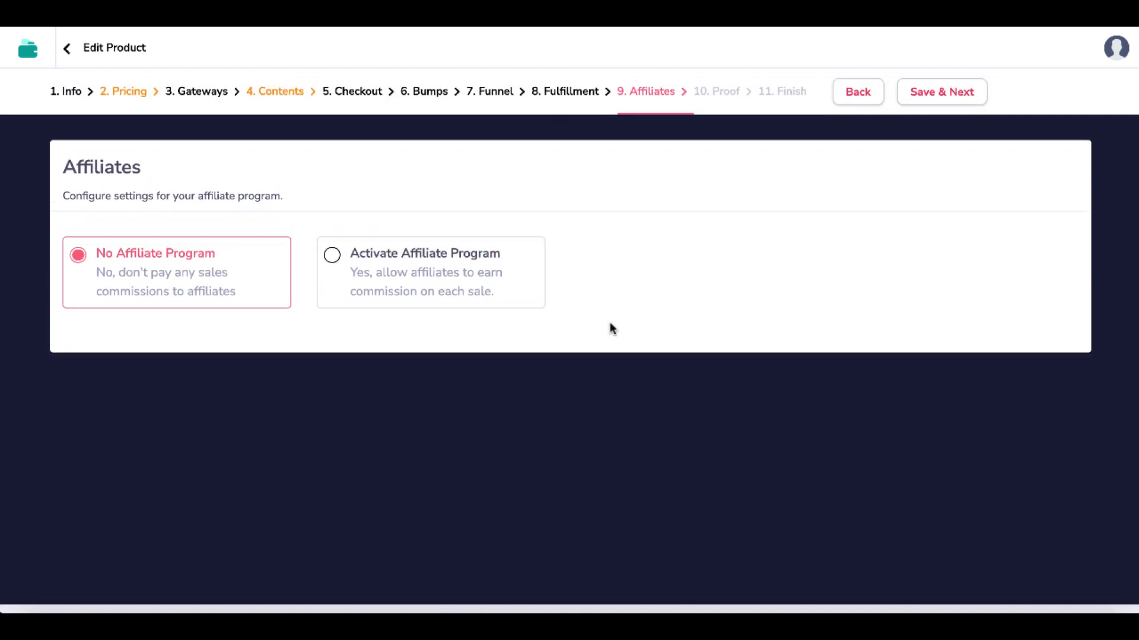
left_click(928, 94)
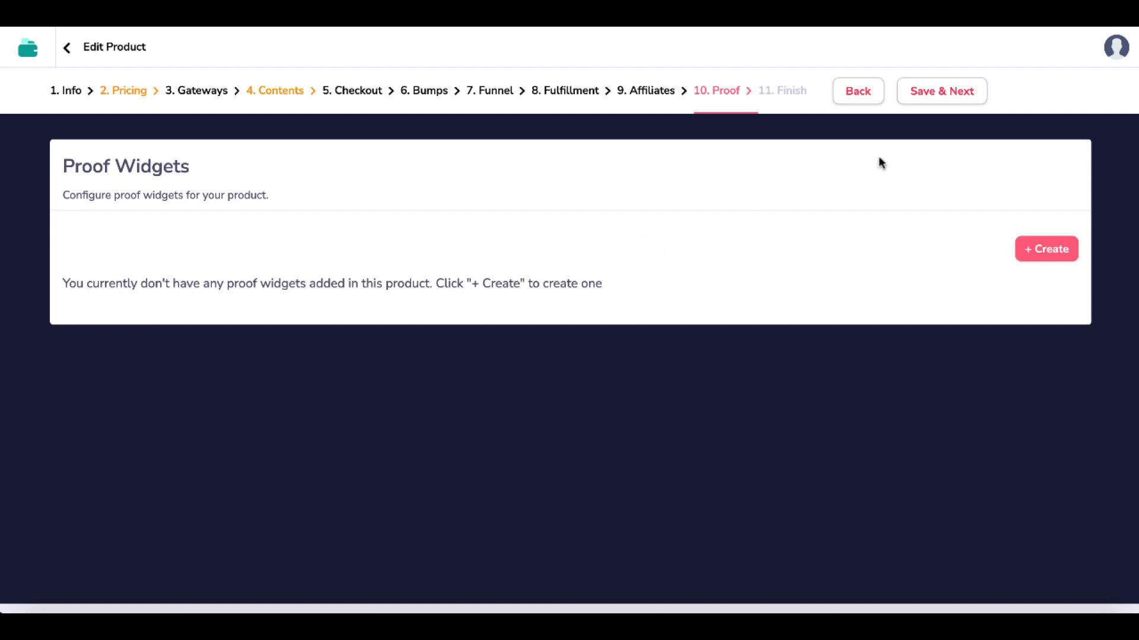
Finish the product setup without proof widgets, copy the salespage tracking code, and save and exit.
left_click(919, 91)
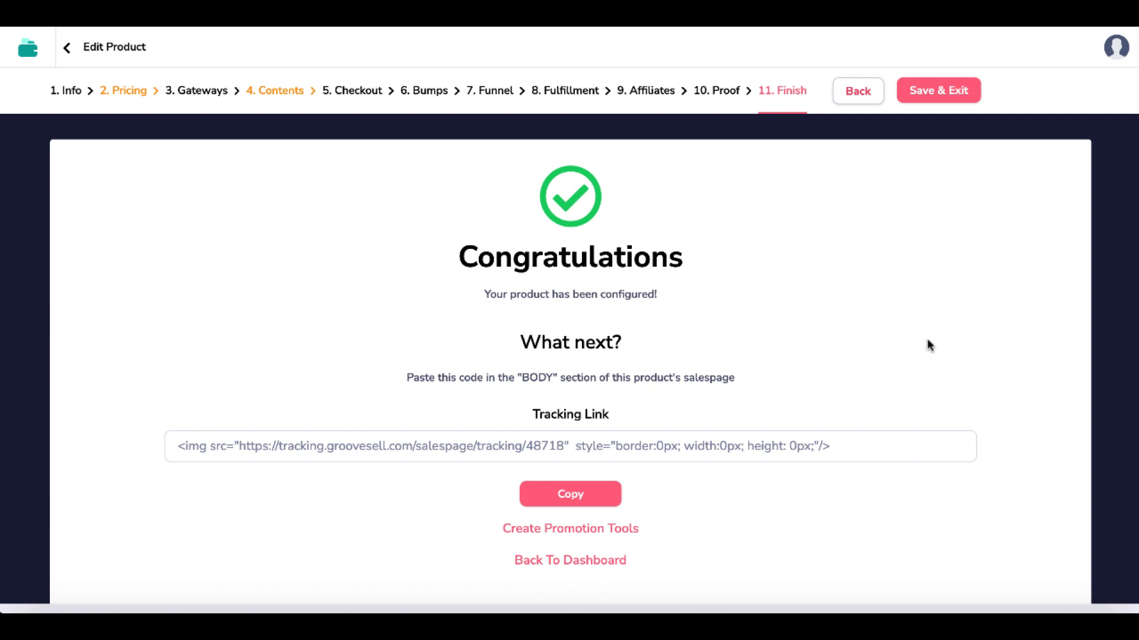
left_click(582, 497)
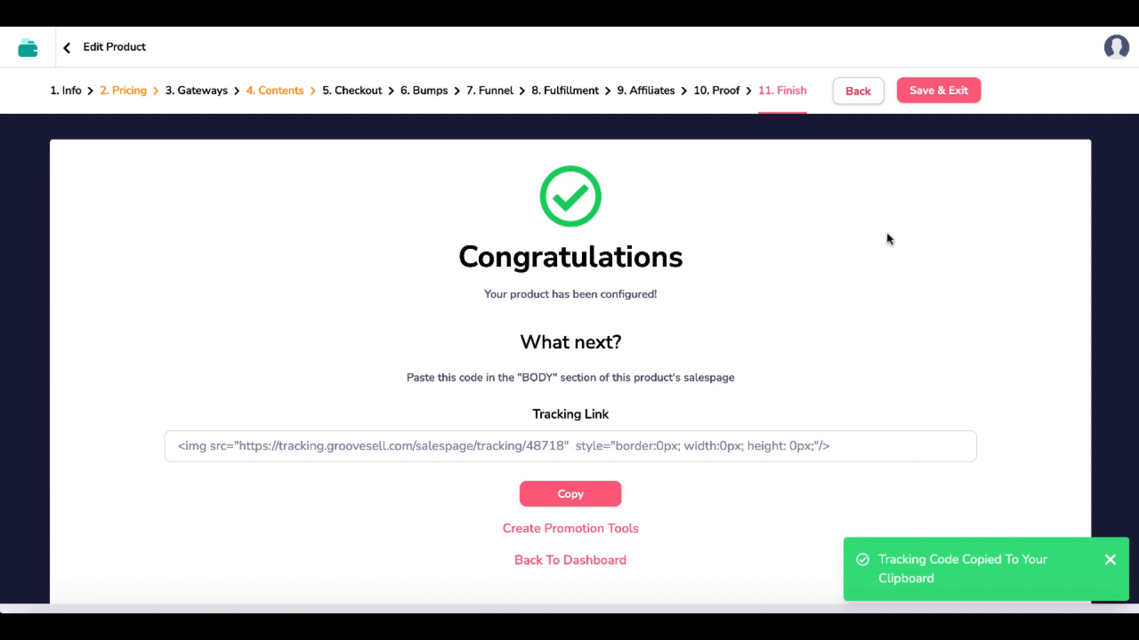
left_click(931, 98)
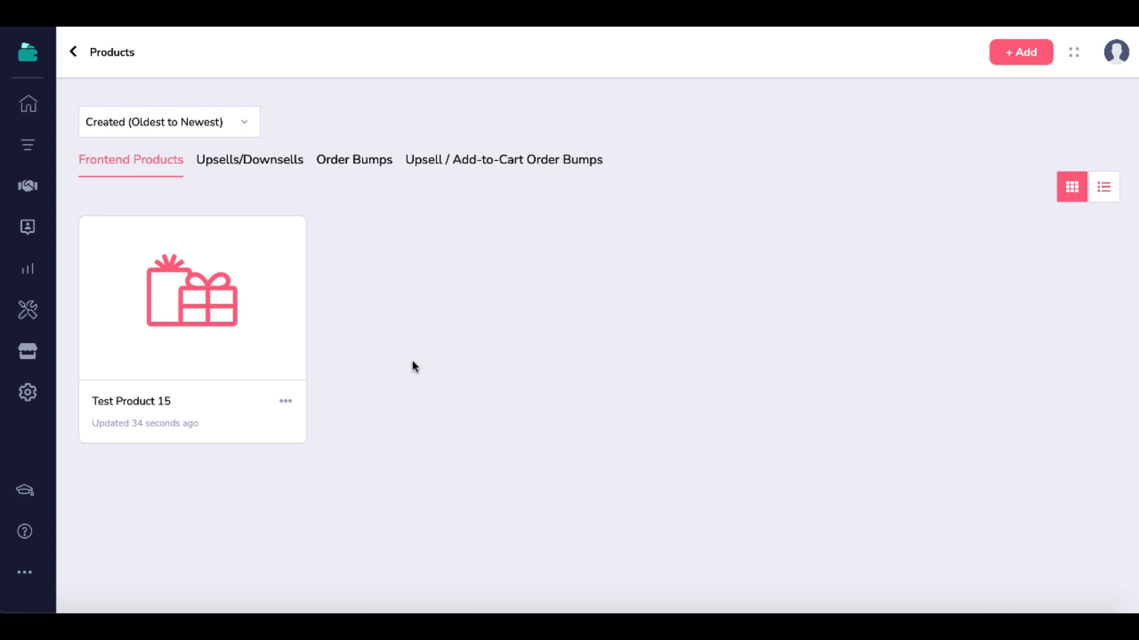
Examine the tracking link and proof widget choices of Test Product 15 in the frontend products.
left_click(287, 404)
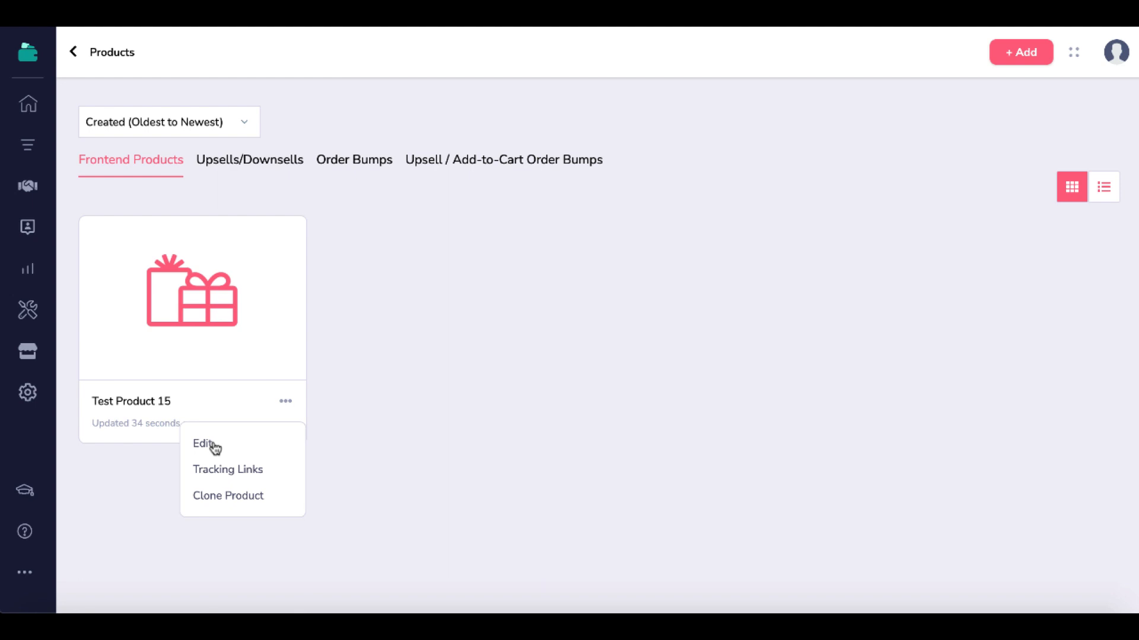
left_click(237, 472)
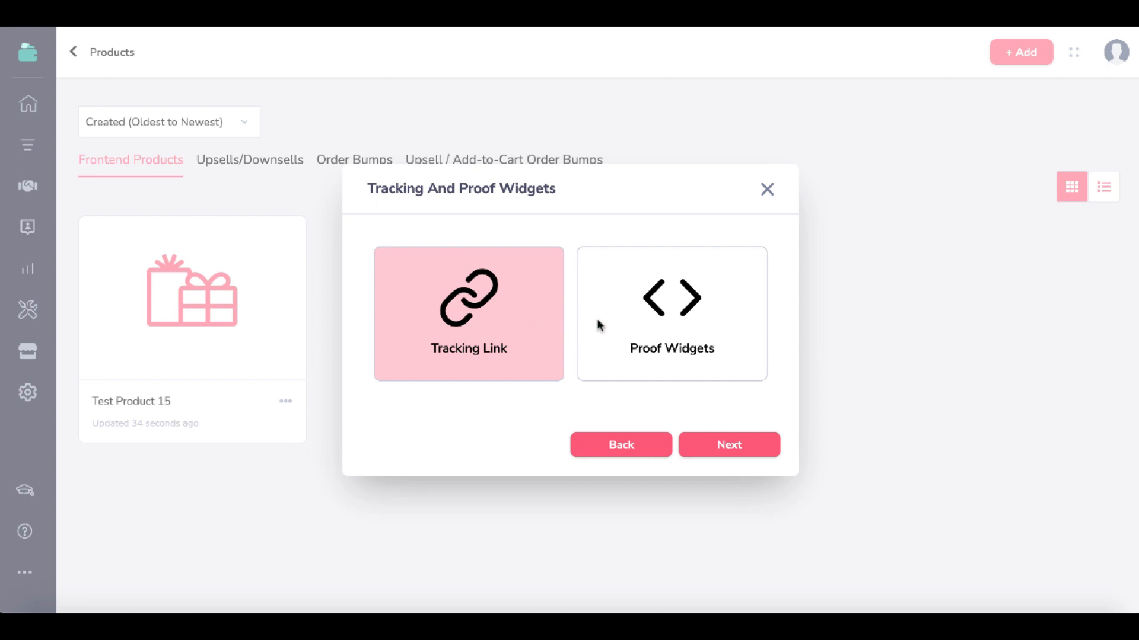
left_click(767, 190)
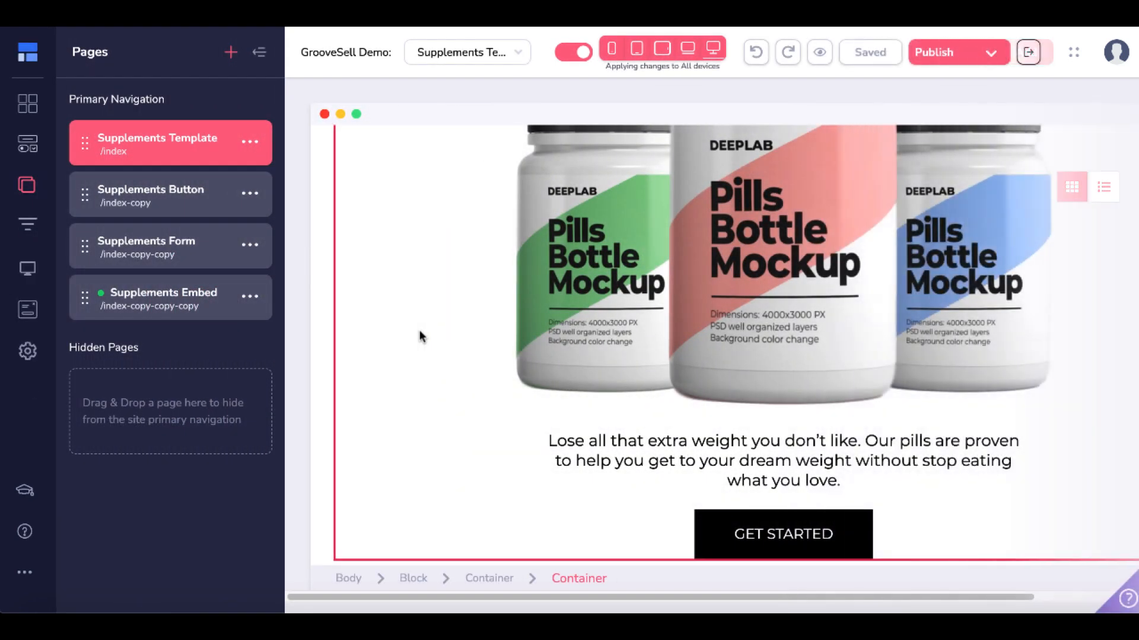
Open the Supplements Button page in the GroovePages editor and add a Groovesell element directly below the GET STARTED button.
left_click(187, 210)
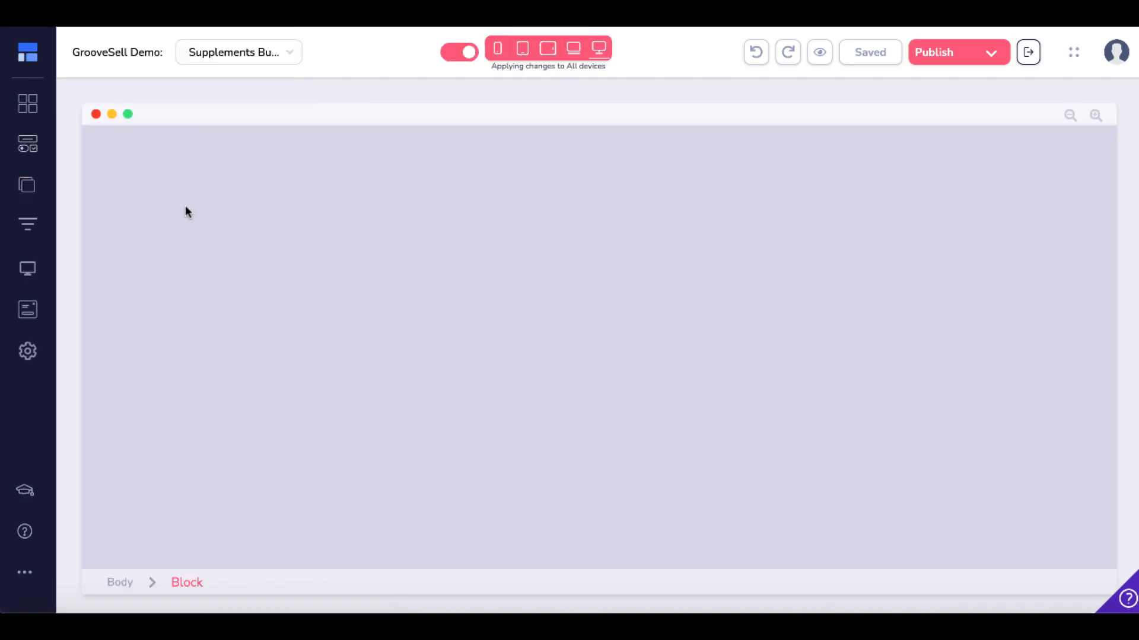
scroll(389, 317, "down", 6)
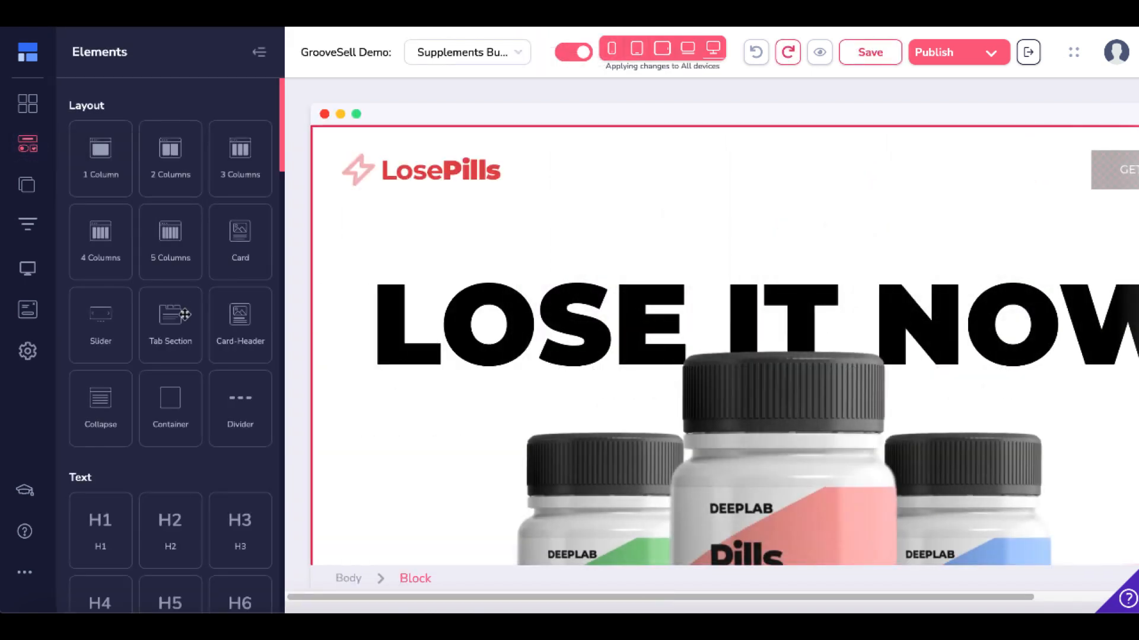
scroll(185, 314, "down", 10)
scroll(185, 314, "down", 5)
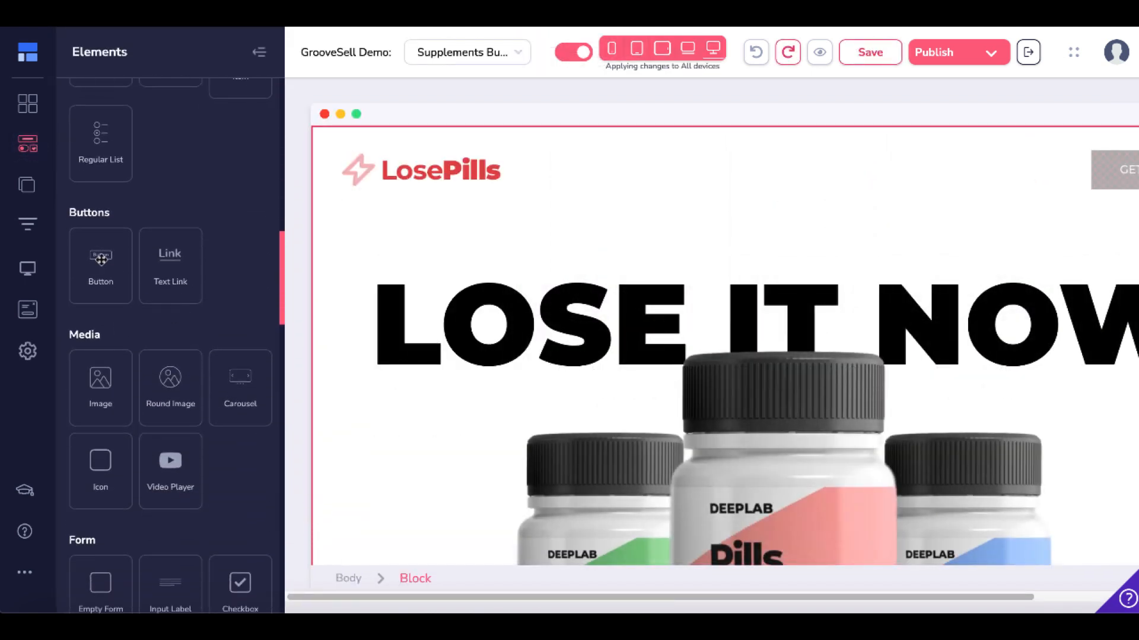
scroll(243, 295, "down", 10)
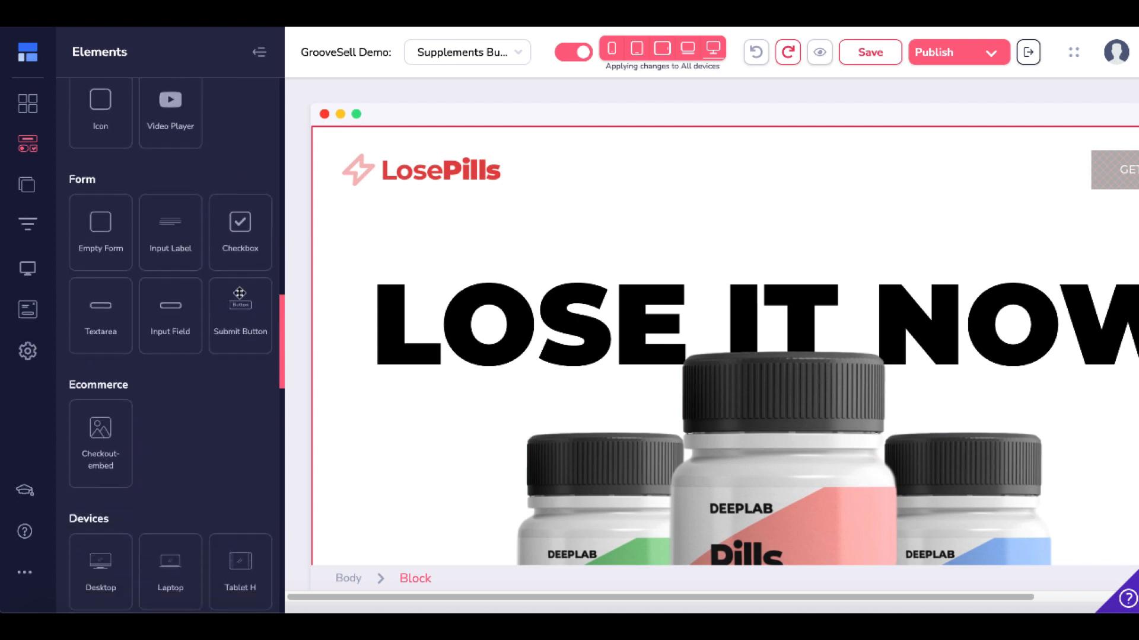
scroll(239, 293, "down", 15)
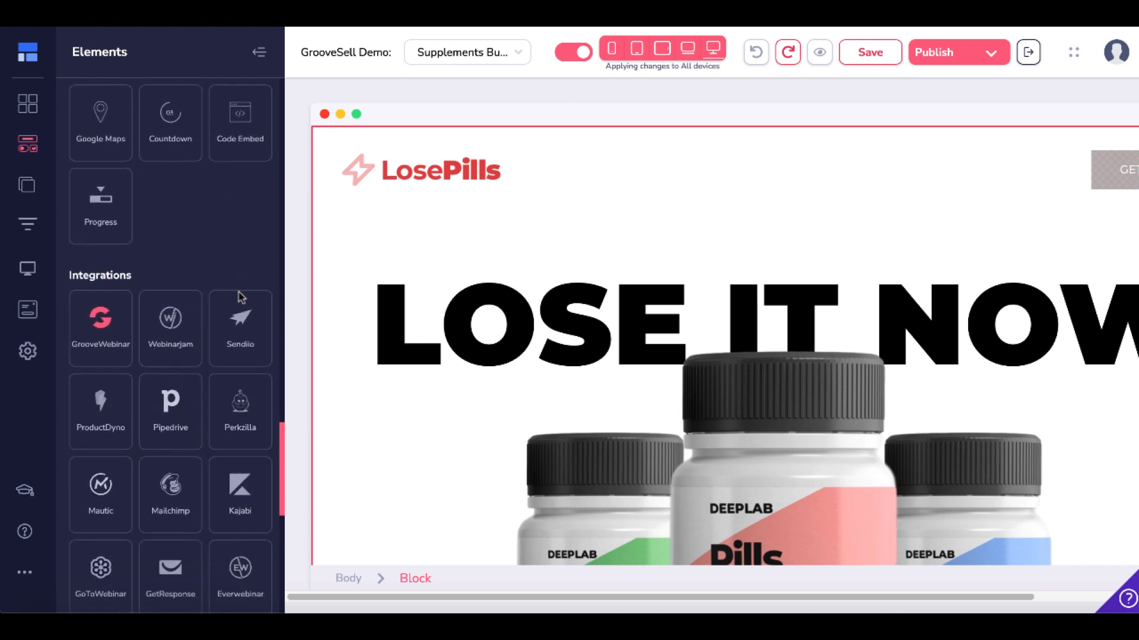
scroll(240, 292, "down", 5)
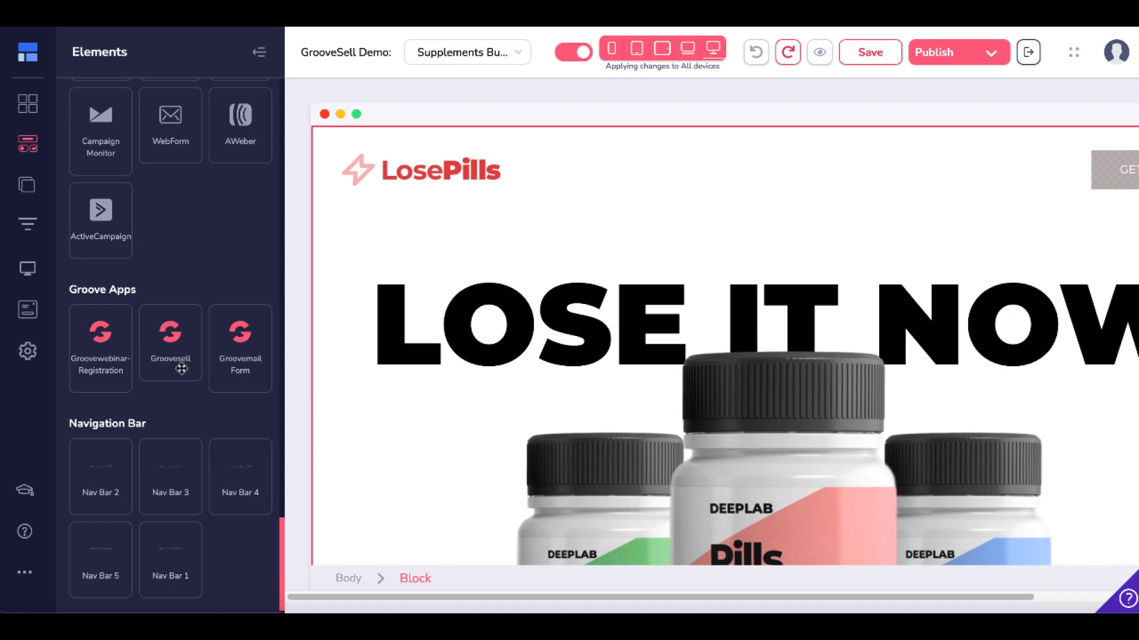
left_click(462, 391)
scroll(462, 393, "down", 8)
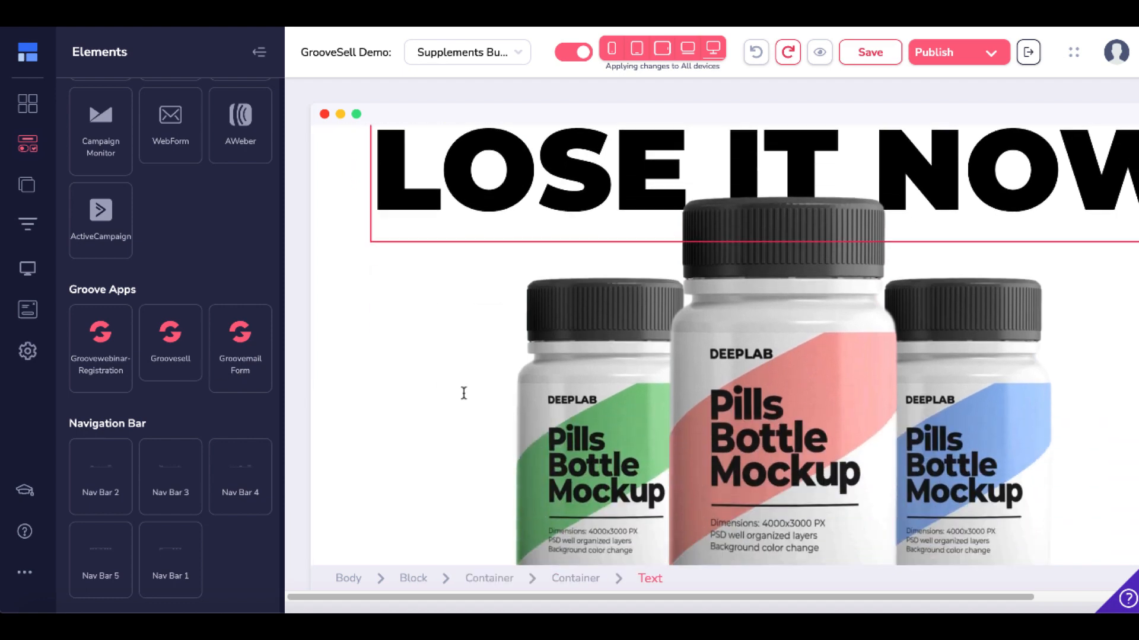
left_click_drag(171, 344, 714, 451)
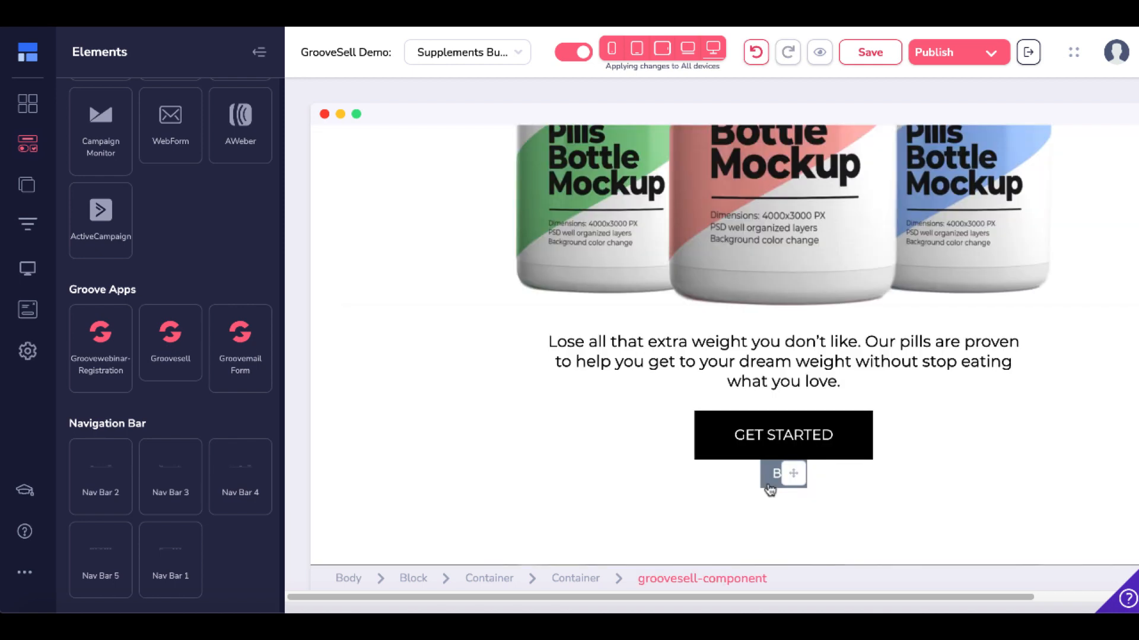
Try to link the Buy button to a Checkout Page using the Test Product 15 funnel and product.
left_click(765, 486)
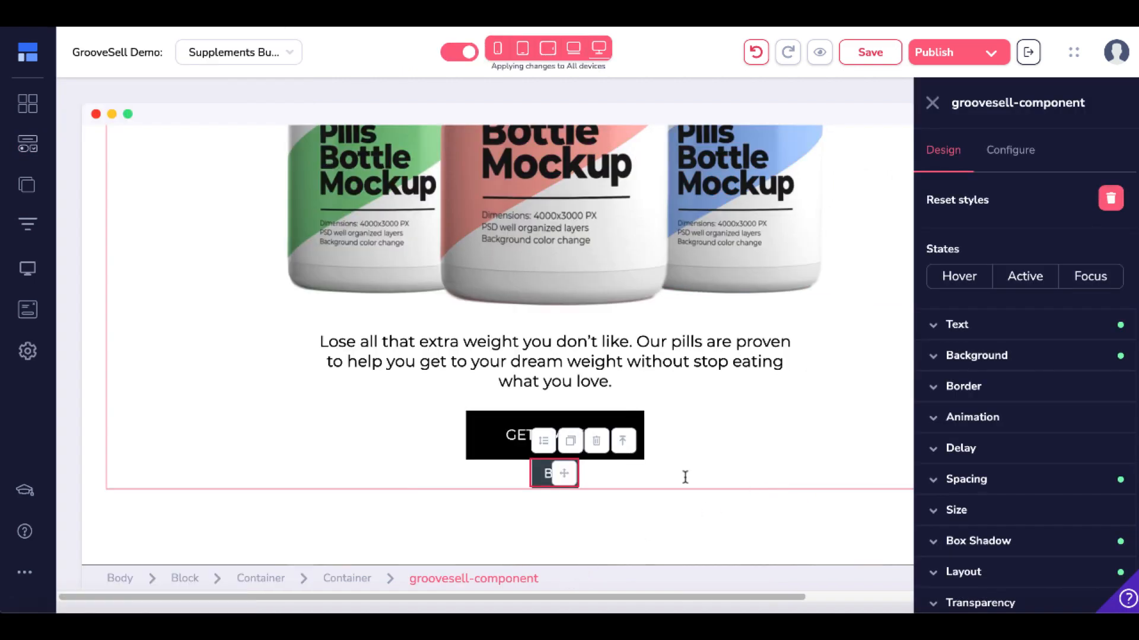
left_click(1010, 152)
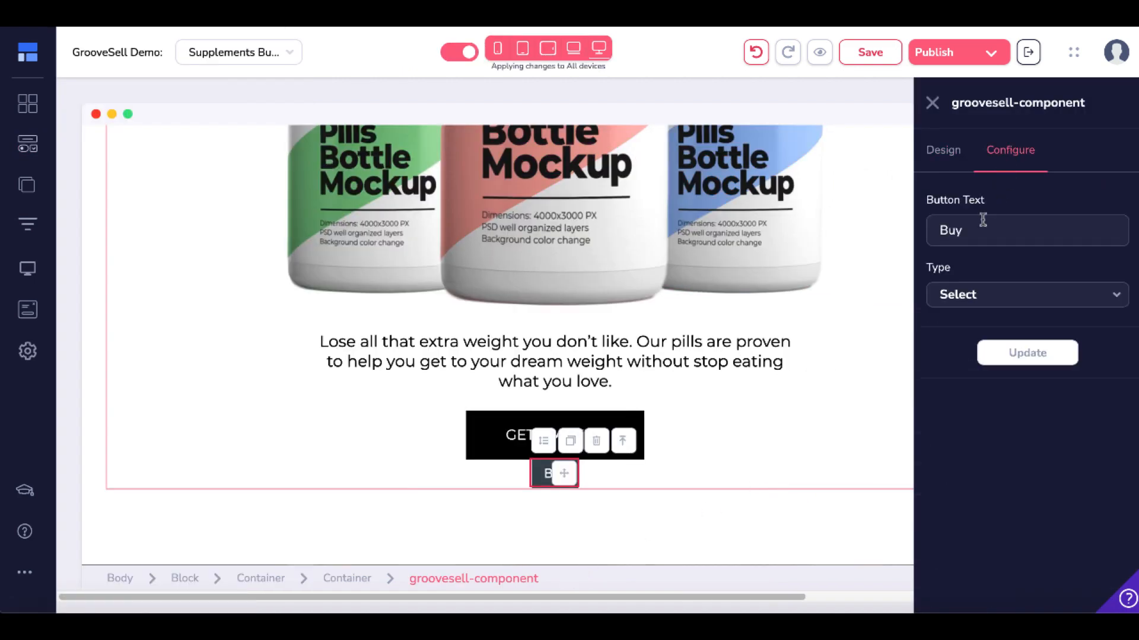
left_click(970, 301)
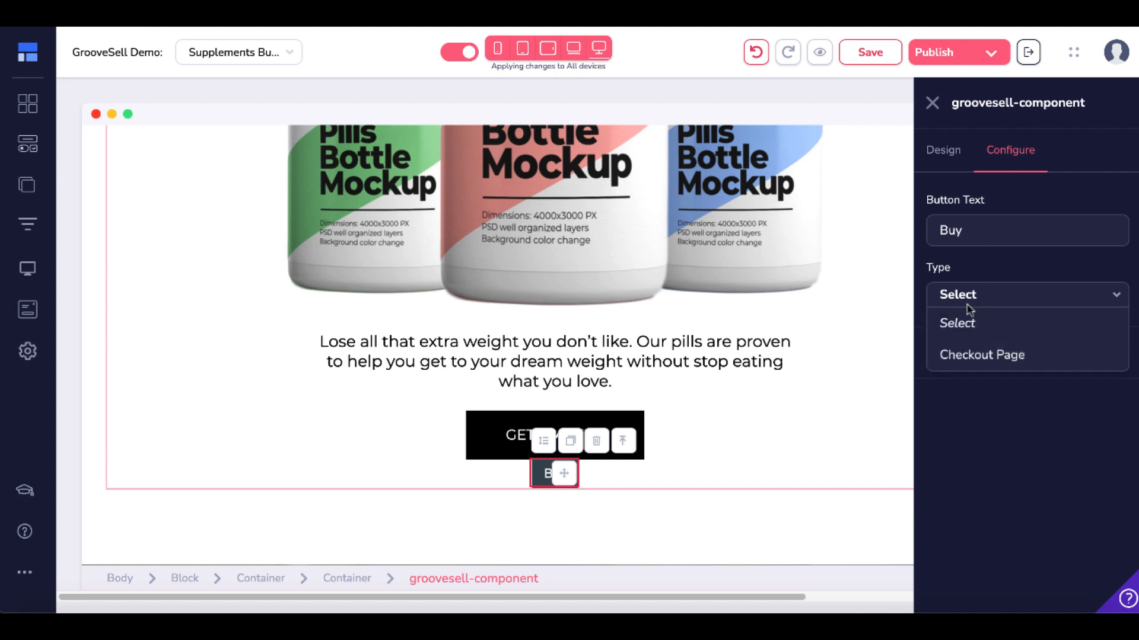
left_click(967, 355)
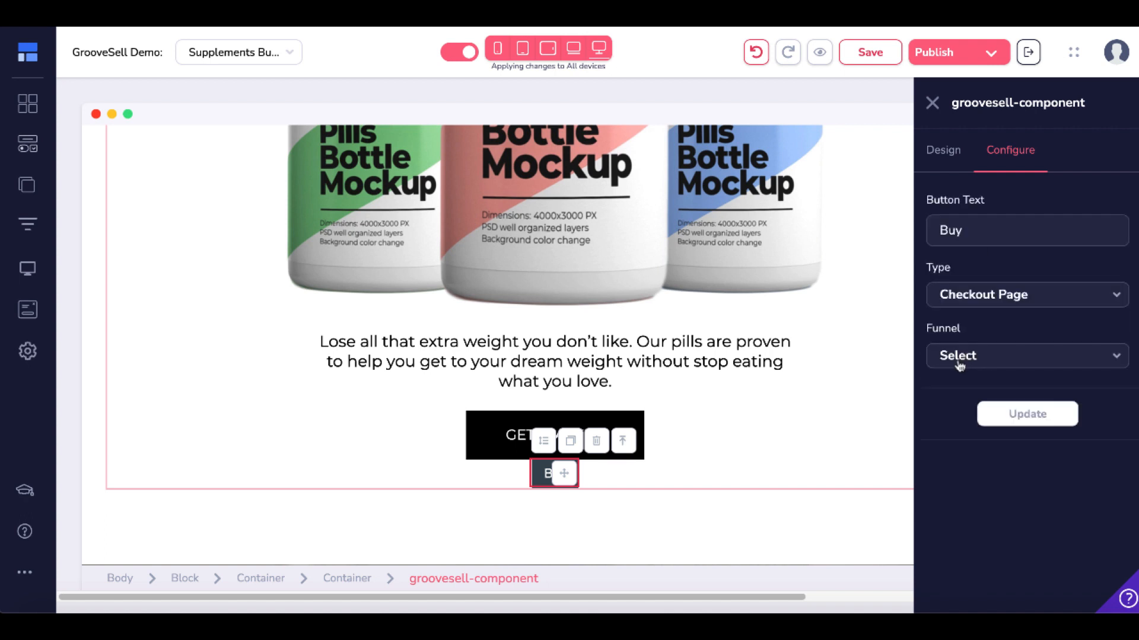
left_click(968, 357)
left_click(967, 480)
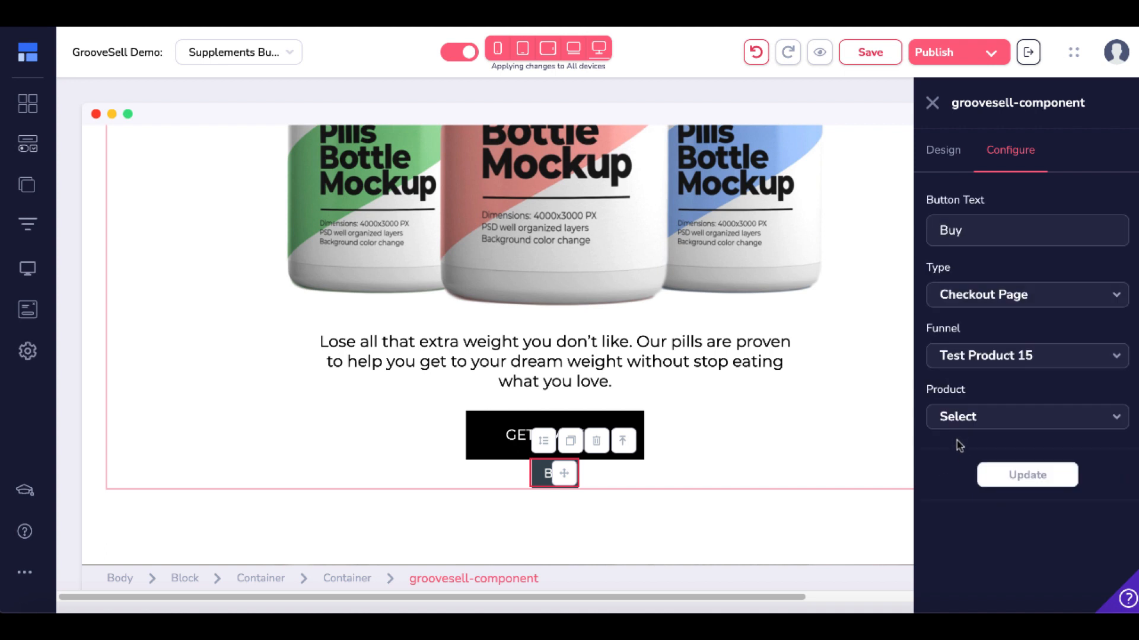
left_click(948, 417)
left_click(960, 485)
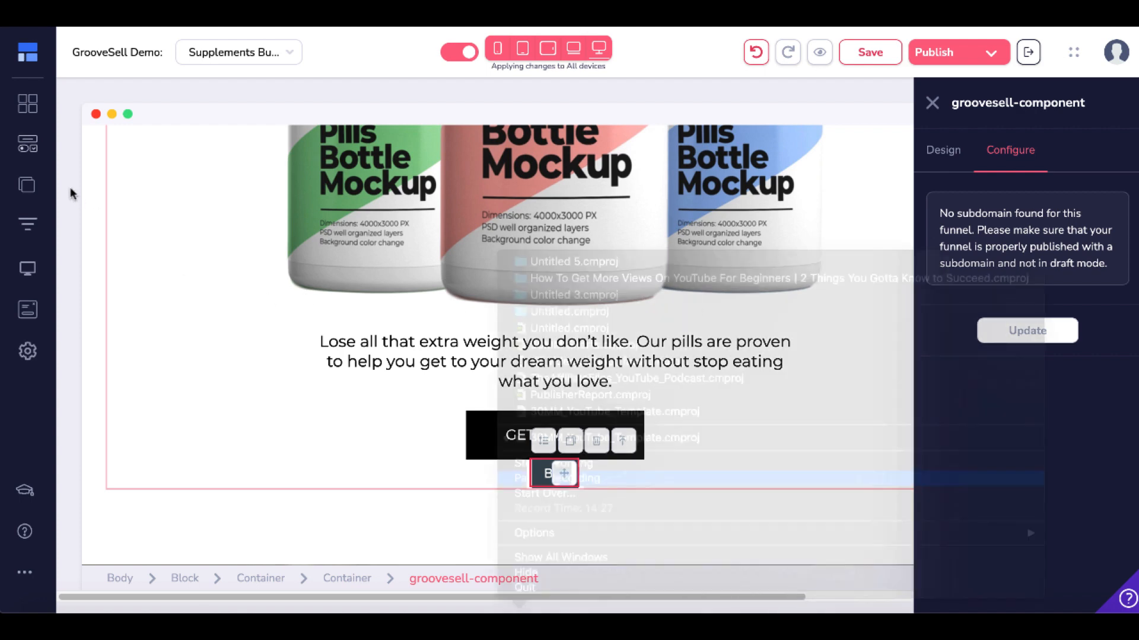
Switch to GrooveSell and open the product funnels overview to check the status of Test Product 15.
left_click(23, 57)
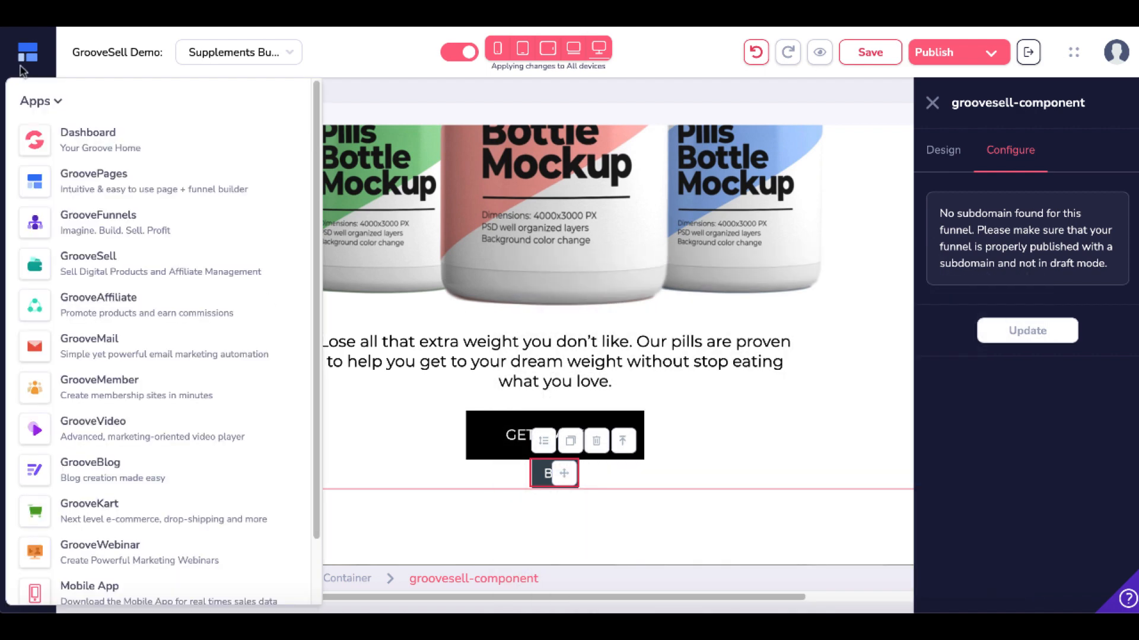
left_click(107, 265)
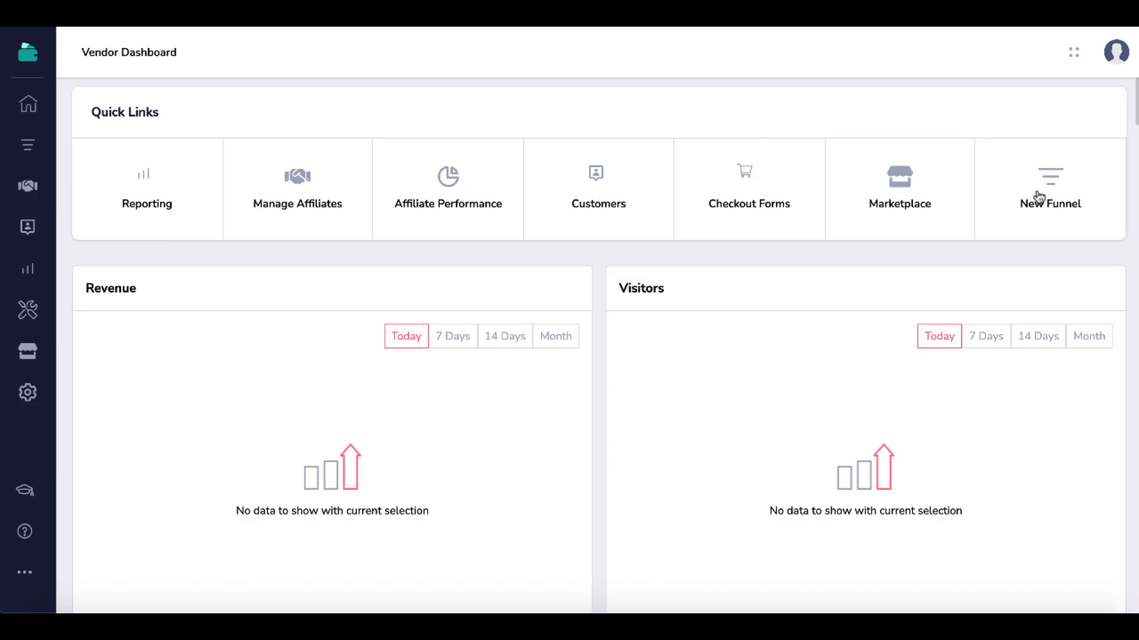
left_click(1036, 190)
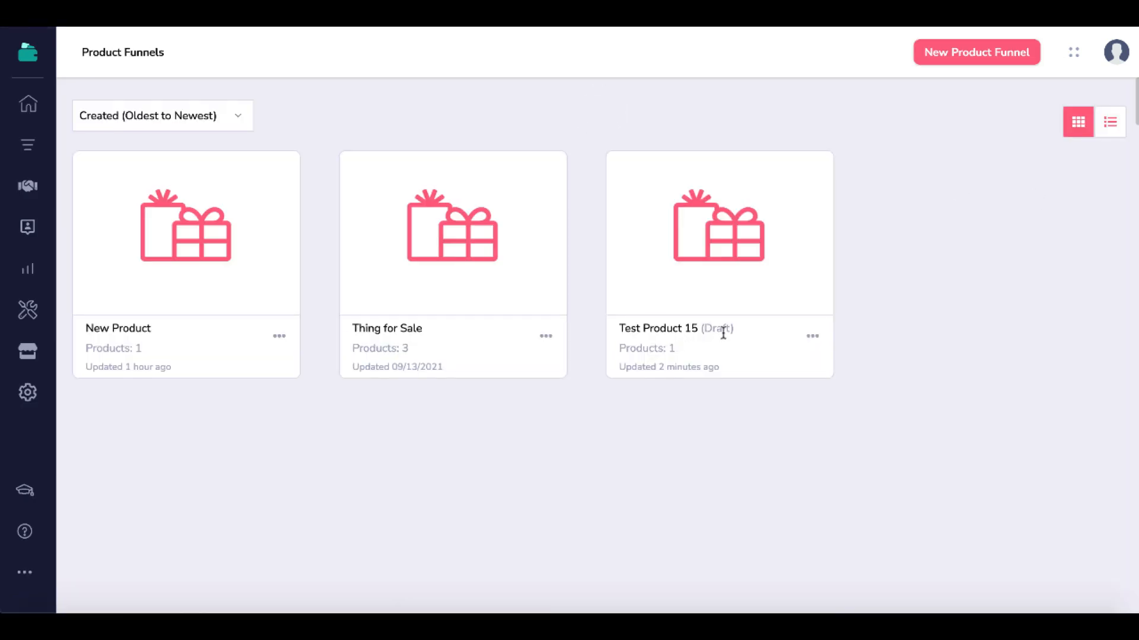
left_click_drag(704, 330, 731, 328)
Make the Test Product 15 funnel live with the subdomain testproduct15.
left_click(812, 337)
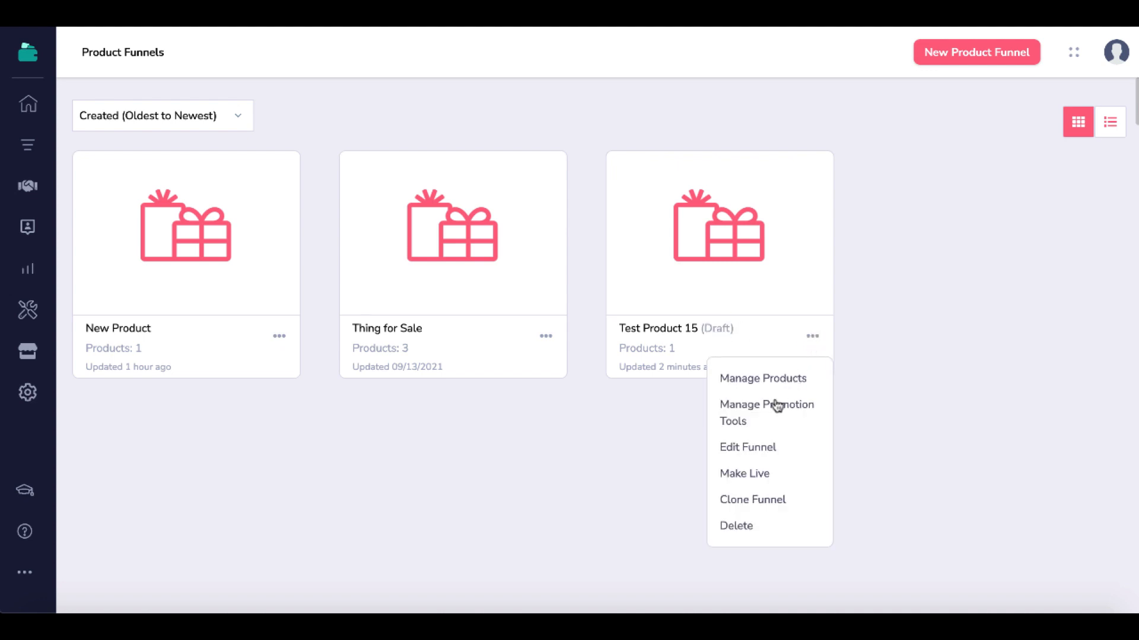
left_click(758, 478)
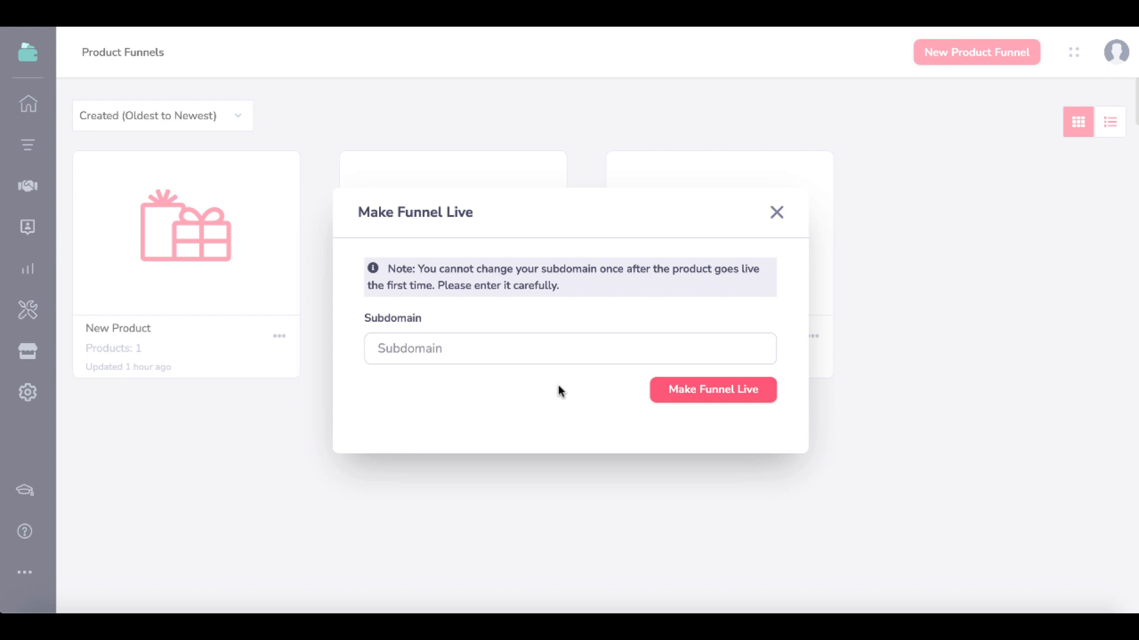
left_click(398, 349)
type("testproduct15")
left_click(718, 391)
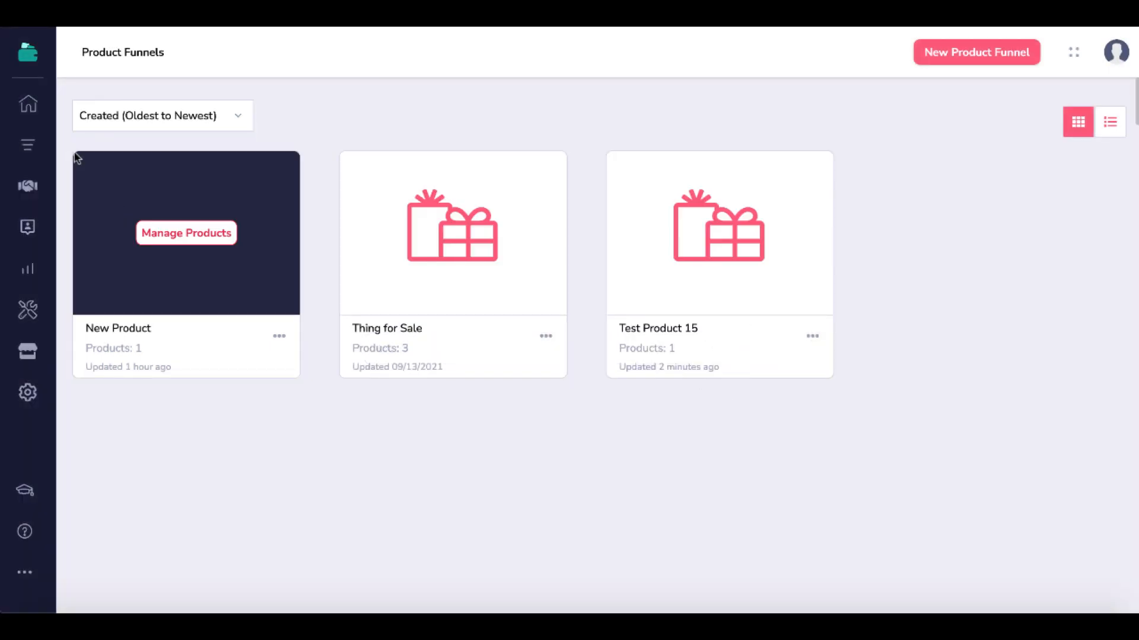
Switch back to GroovePages and open the Supplements Button page of the GrooveSell Demo site for editing.
left_click(28, 57)
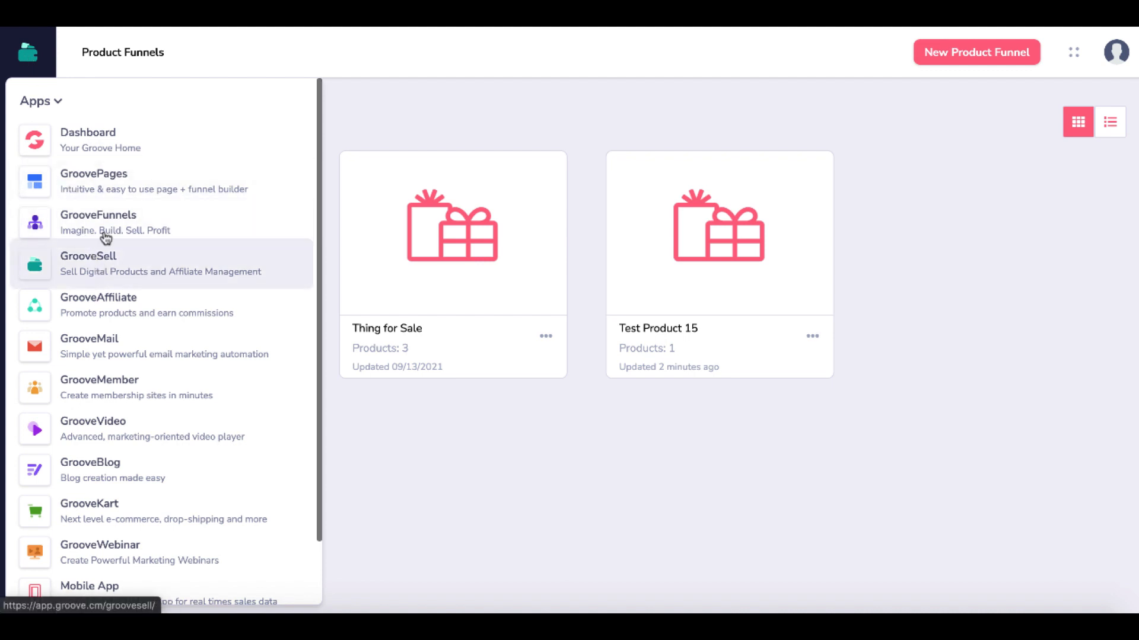
left_click(111, 191)
mouse_move(183, 285)
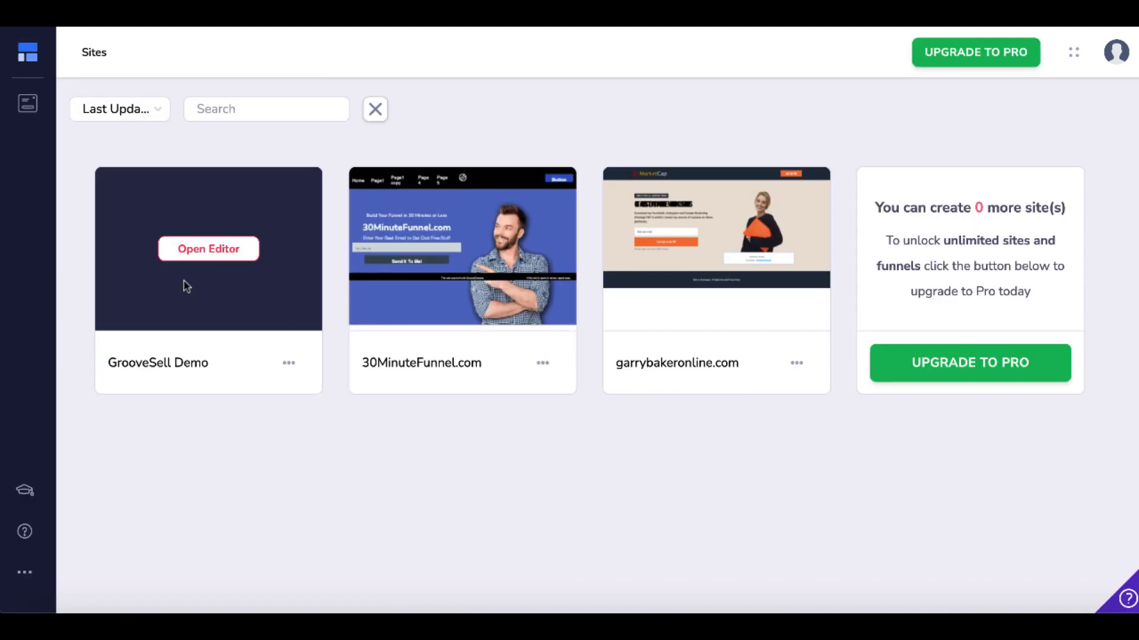
left_click(234, 252)
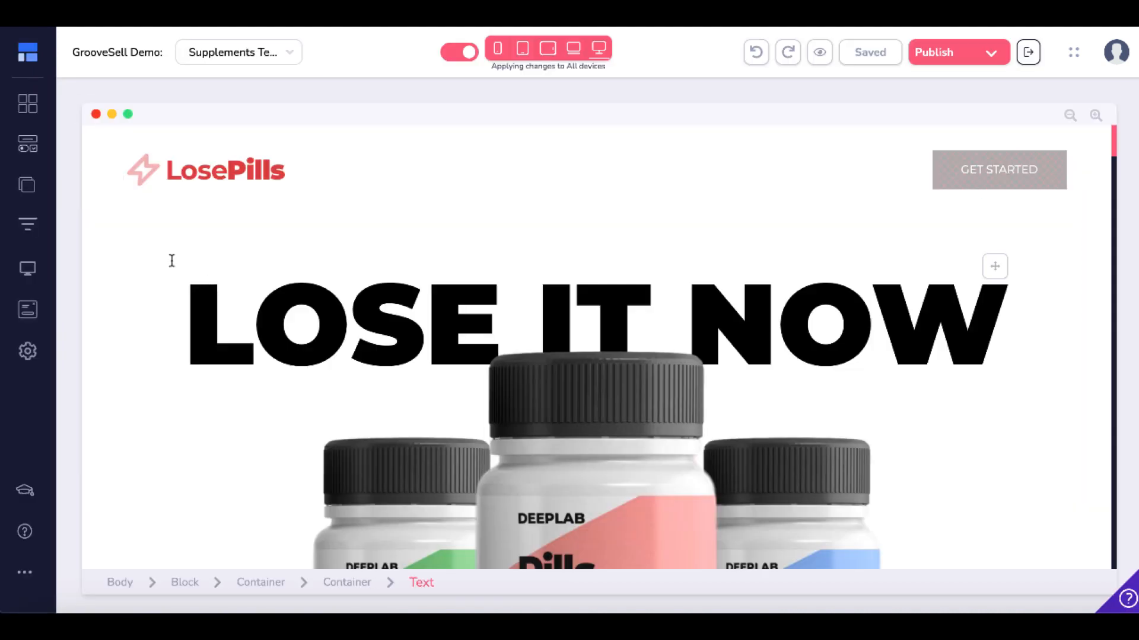
left_click(28, 195)
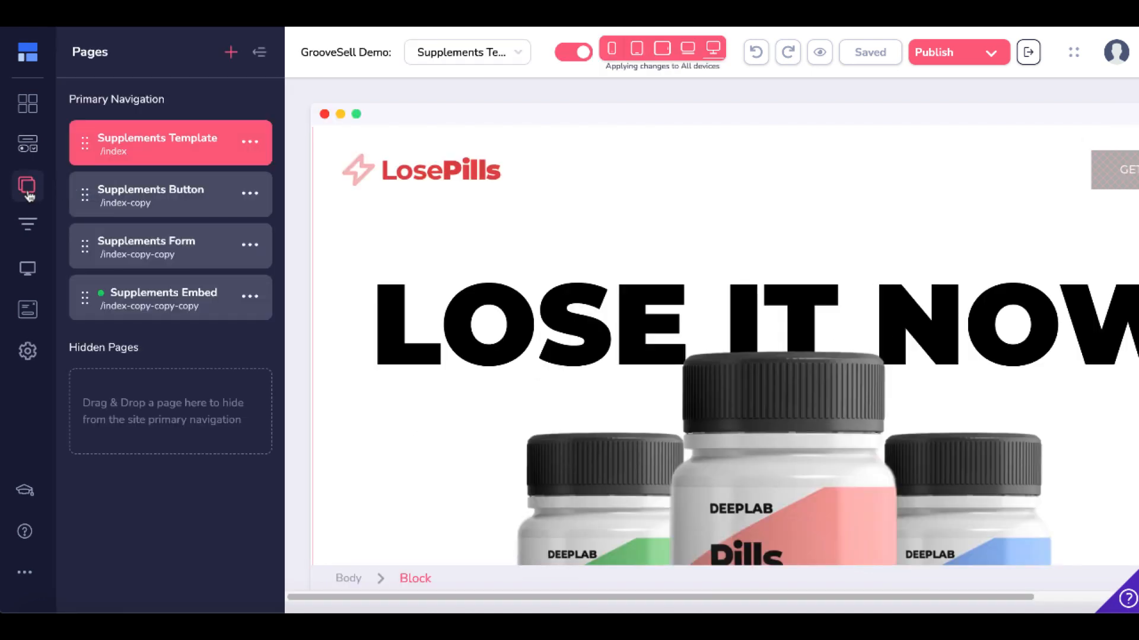
left_click(183, 206)
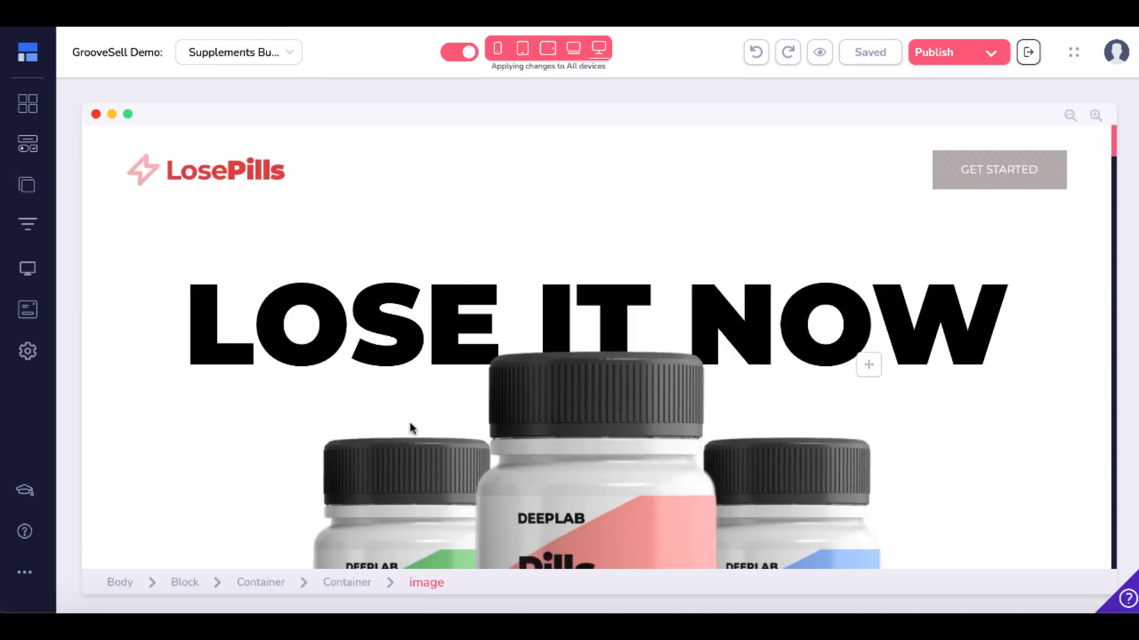
Add a Groovesell element directly below the black GET STARTED button under the pill bottles.
left_click(359, 439)
scroll(360, 439, "down", 4)
left_click(253, 439)
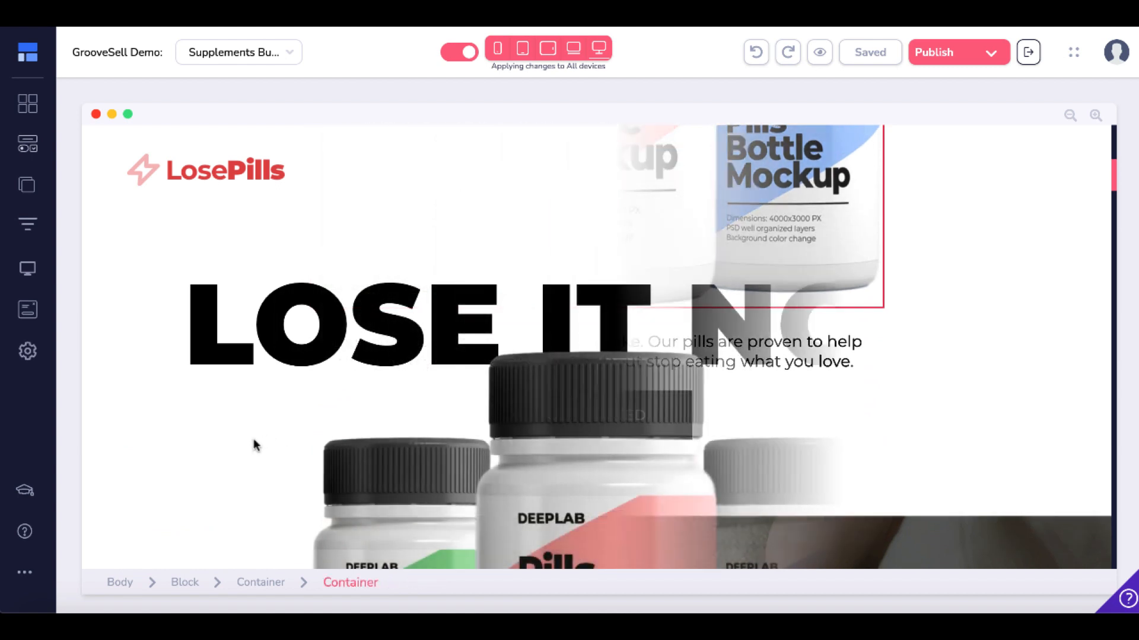
scroll(254, 439, "down", 3)
scroll(254, 439, "up", 1)
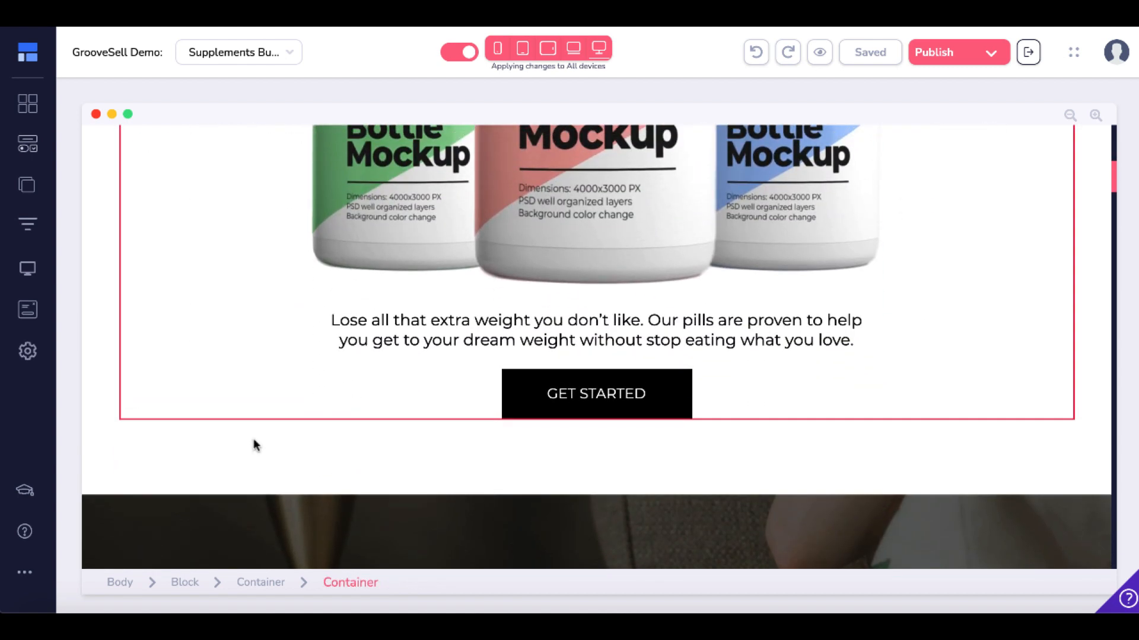
left_click(253, 440)
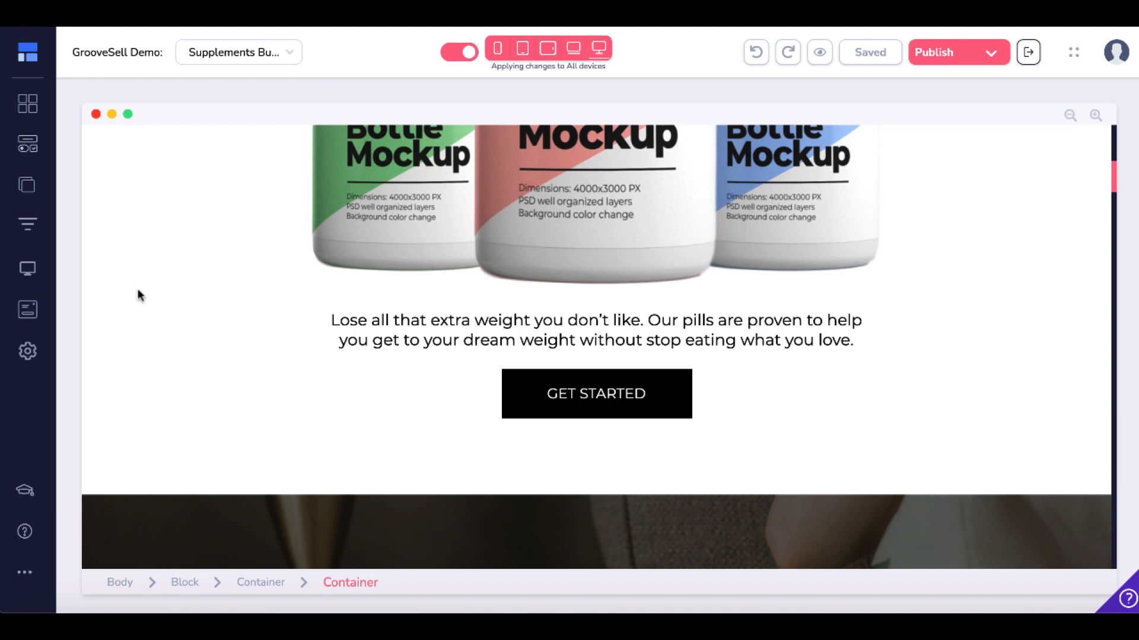
left_click(34, 153)
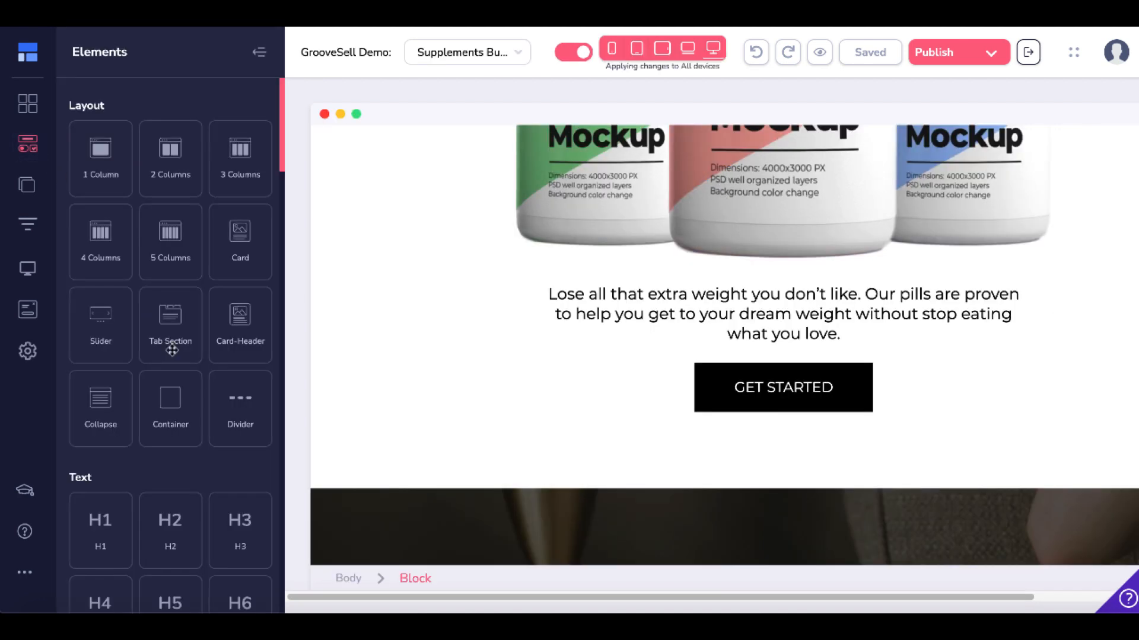
scroll(190, 386, "down", 8)
scroll(190, 387, "down", 6)
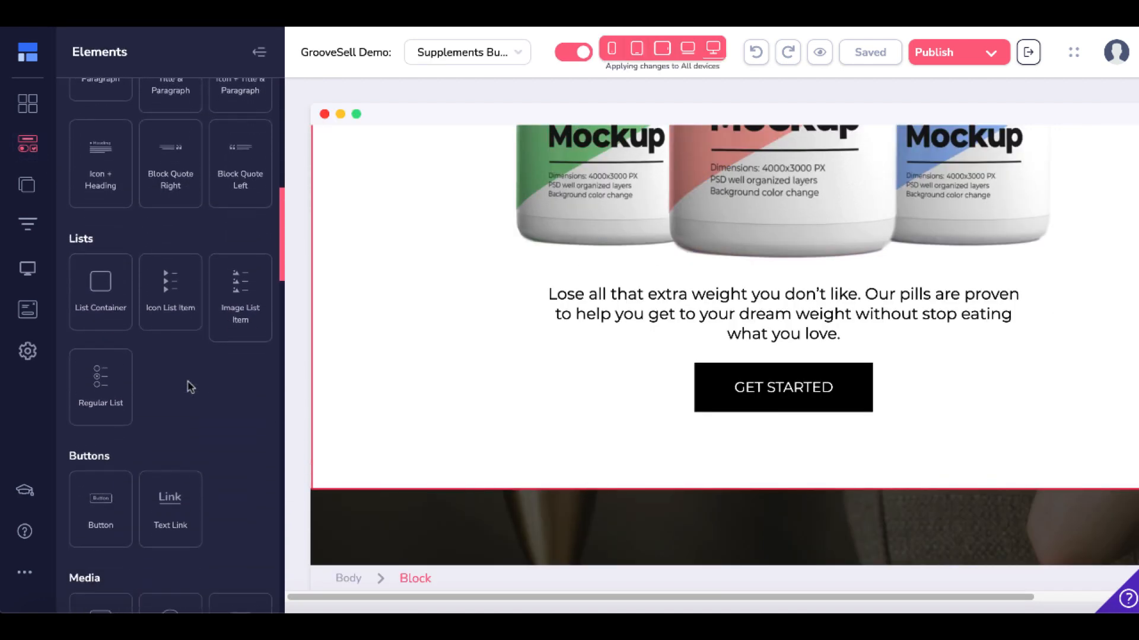
scroll(189, 383, "down", 3)
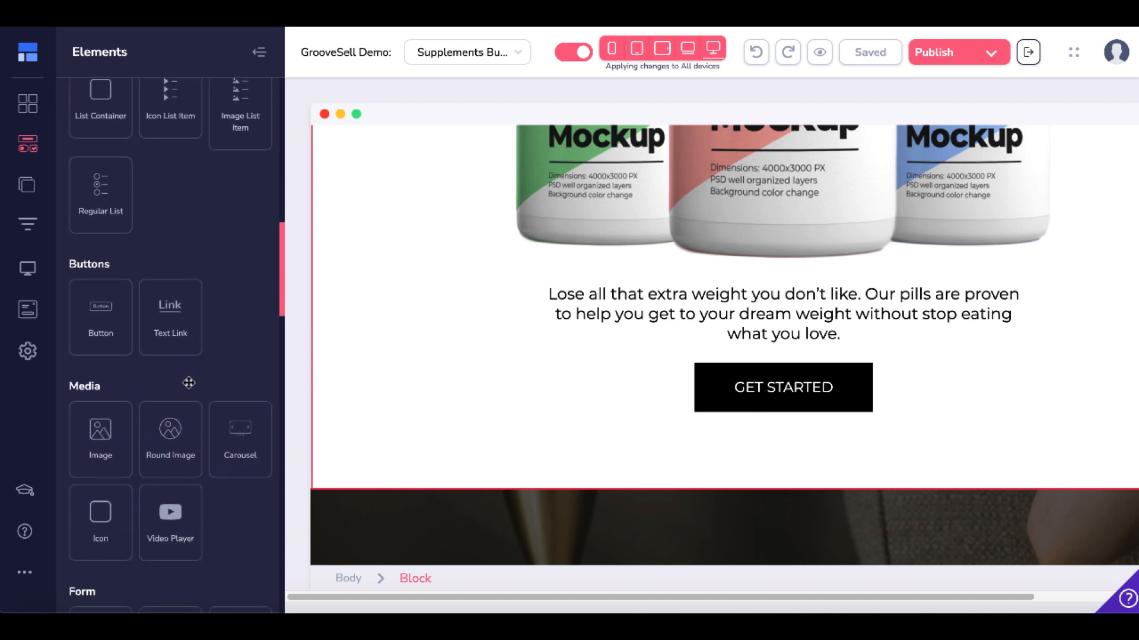
scroll(189, 383, "down", 4)
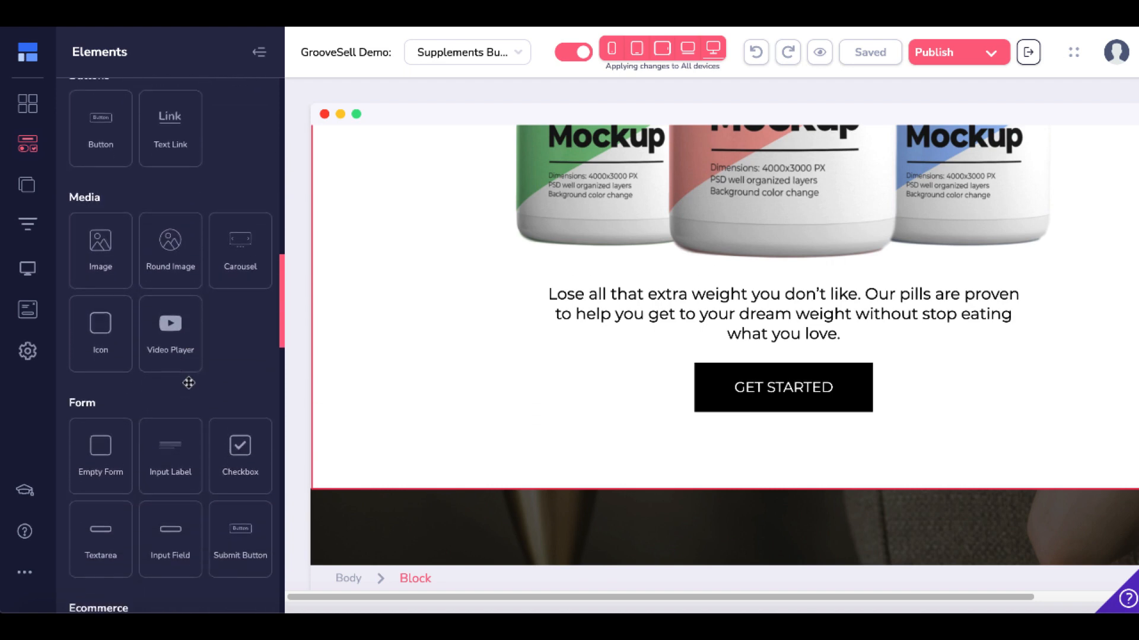
scroll(189, 383, "down", 10)
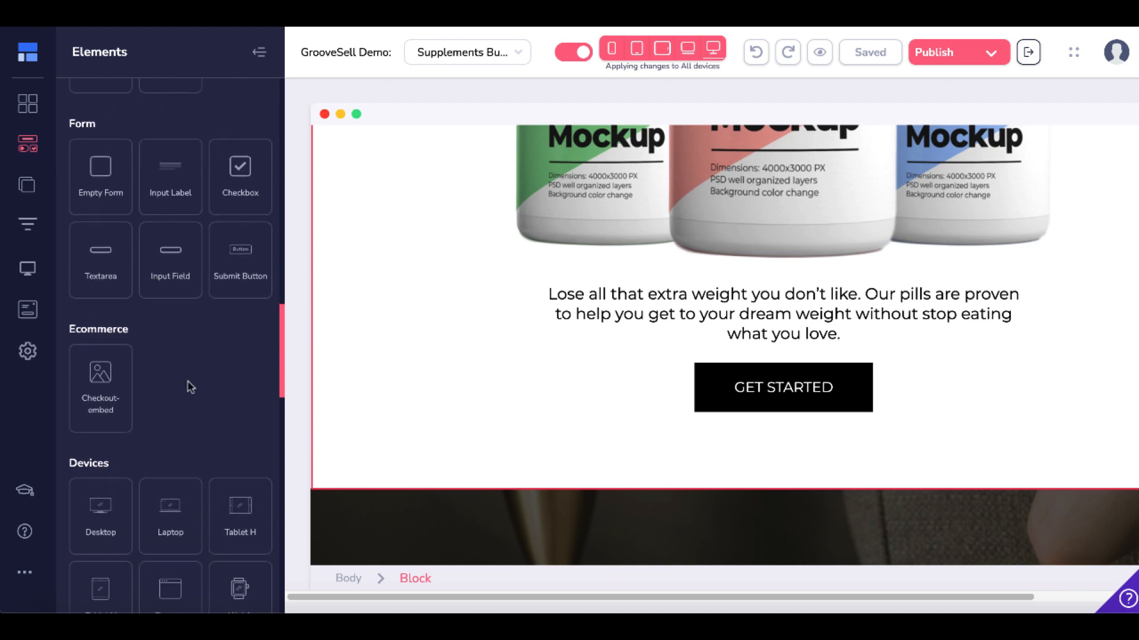
scroll(188, 383, "down", 14)
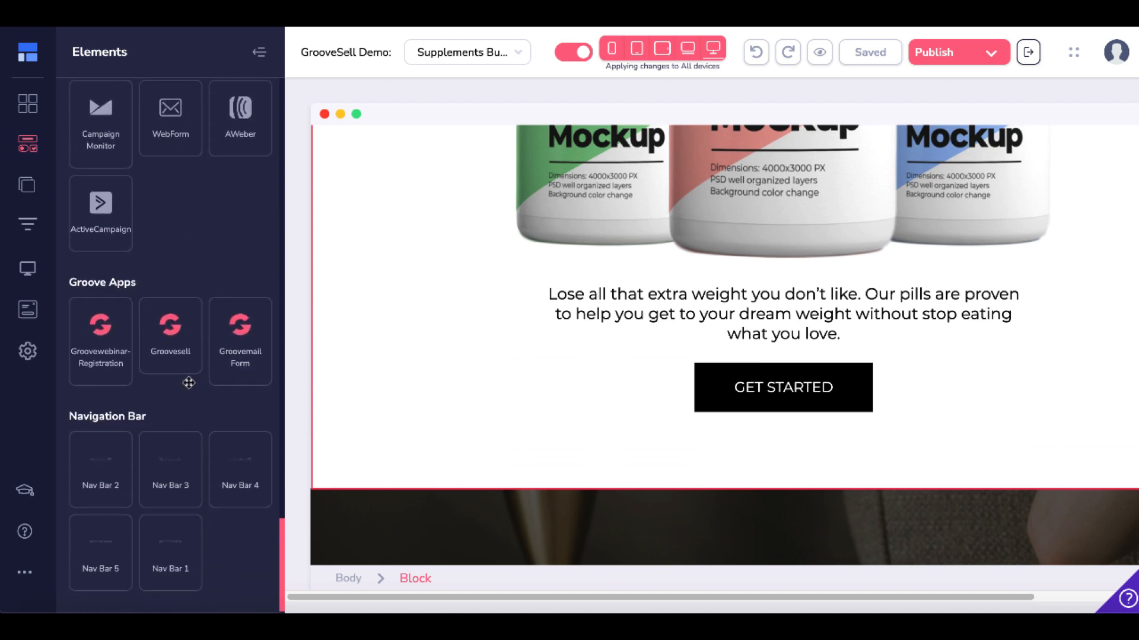
left_click_drag(169, 343, 672, 425)
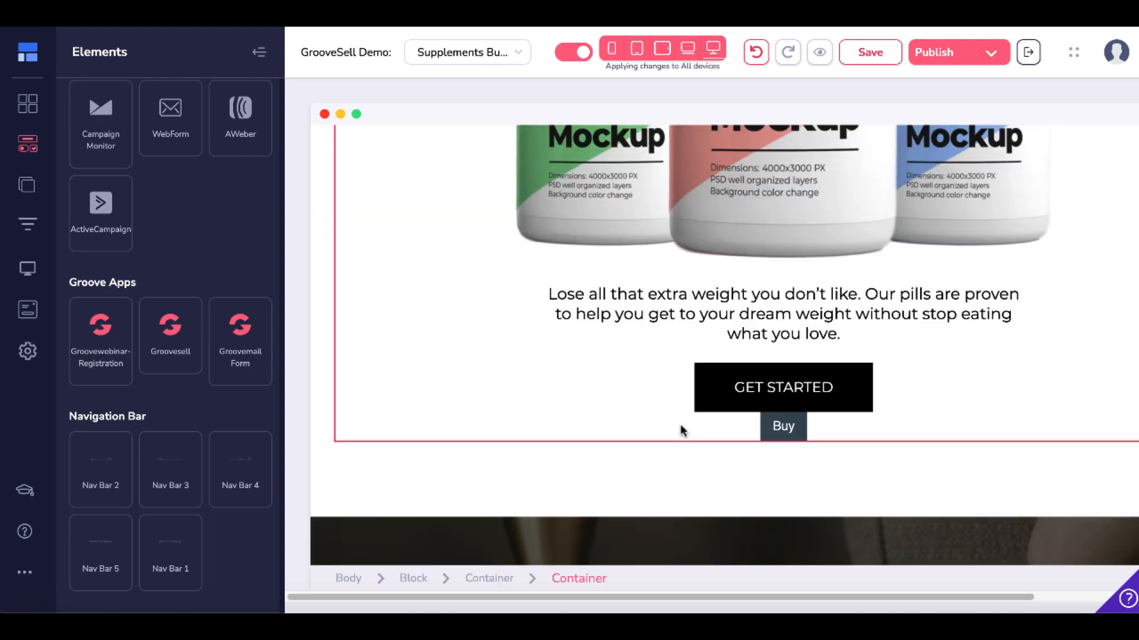
Configure the Buy button as a Checkout Page with funnel and product Test Product 15, and check its link choices.
left_click(766, 432)
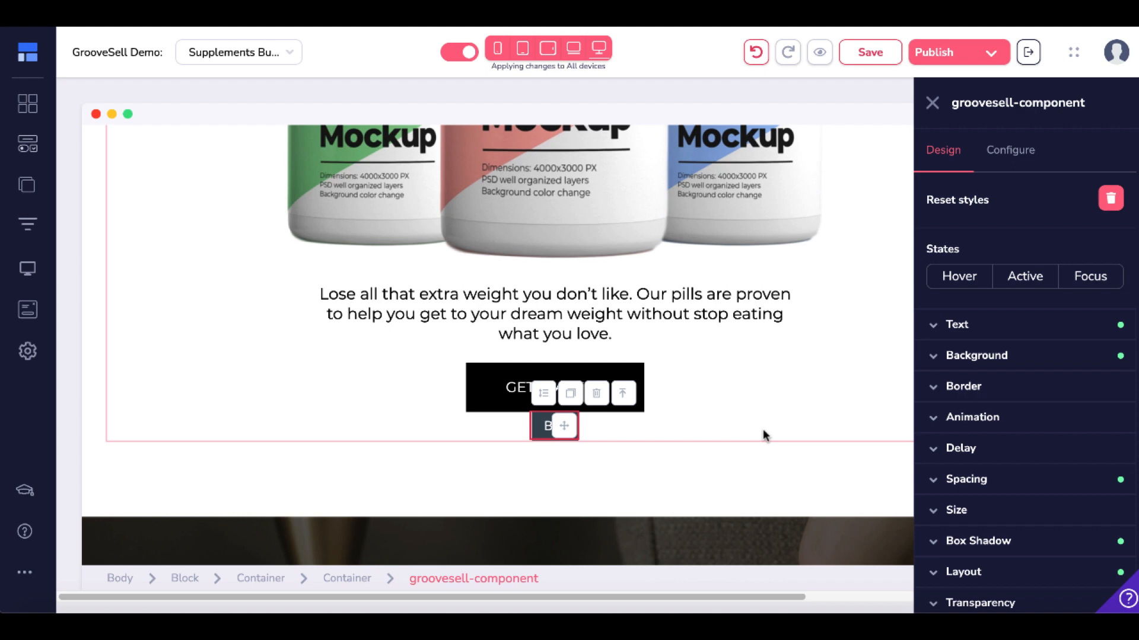
left_click(1010, 150)
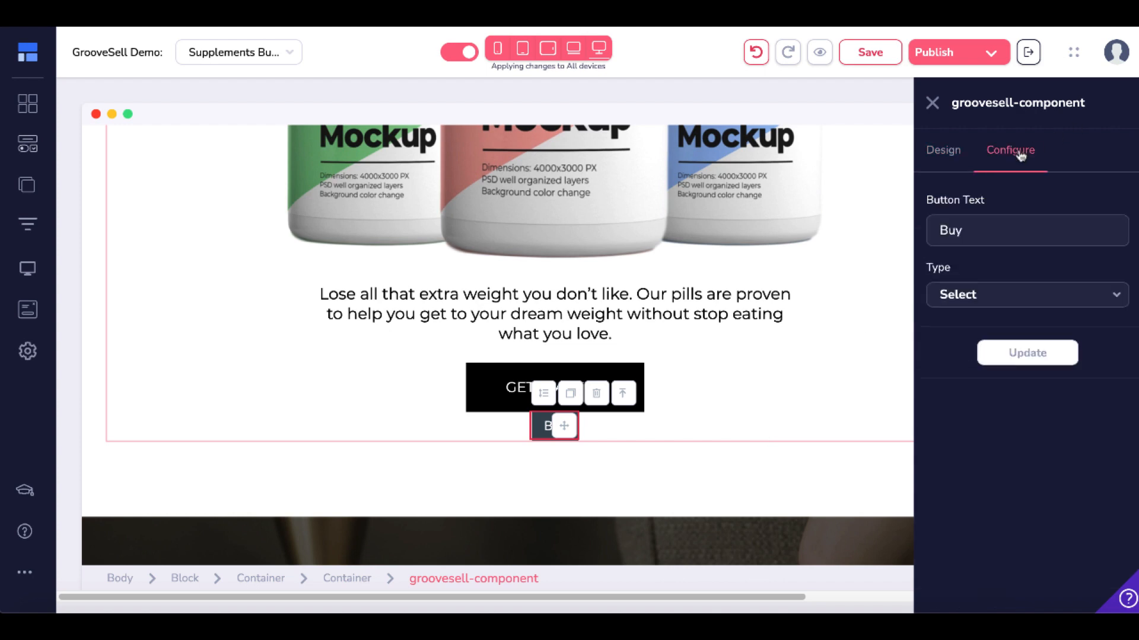
left_click(948, 301)
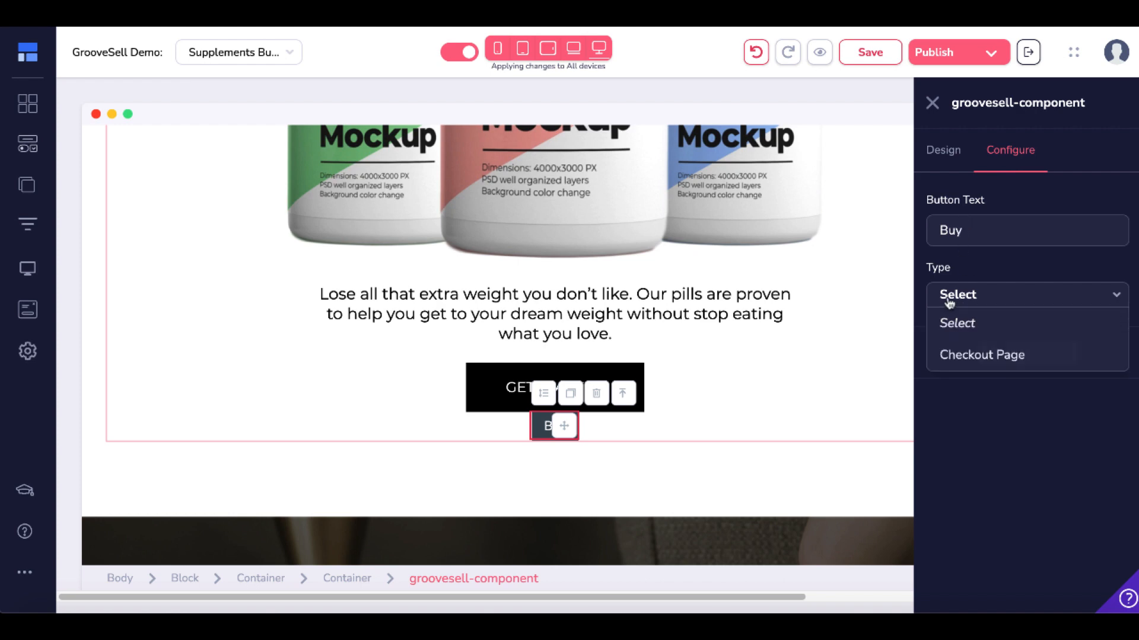
left_click(949, 354)
left_click(950, 356)
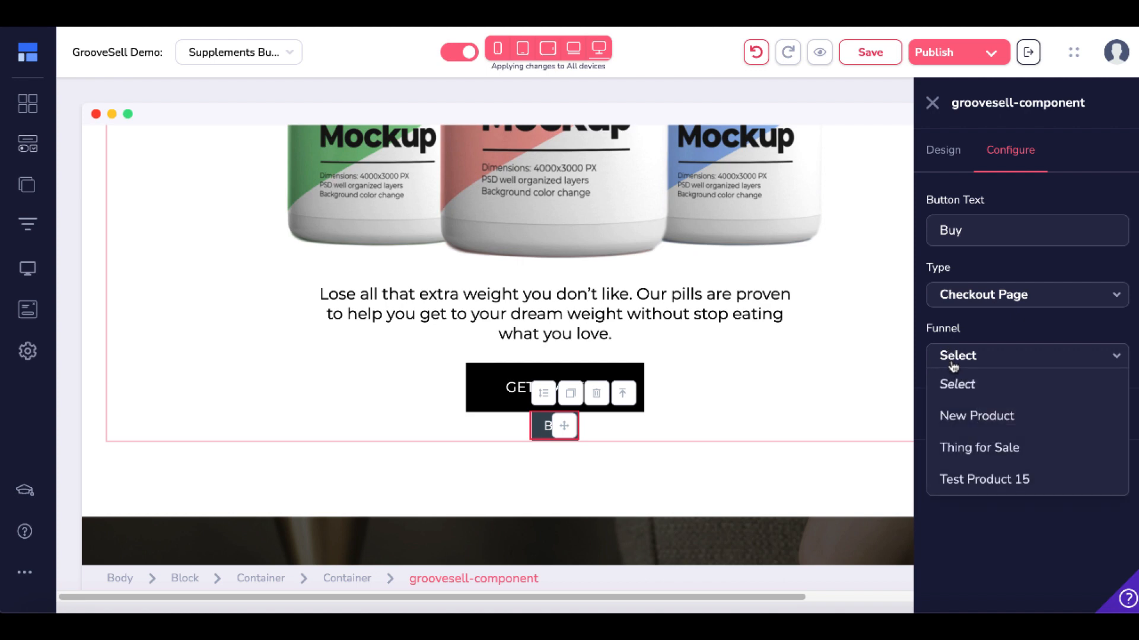
left_click(963, 481)
left_click(947, 418)
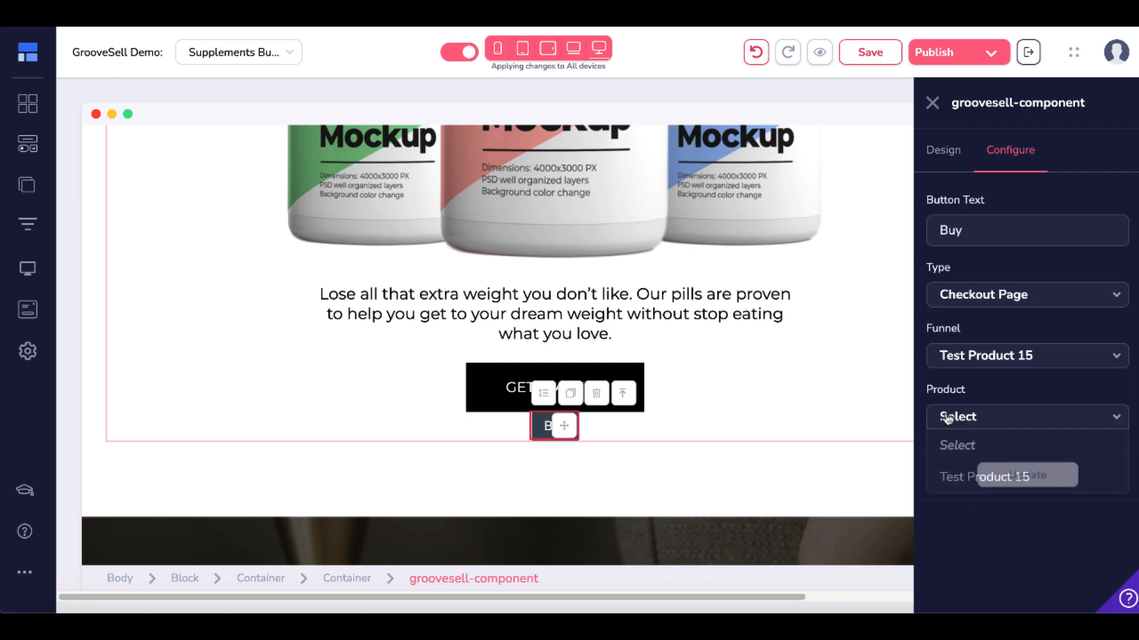
left_click(956, 477)
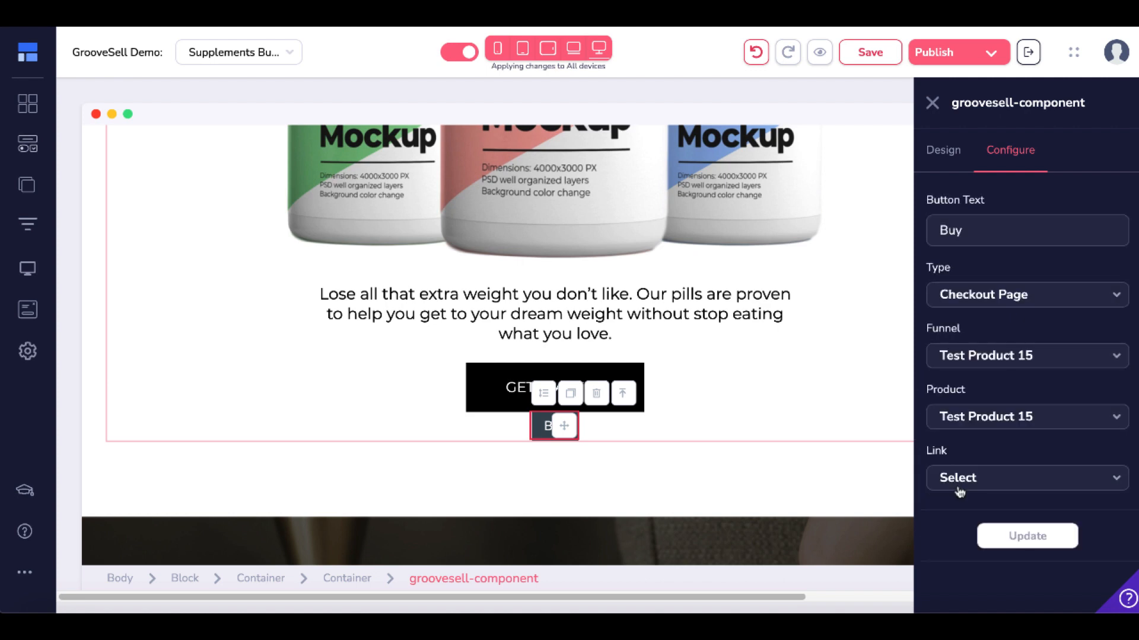
left_click(961, 484)
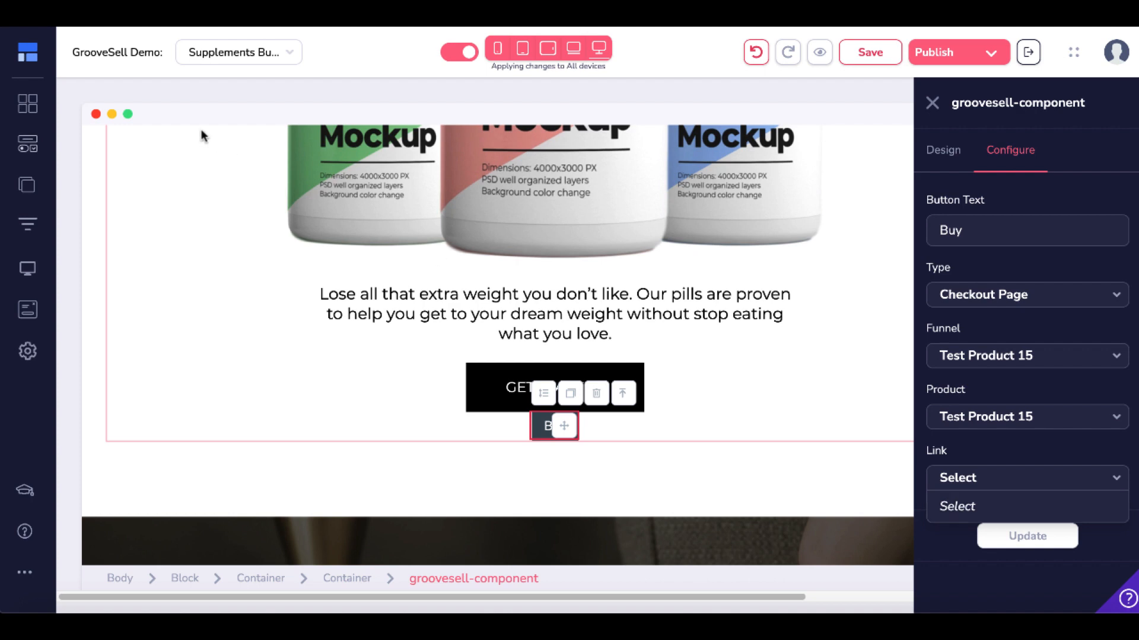
Switch to GrooveSell and open the Checkout Forms And Links page of the vendor tools.
left_click(33, 54)
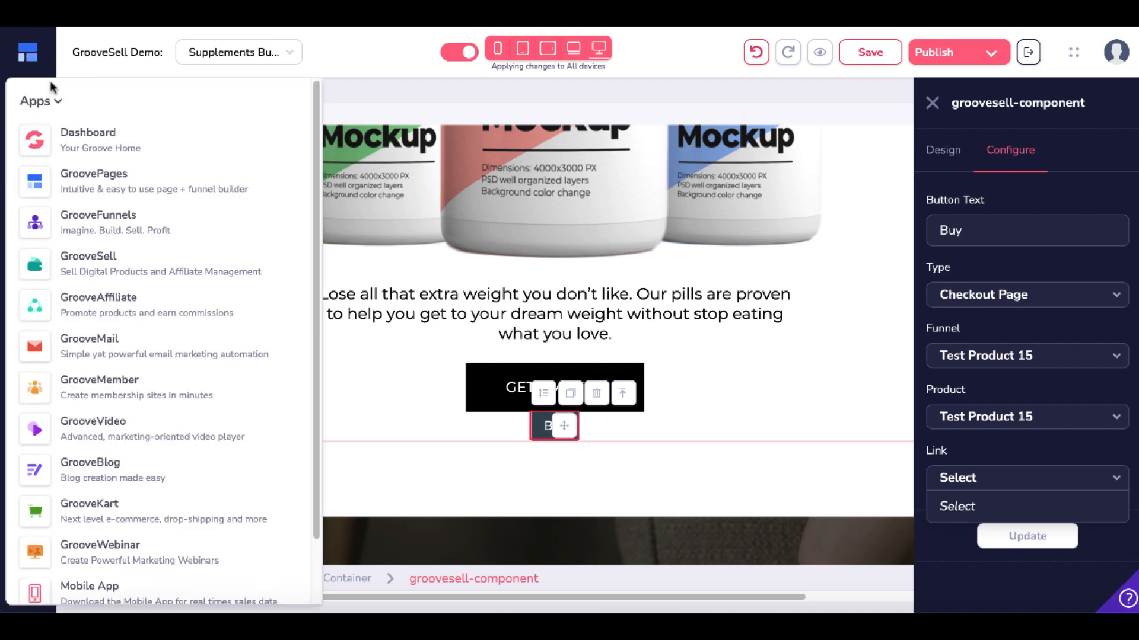
left_click(110, 265)
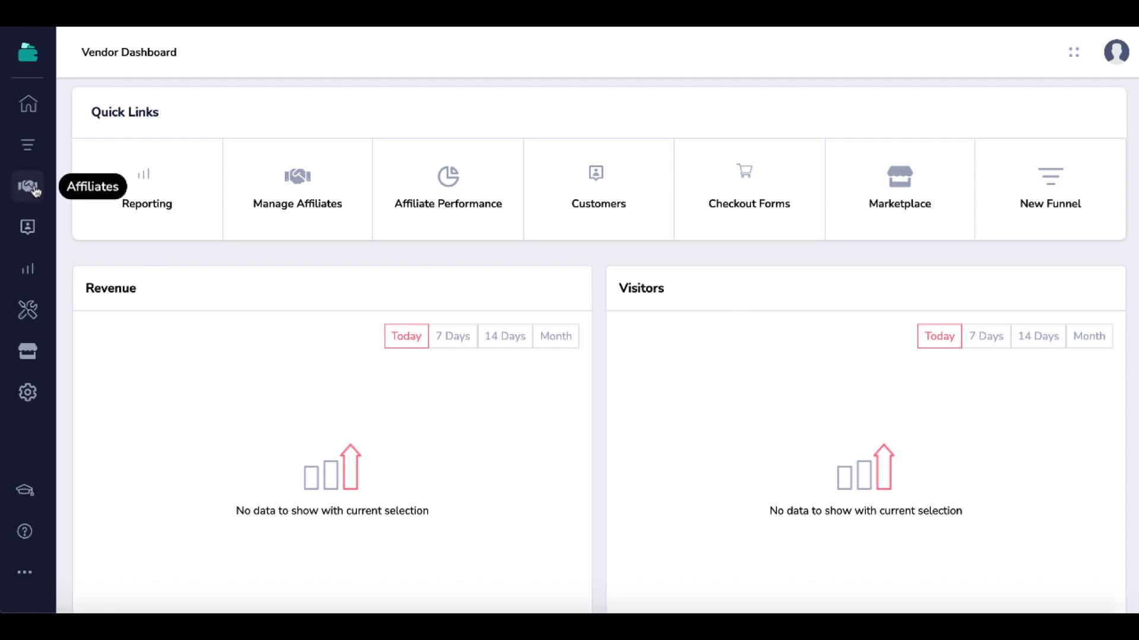
left_click(27, 309)
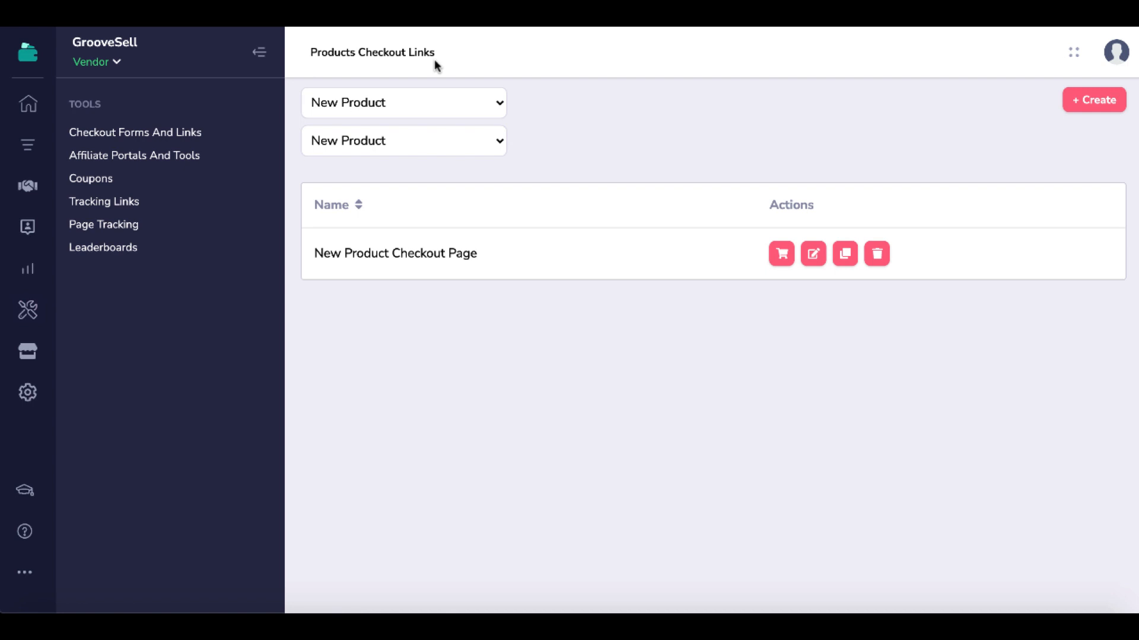
left_click(171, 137)
left_click_drag(308, 52, 434, 52)
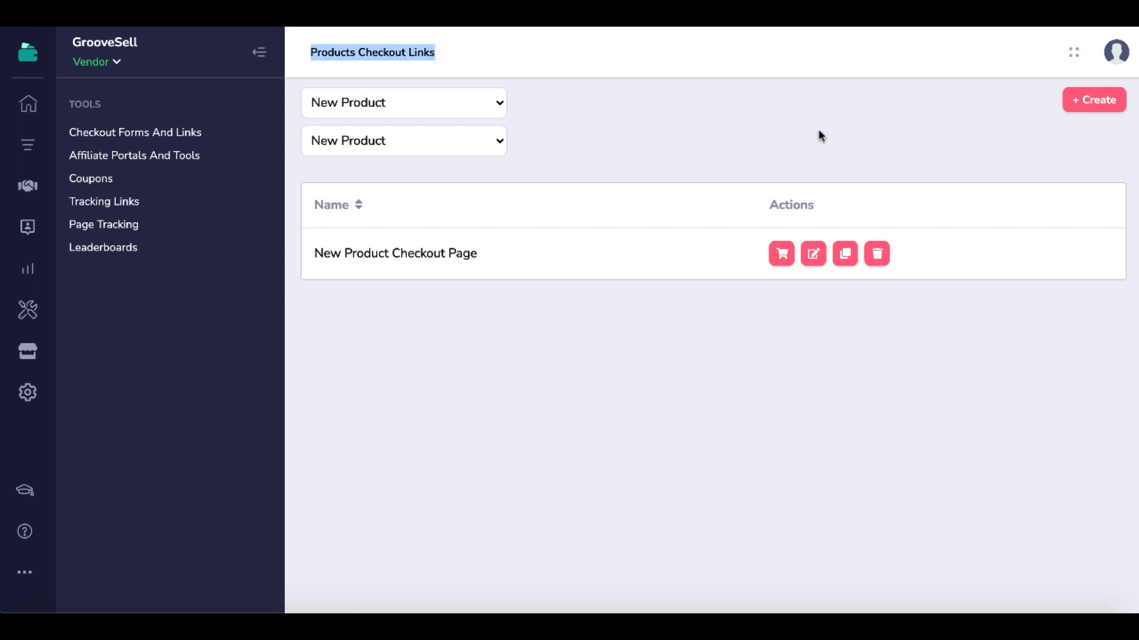
Create a checkout page named Test Product 15 without a specific affiliate and save its configuration.
left_click(1078, 112)
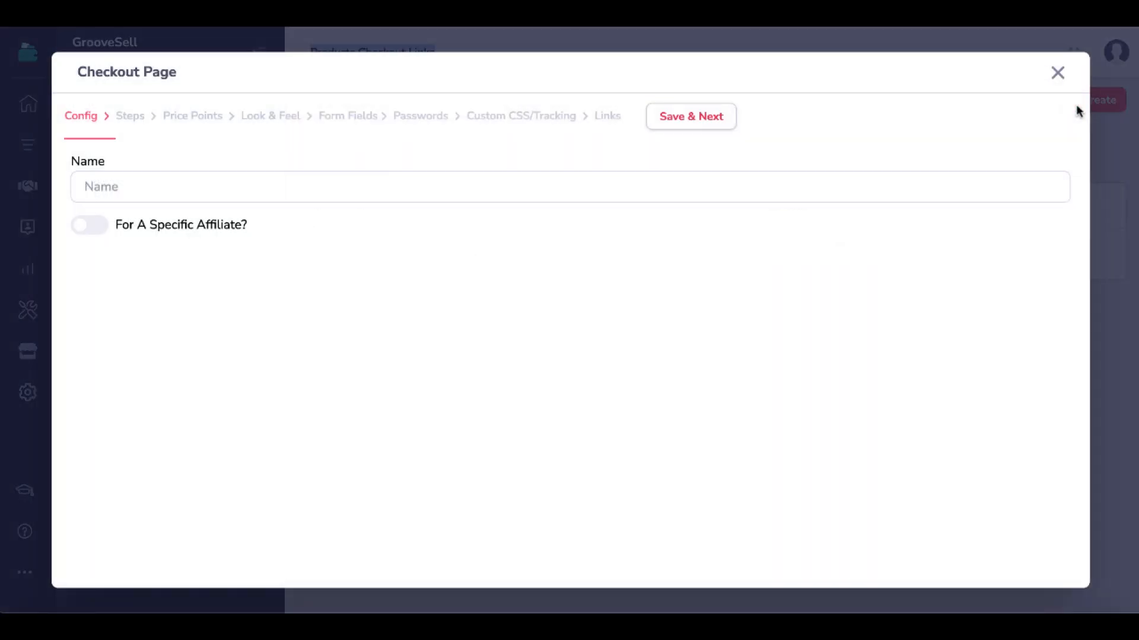
left_click(218, 188)
type("Test Product 15")
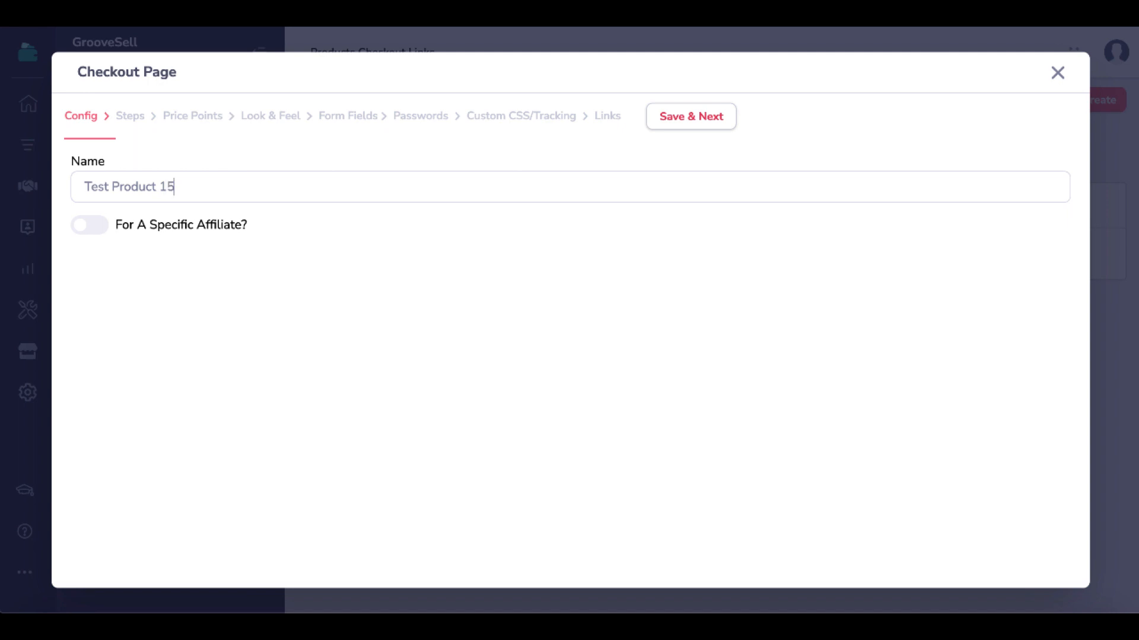
left_click(90, 227)
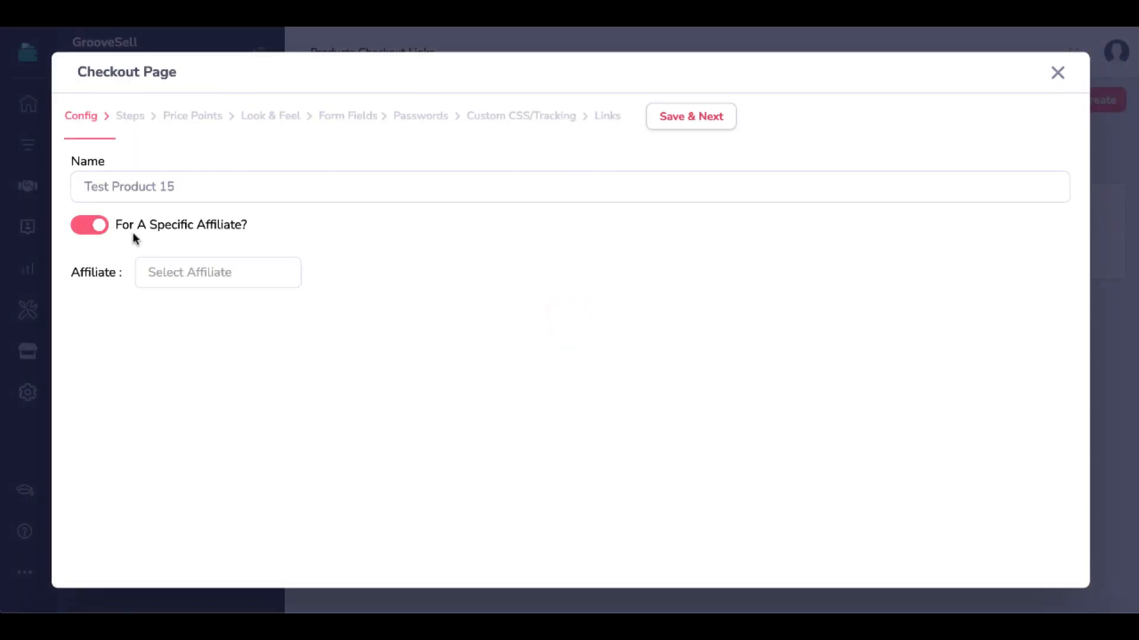
left_click(102, 228)
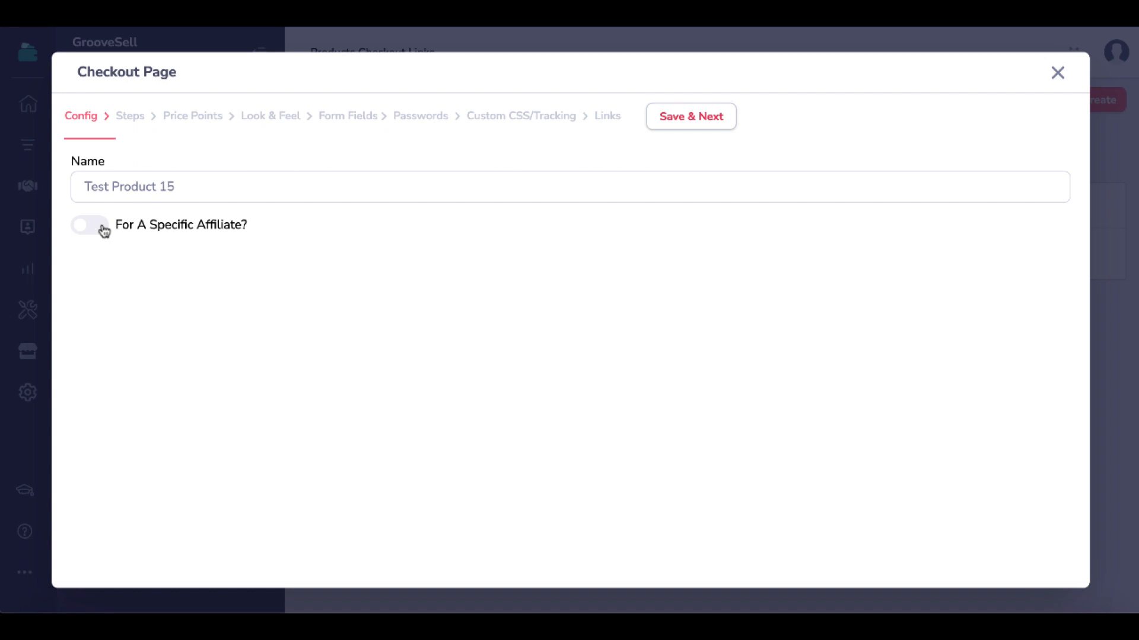
left_click(681, 118)
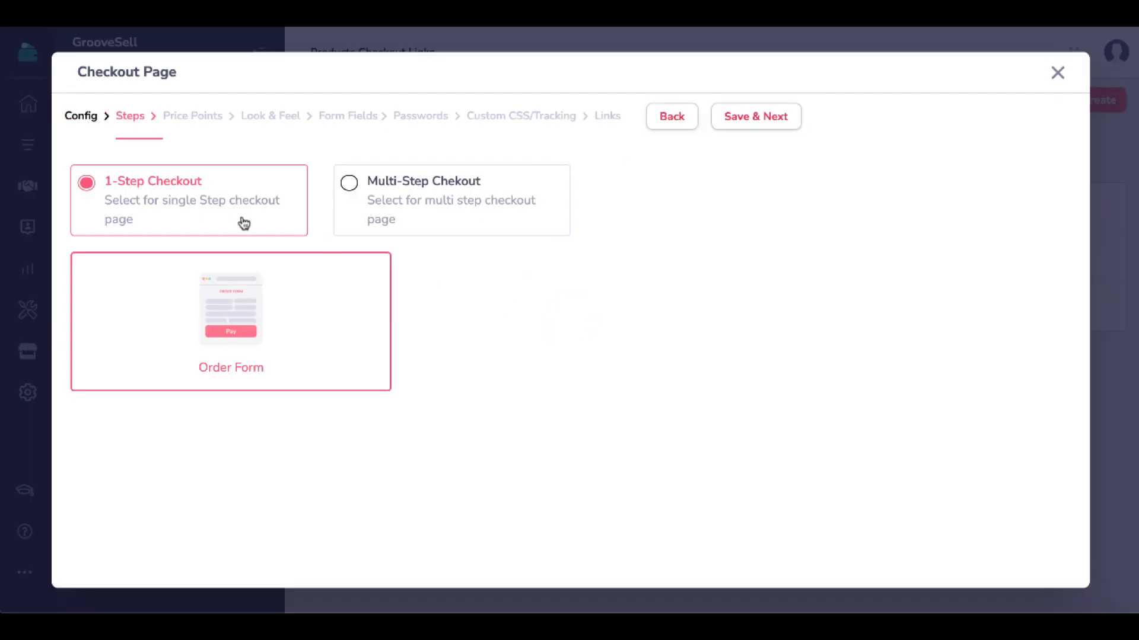
Look at the multi-step checkout with its advanced option, then choose 1-Step Checkout and save the choice.
left_click(363, 222)
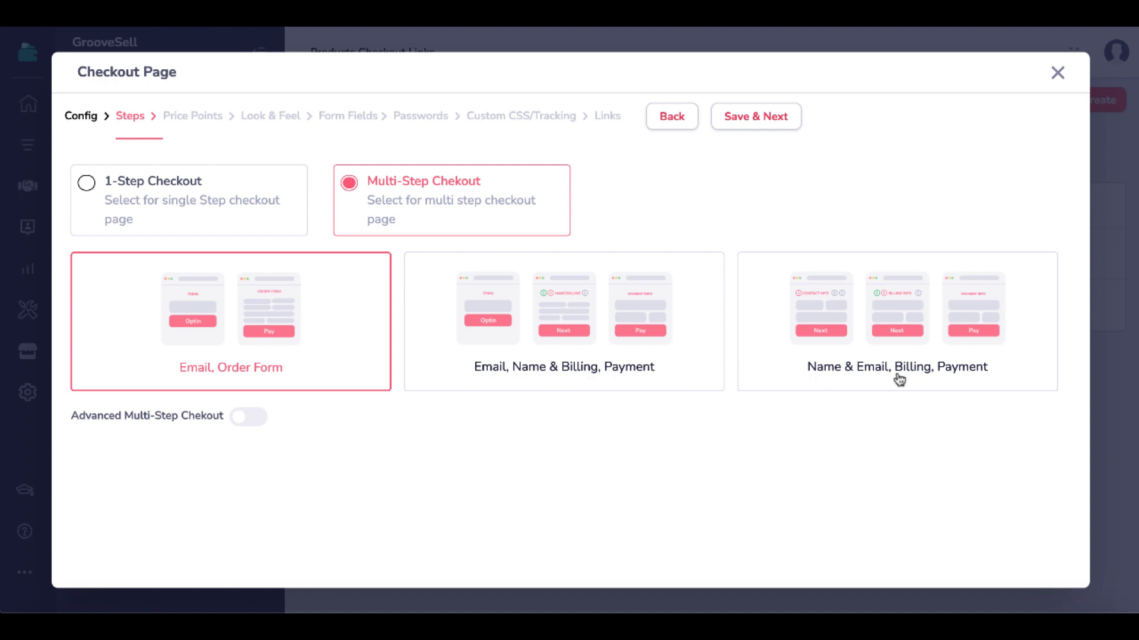
left_click(248, 419)
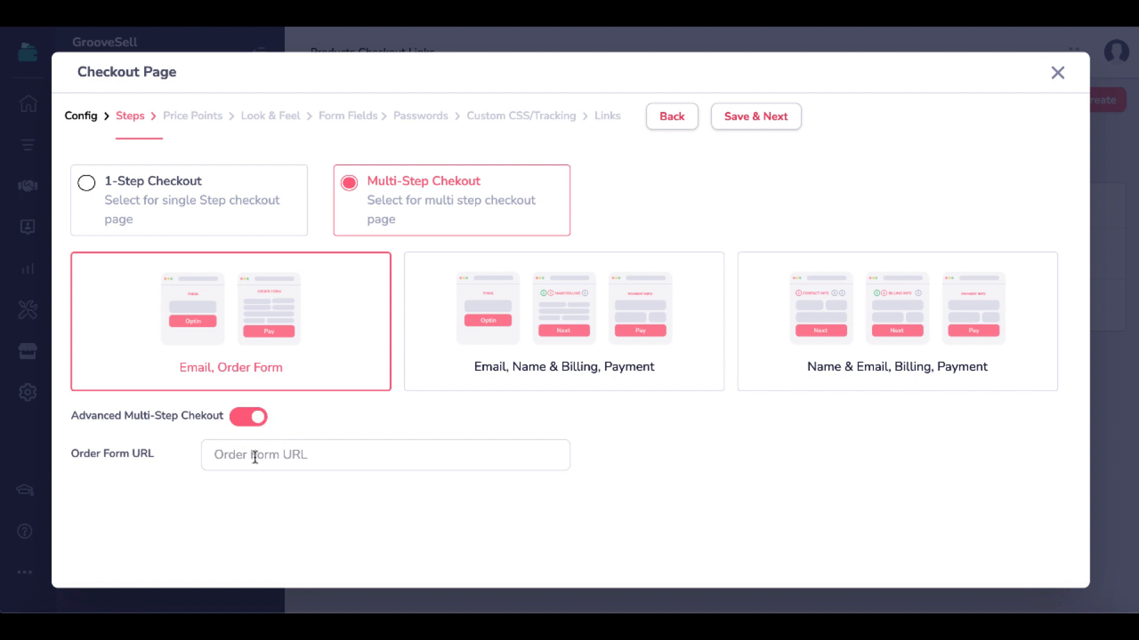
left_click(252, 418)
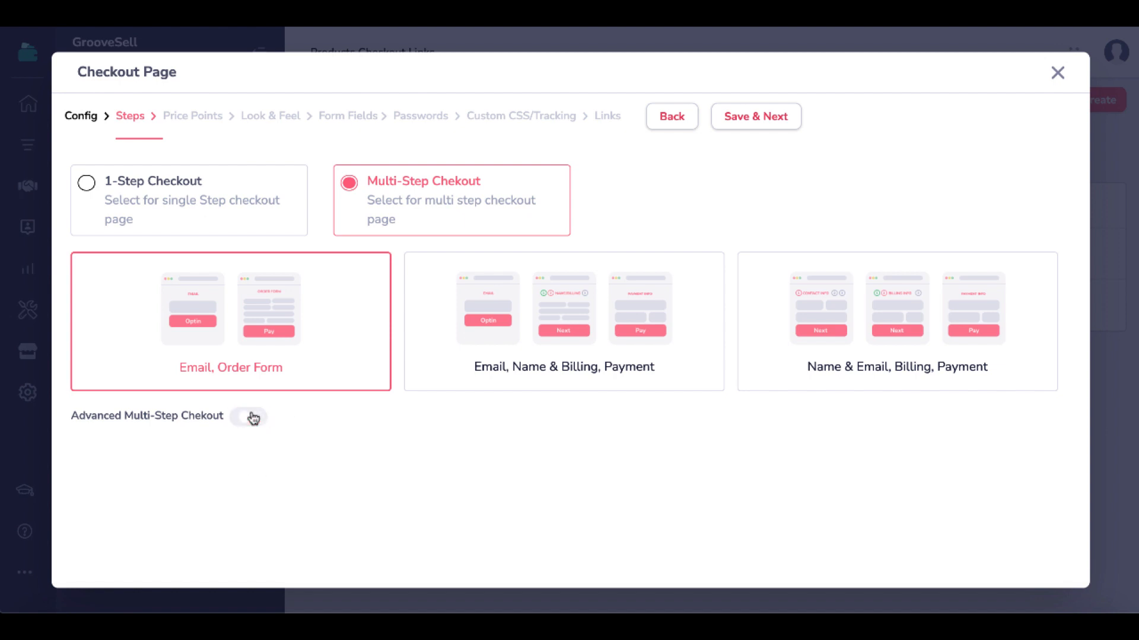
left_click(255, 205)
left_click(747, 110)
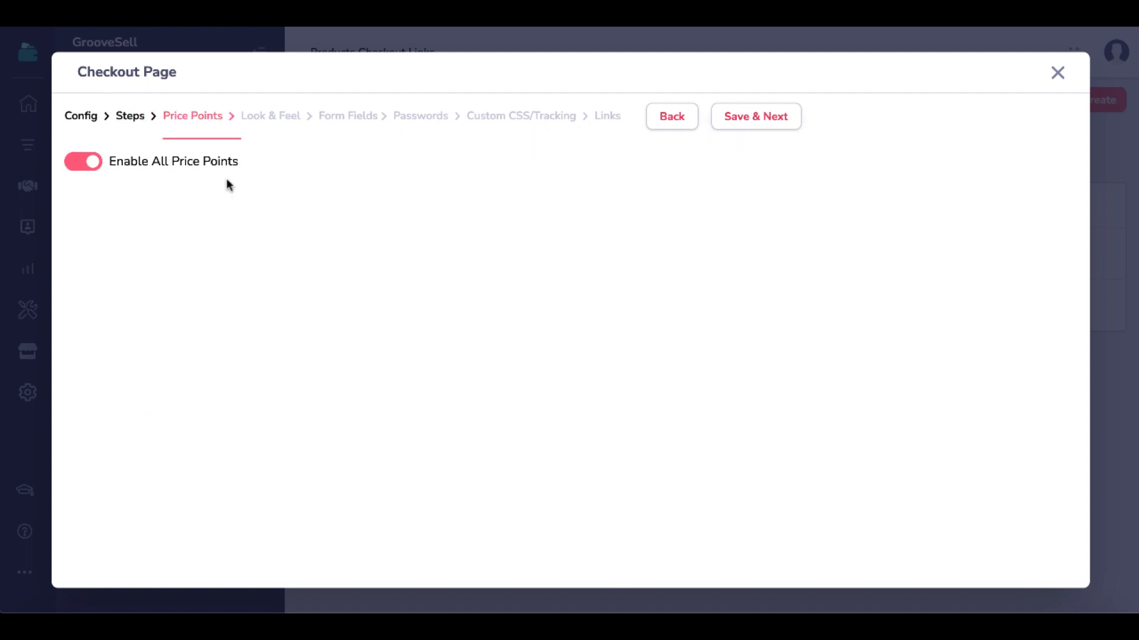
Try the individual price point switches, leave Enable All Price Points on, and save the price points.
left_click(89, 168)
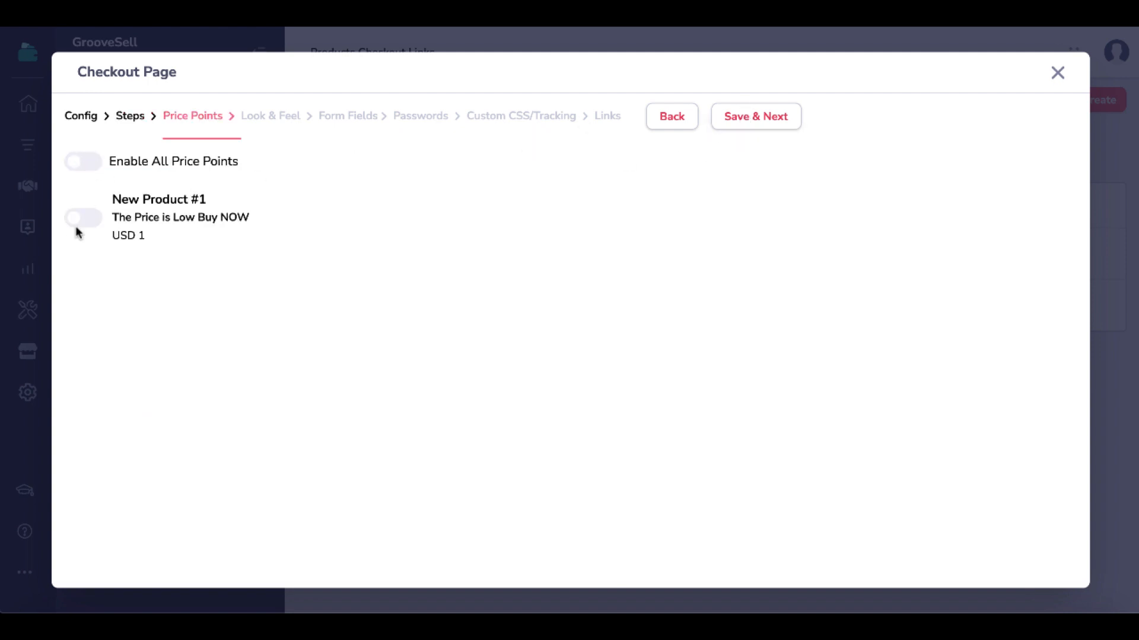
left_click(79, 224)
left_click(89, 169)
left_click(77, 218)
left_click(92, 165)
left_click(91, 165)
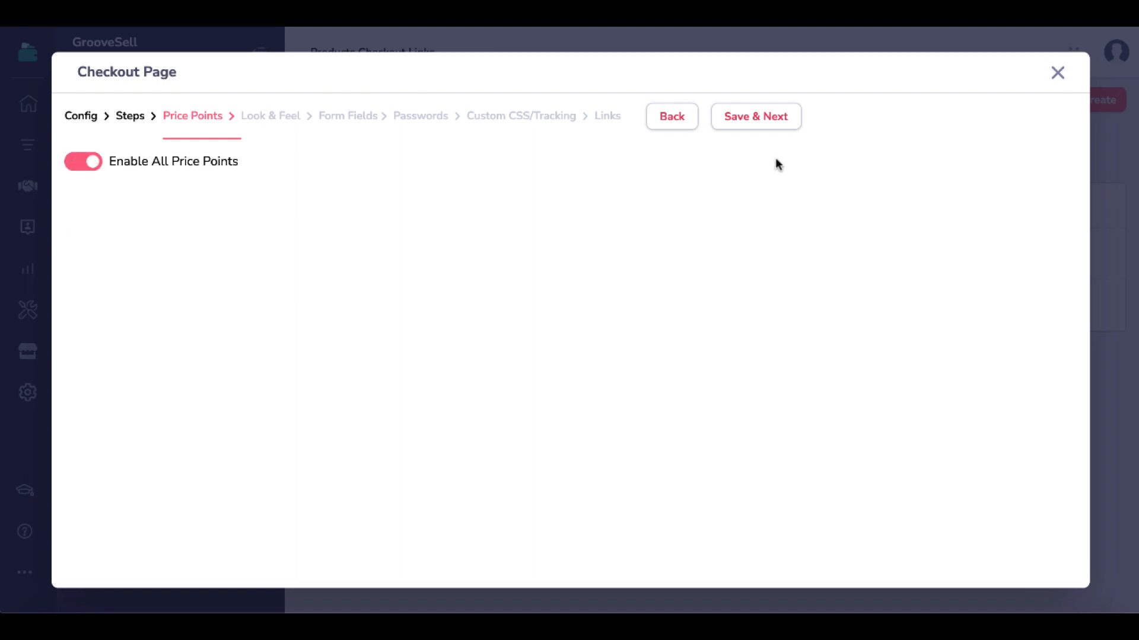
left_click(736, 117)
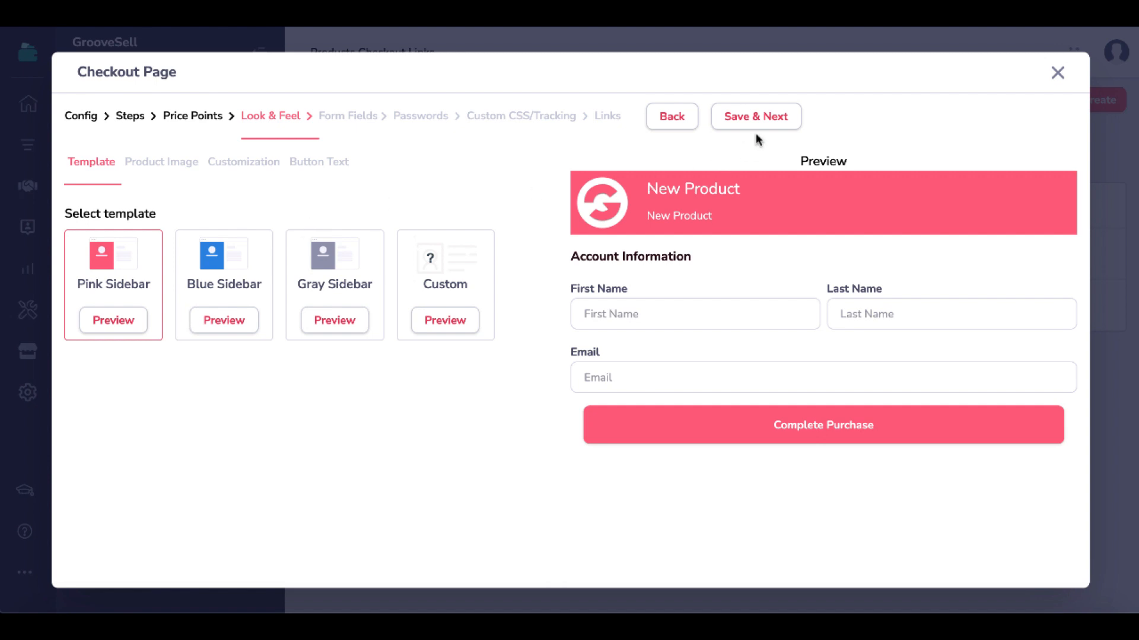
Save the Pink Sidebar template and default form fields, leave username and password collection off, and finish without custom tracking scripts.
left_click(770, 116)
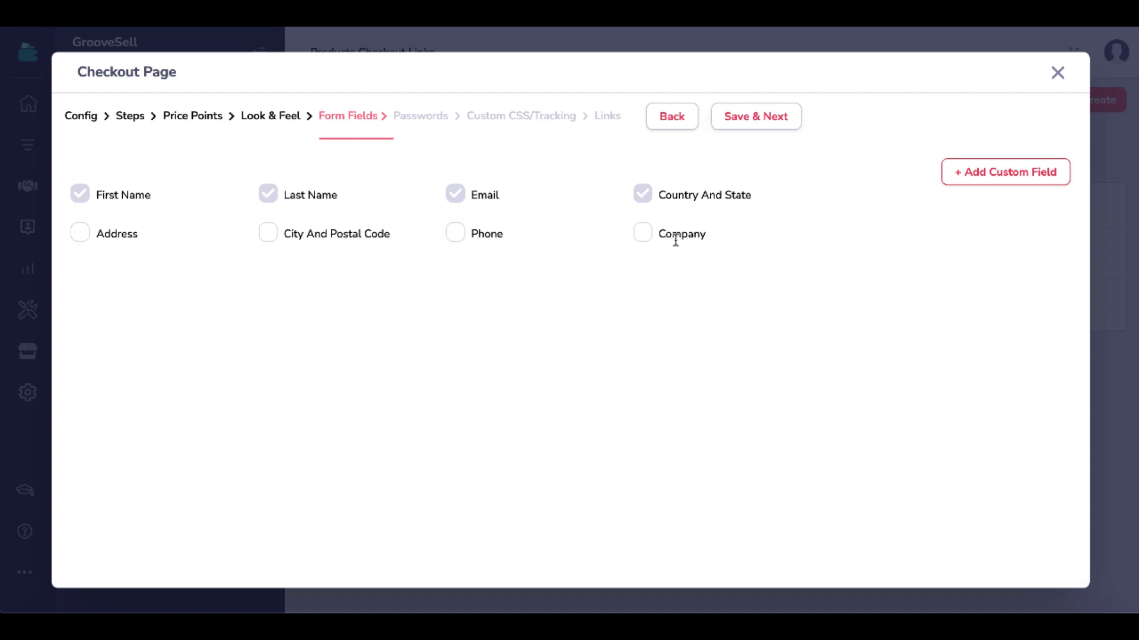
left_click(754, 118)
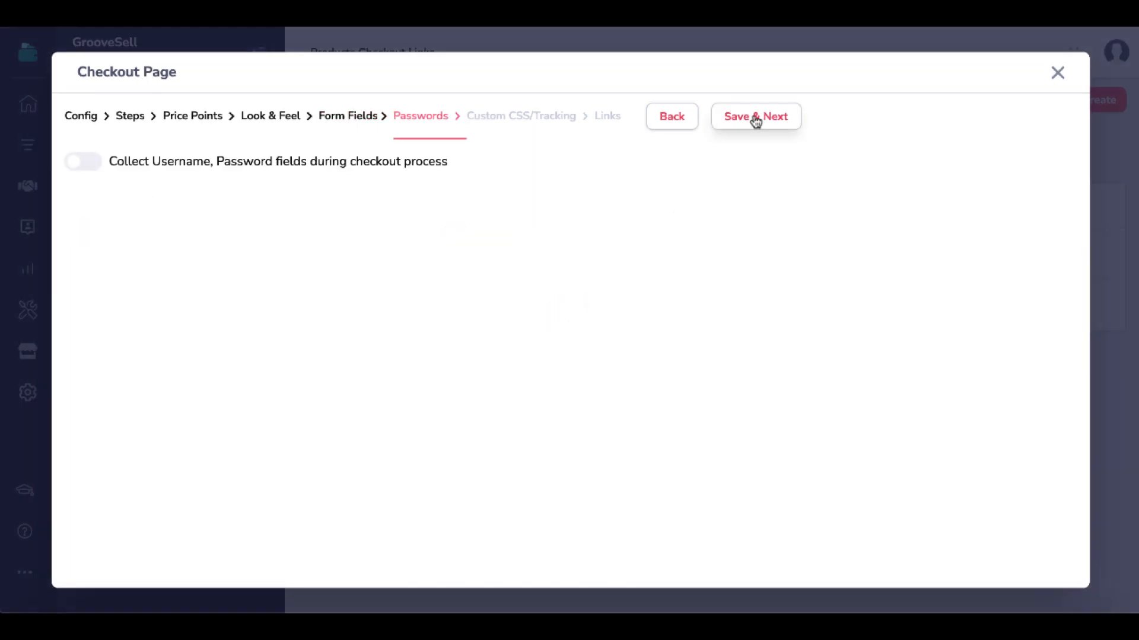
left_click(84, 162)
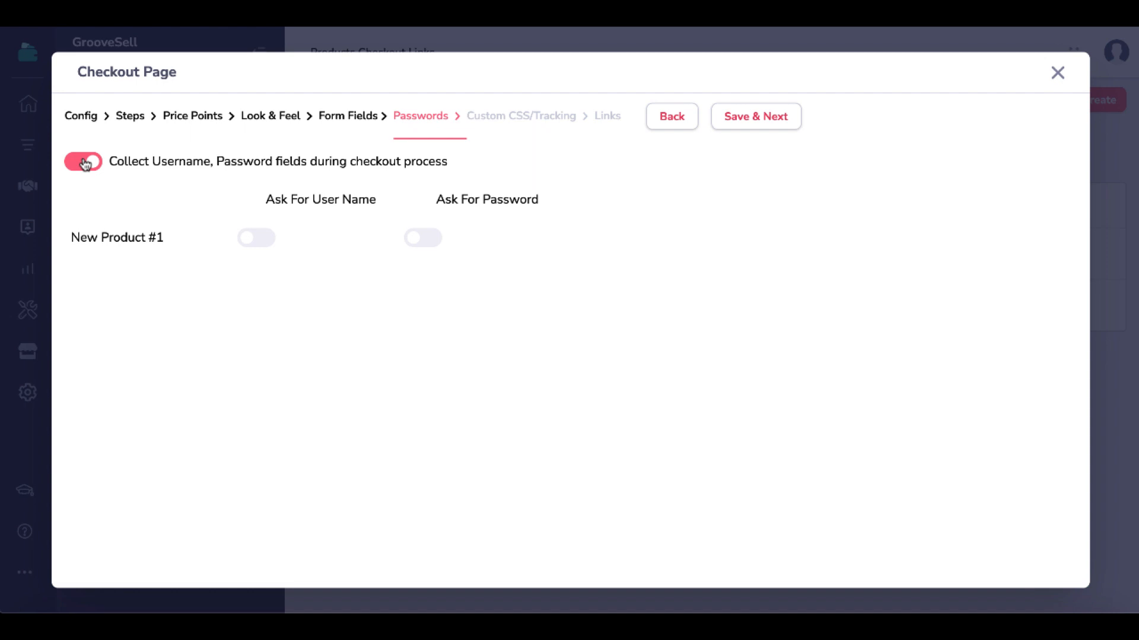
left_click(83, 162)
left_click(752, 122)
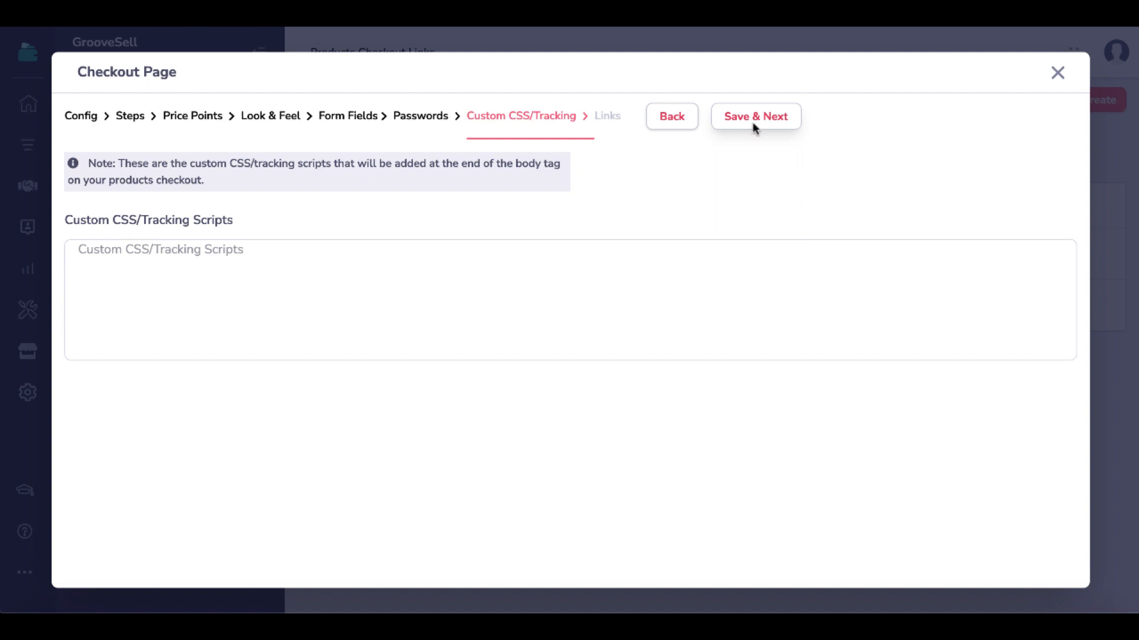
left_click(752, 123)
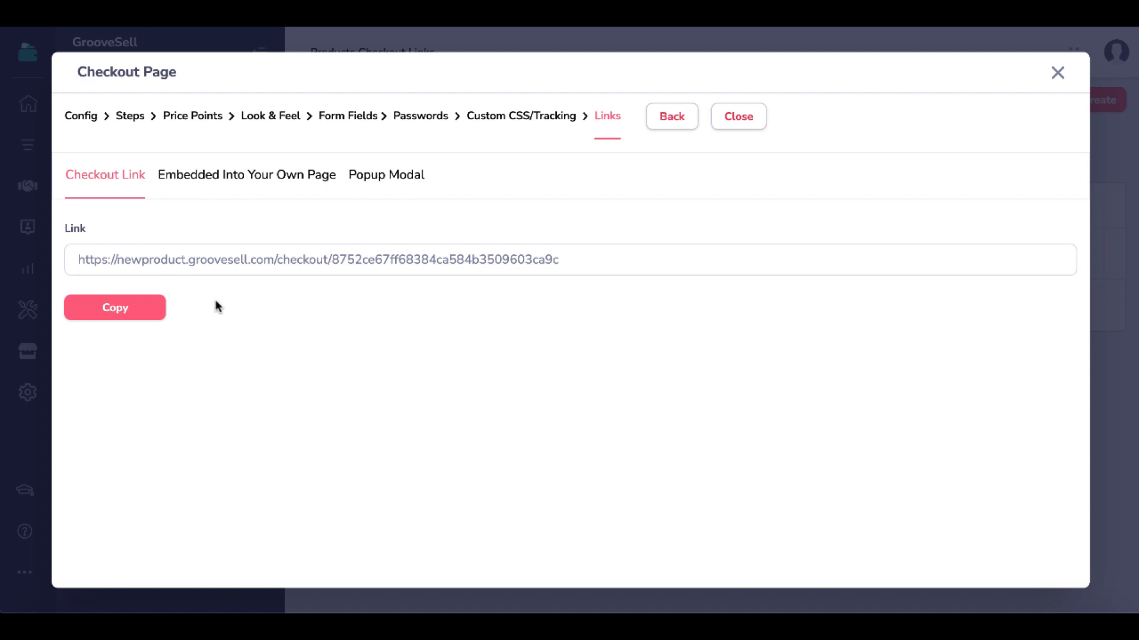
Review the new checkout page's direct link, embed code and popup option, and reopen its configuration for a look.
left_click_drag(78, 259, 333, 255)
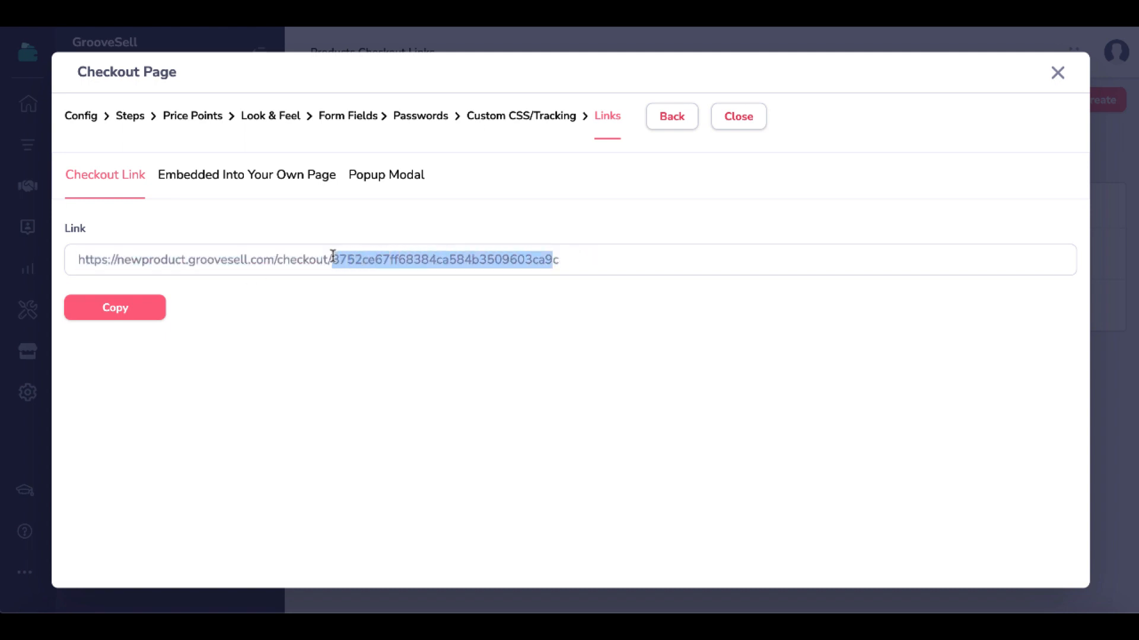
left_click(239, 182)
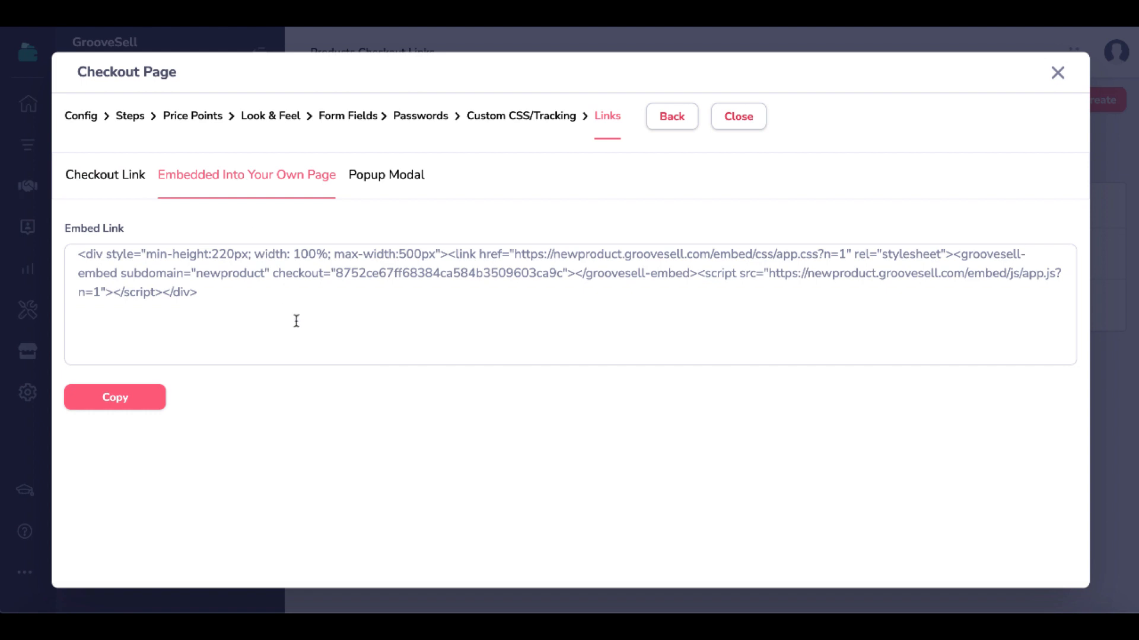
left_click(394, 179)
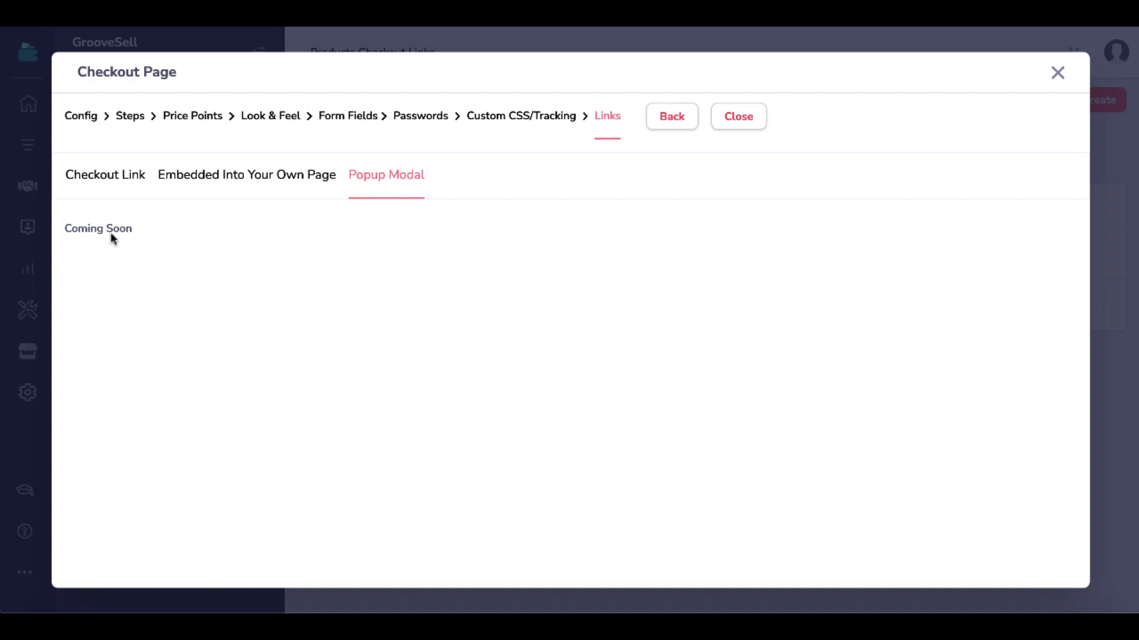
left_click(735, 117)
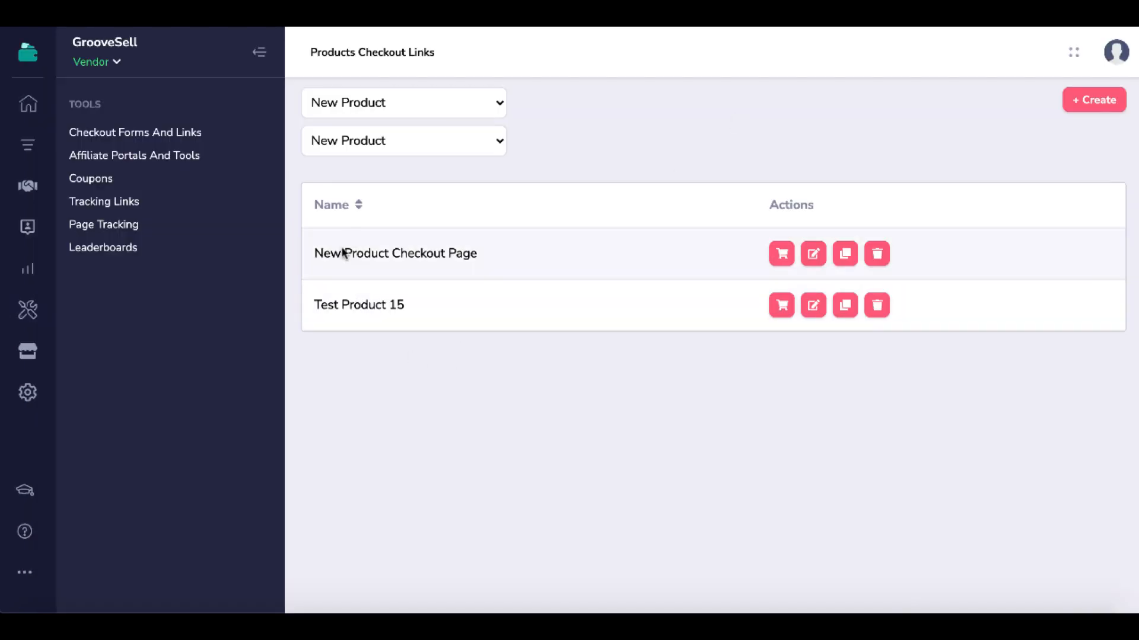
left_click(813, 306)
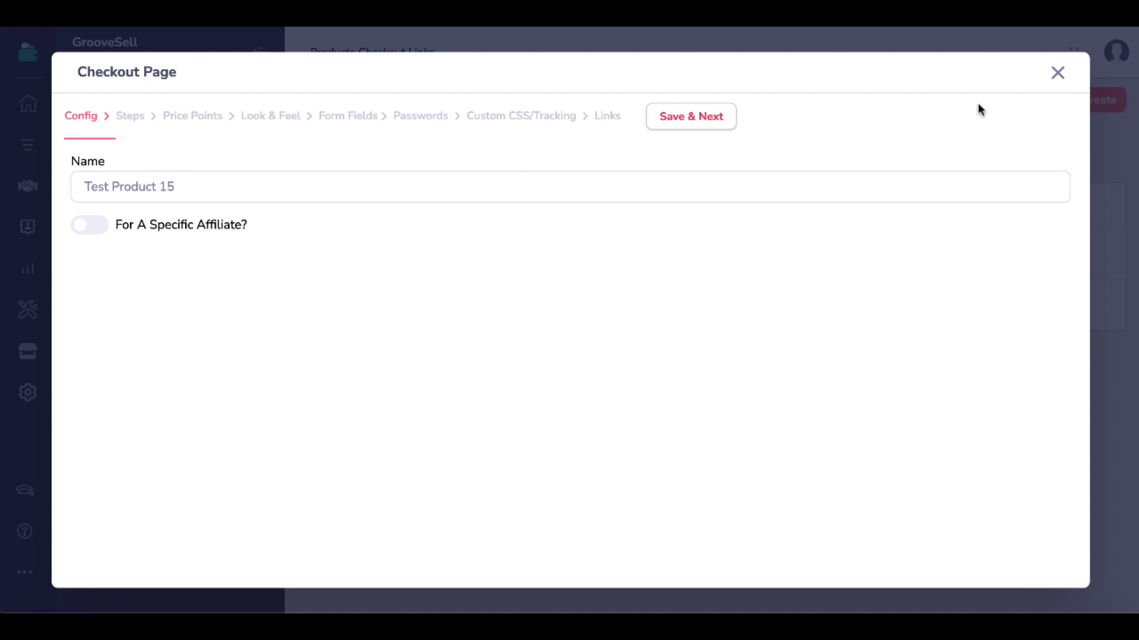
left_click(1057, 73)
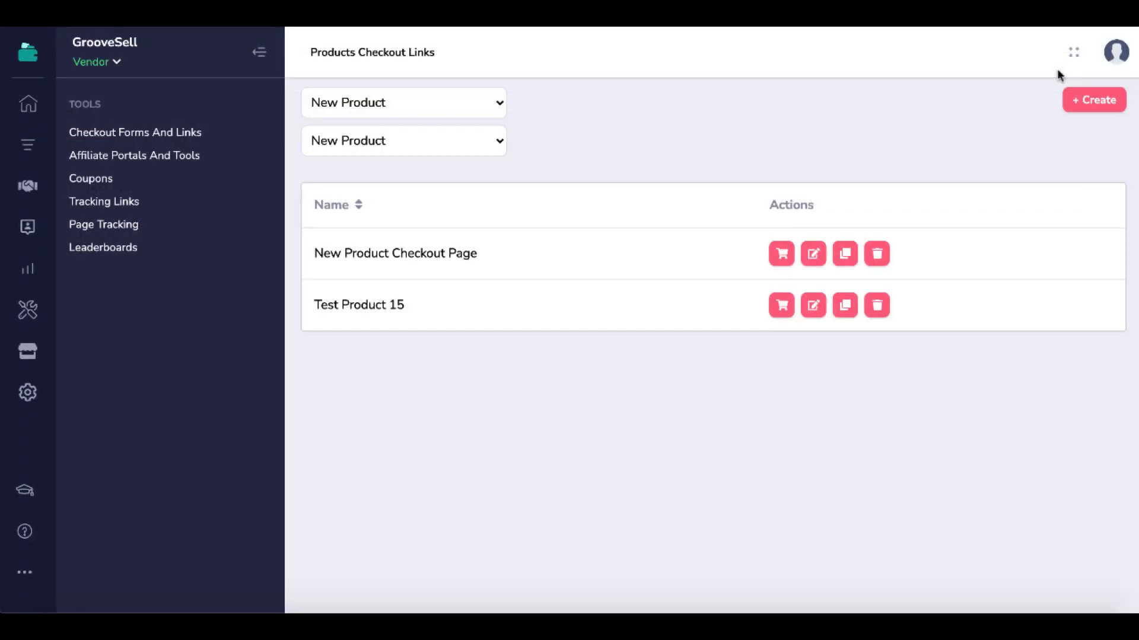
Clone the Test Product 15 checkout page and delete the clone.
left_click(847, 305)
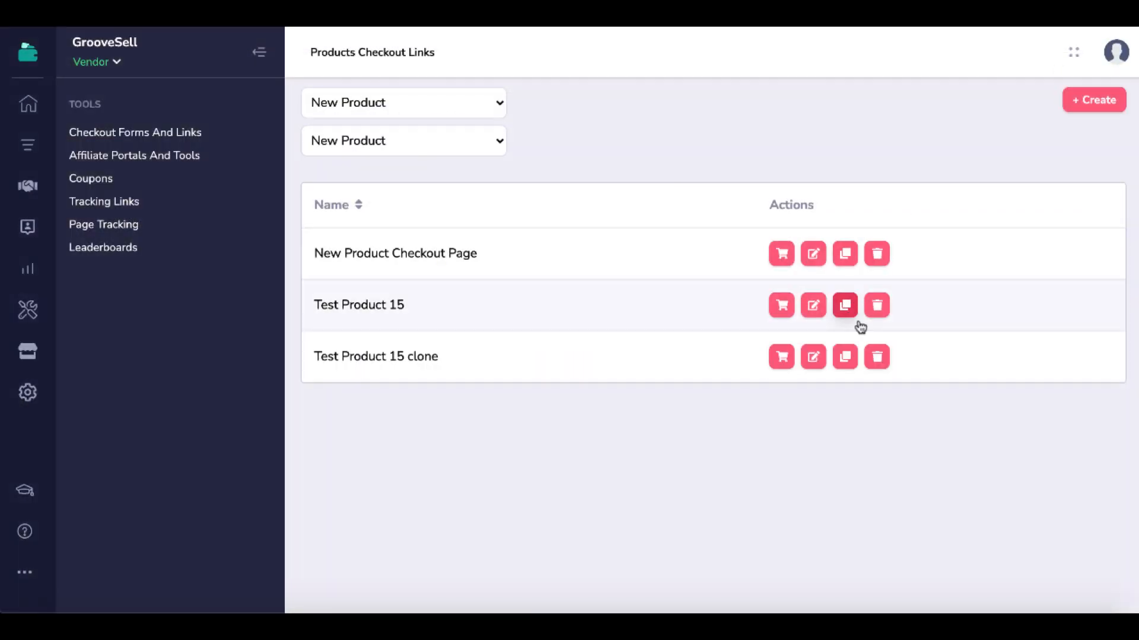
left_click(878, 360)
left_click(557, 432)
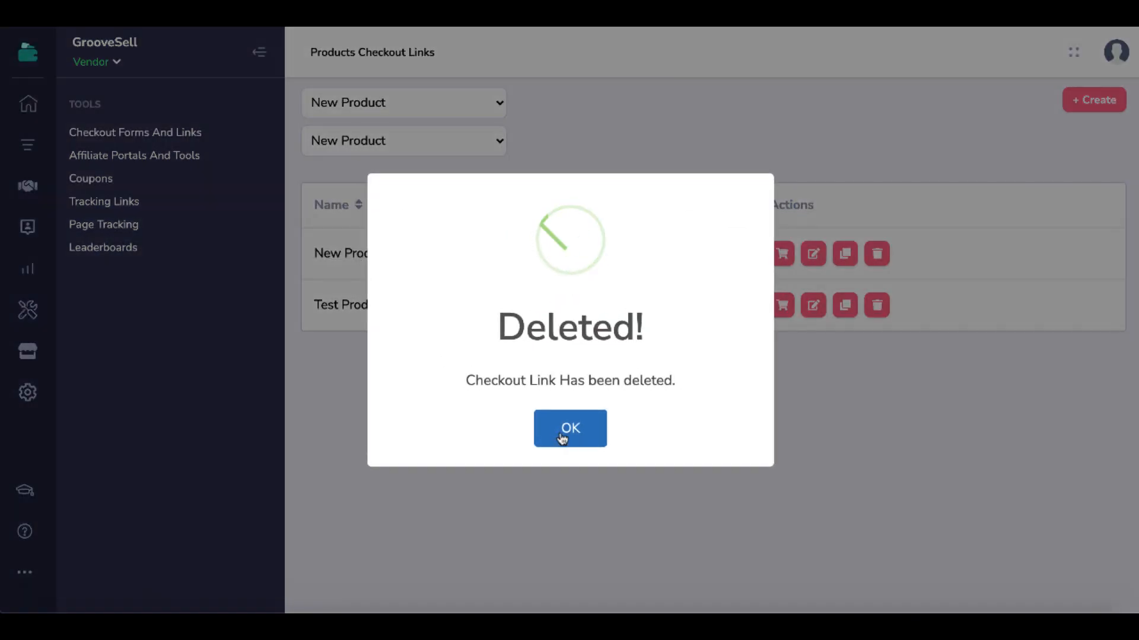
left_click(573, 430)
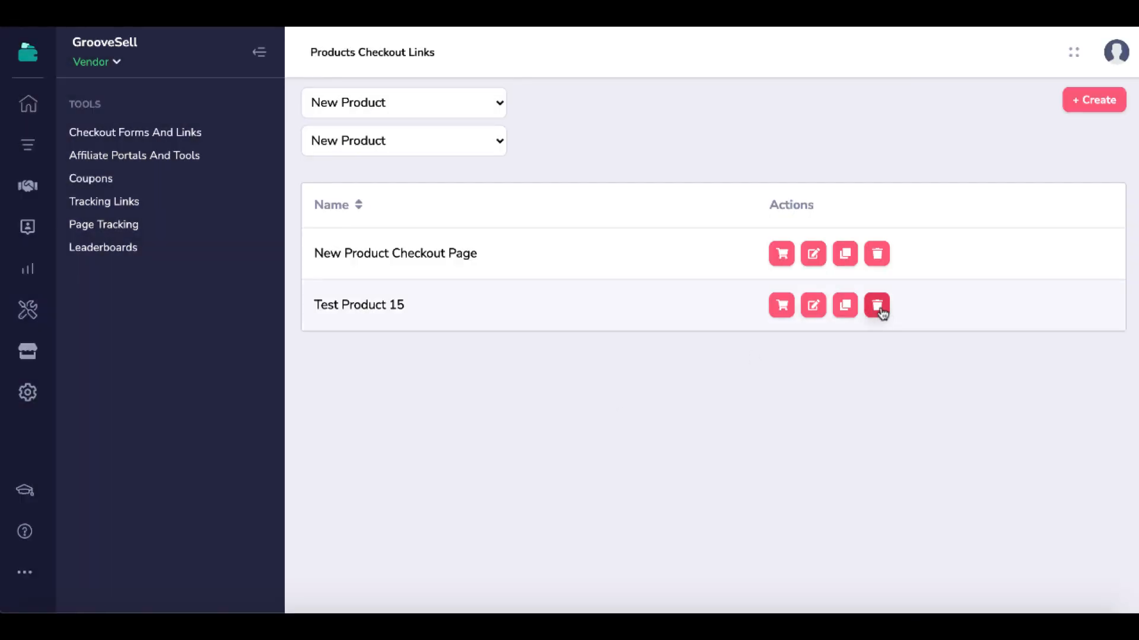
Check the checkout link and embed code of Test Product 15 from the list of checkout pages.
left_click(781, 307)
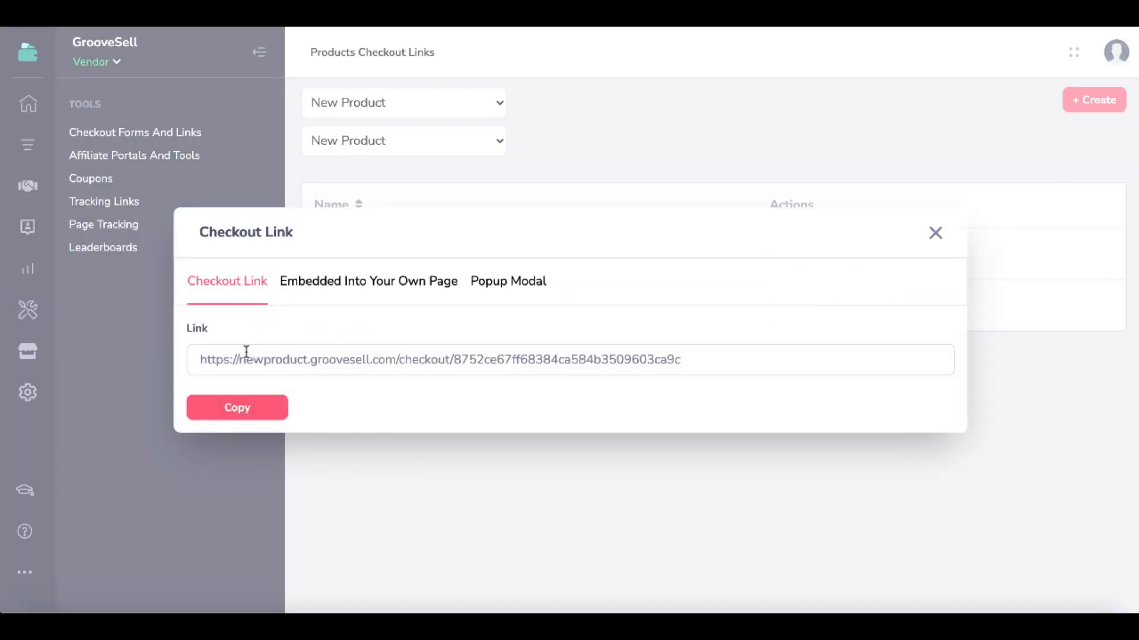
left_click(365, 283)
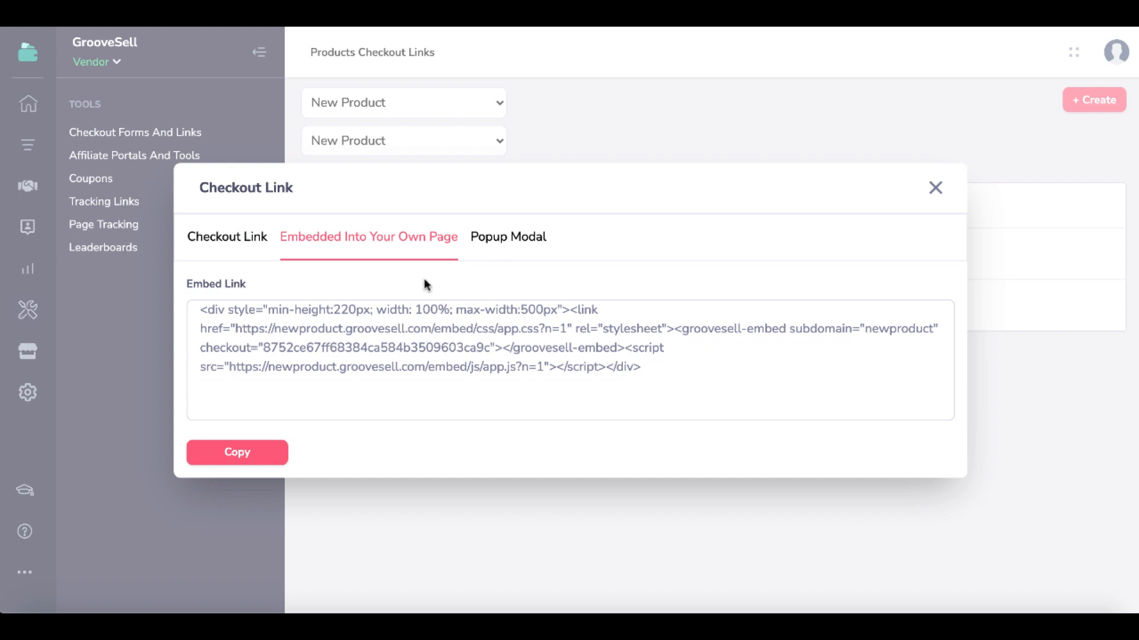
left_click(934, 186)
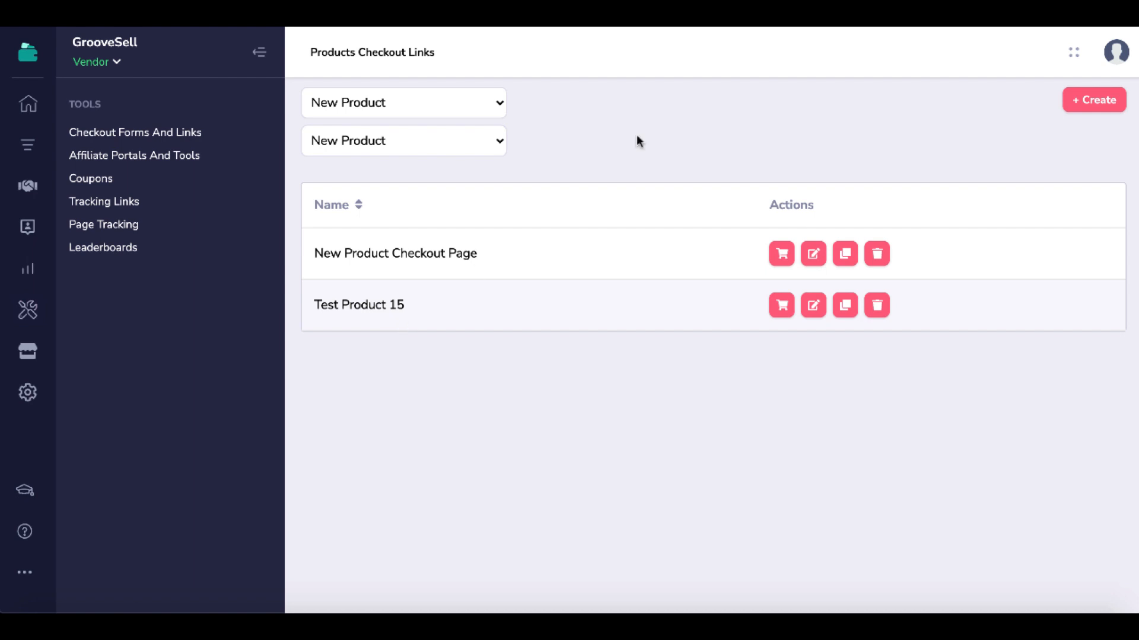
Switch to GroovePages, open the GrooveSell Demo site in the editor and go to its Supplements Button page.
left_click(27, 60)
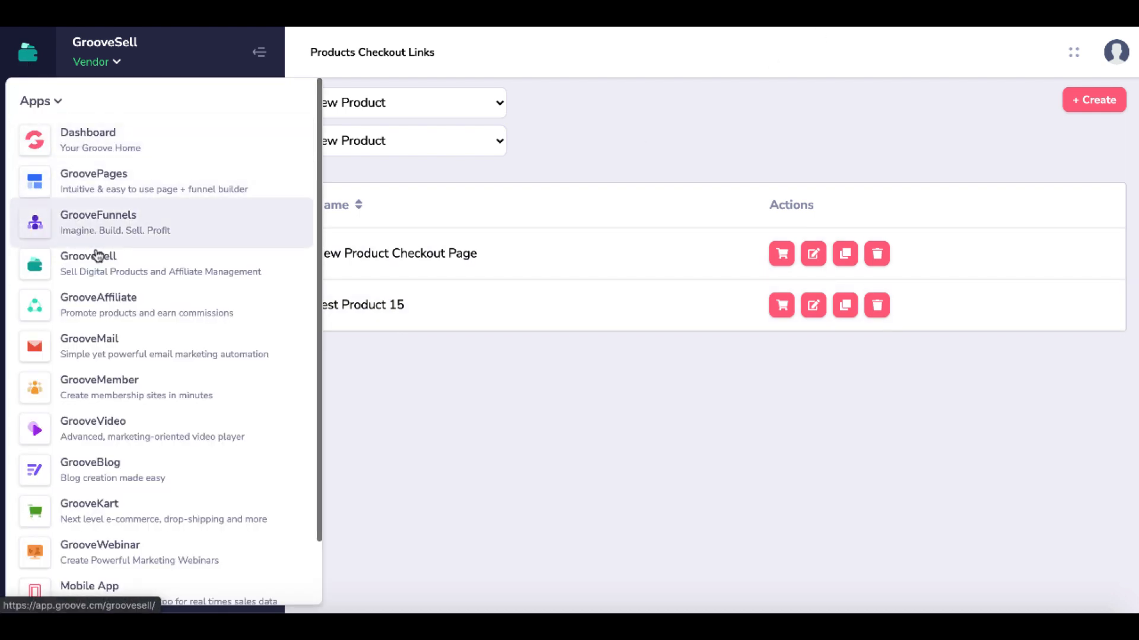
left_click(105, 186)
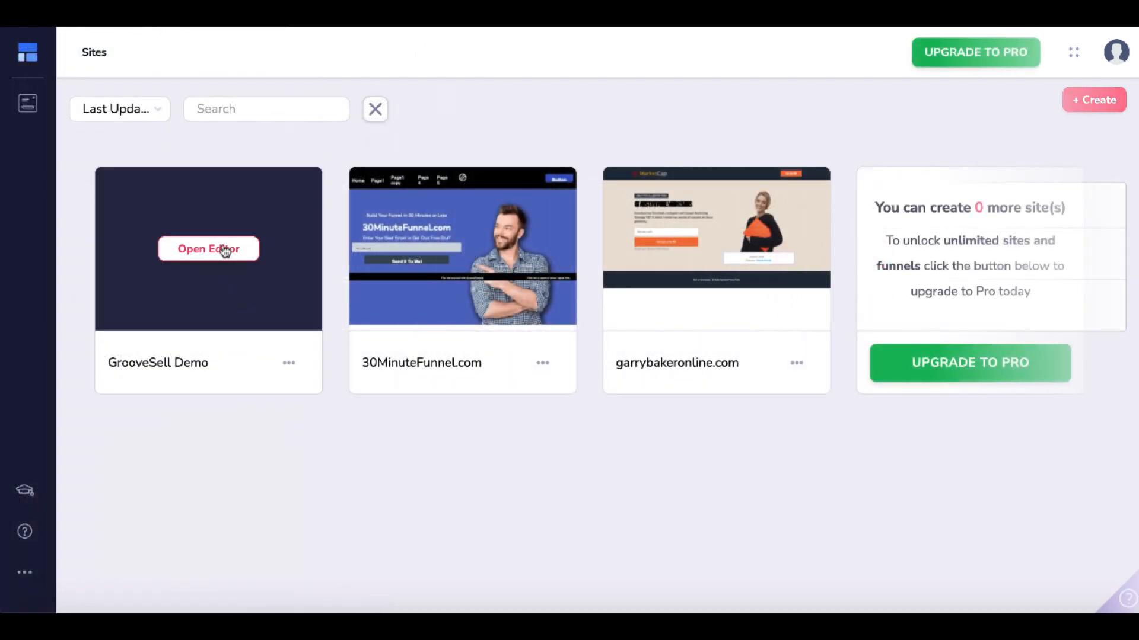
left_click(226, 248)
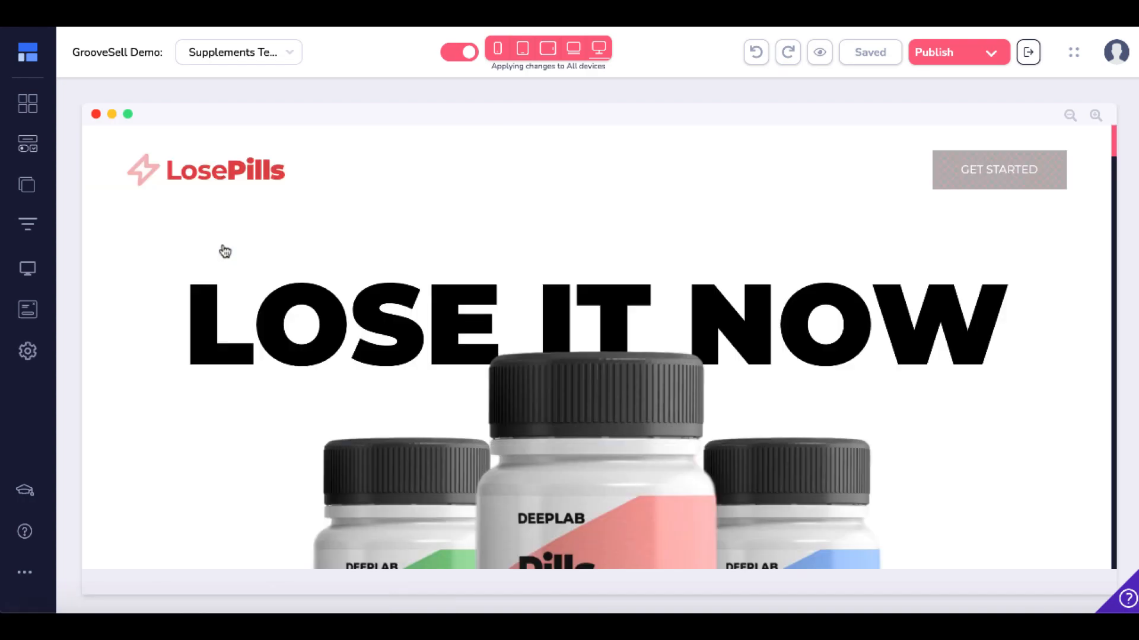
left_click(33, 184)
left_click(184, 210)
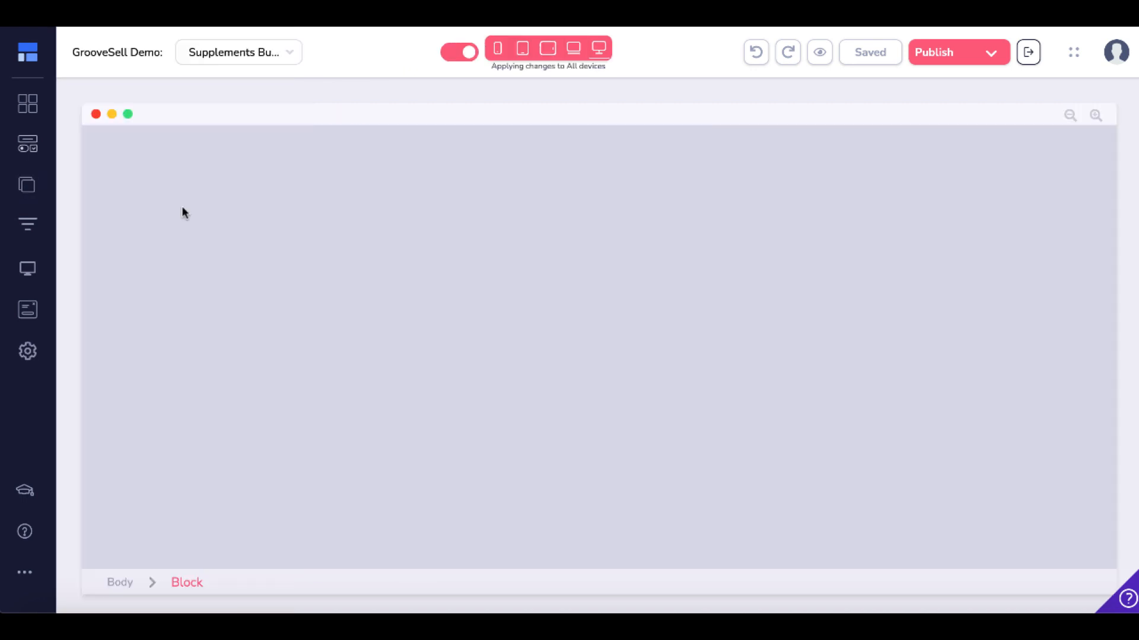
Add a Groovesell element directly below the GET STARTED button under the pill bottles.
scroll(176, 285, "down", 5)
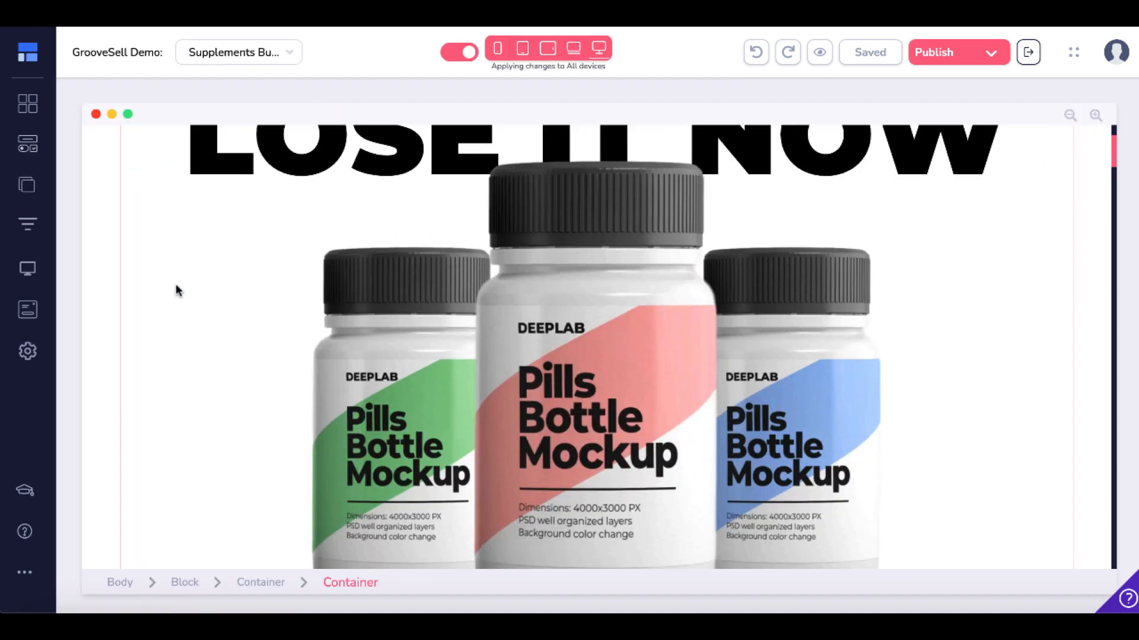
scroll(175, 290, "down", 3)
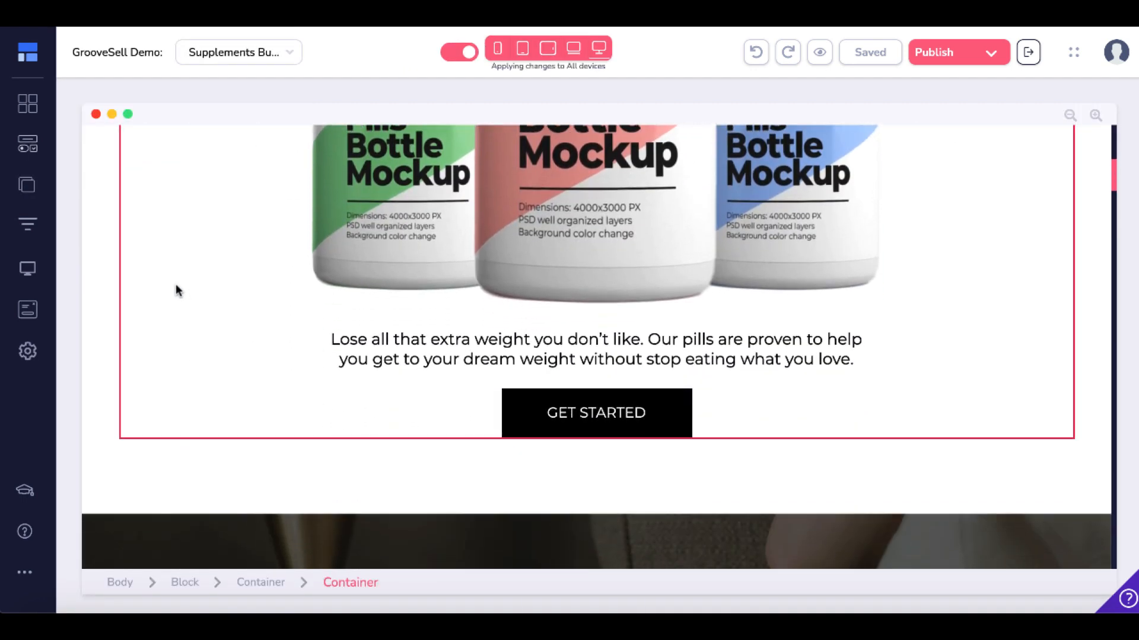
left_click(27, 145)
scroll(131, 318, "down", 15)
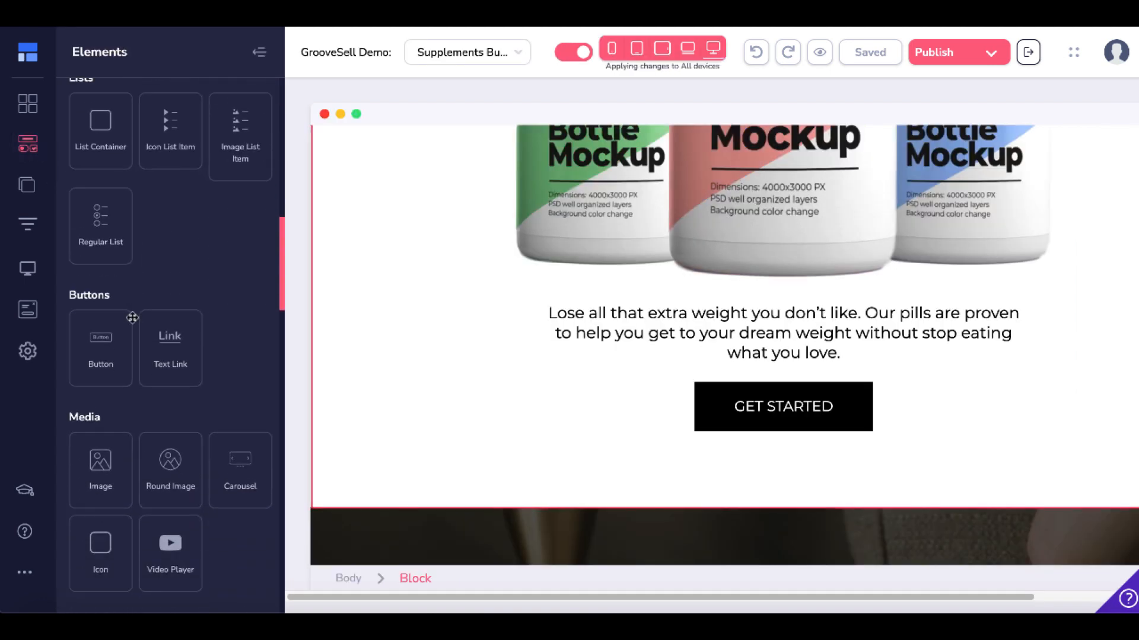
scroll(131, 318, "down", 5)
left_click_drag(170, 332, 704, 444)
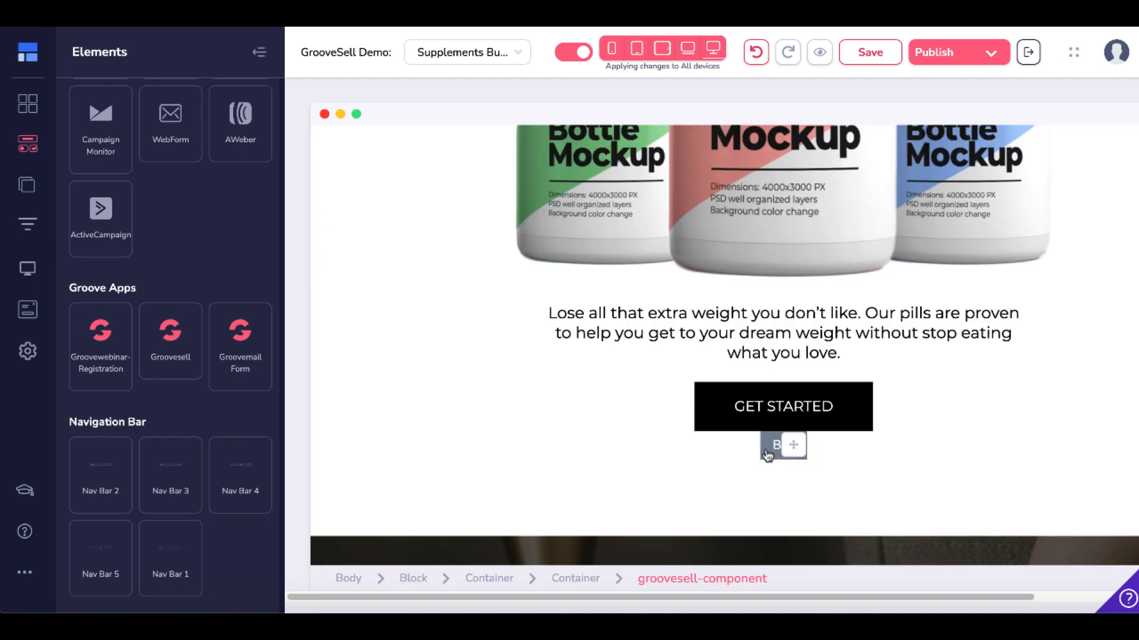
Configure the Buy button as a Checkout Page type with Test Product 15 as its funnel, product and link, and update it.
left_click(771, 446)
left_click(1014, 155)
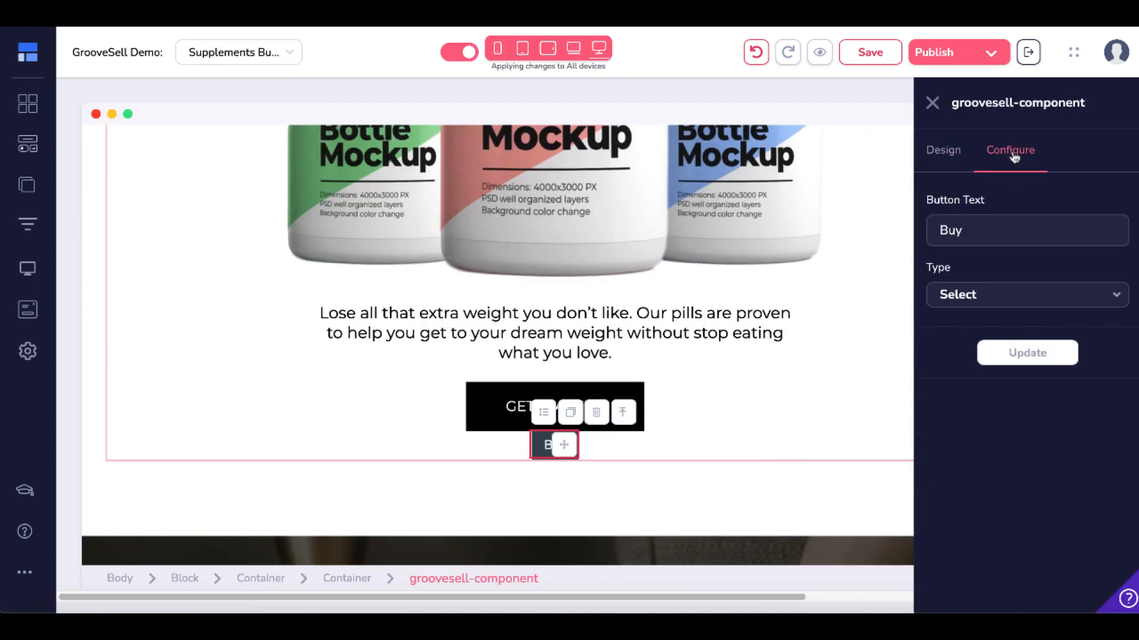
left_click(955, 294)
left_click(955, 355)
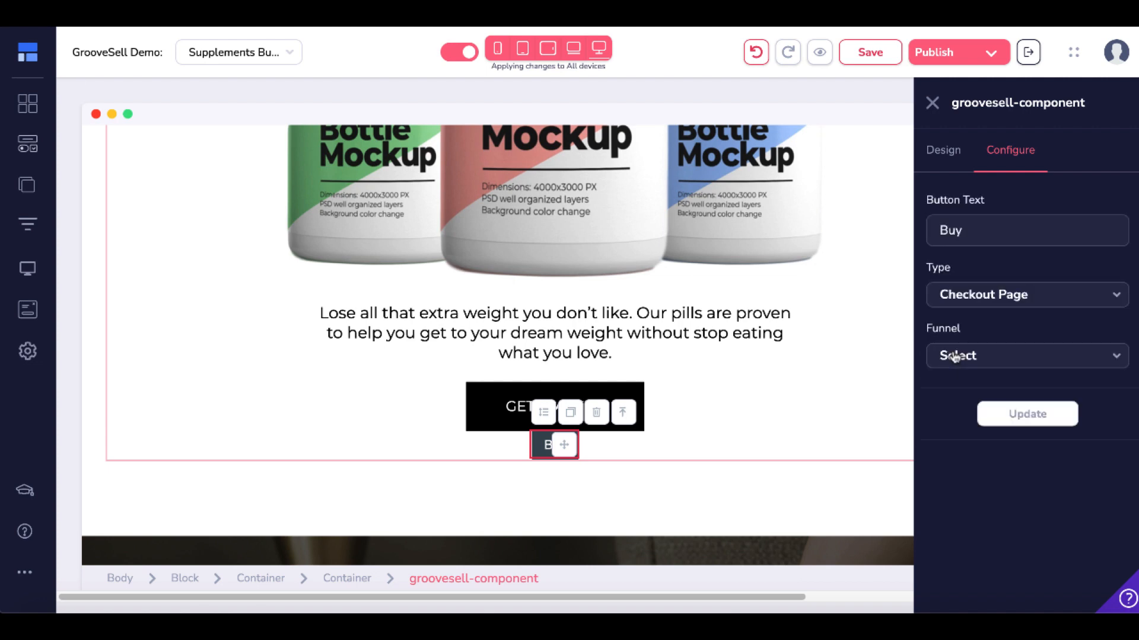
left_click(950, 356)
left_click(951, 478)
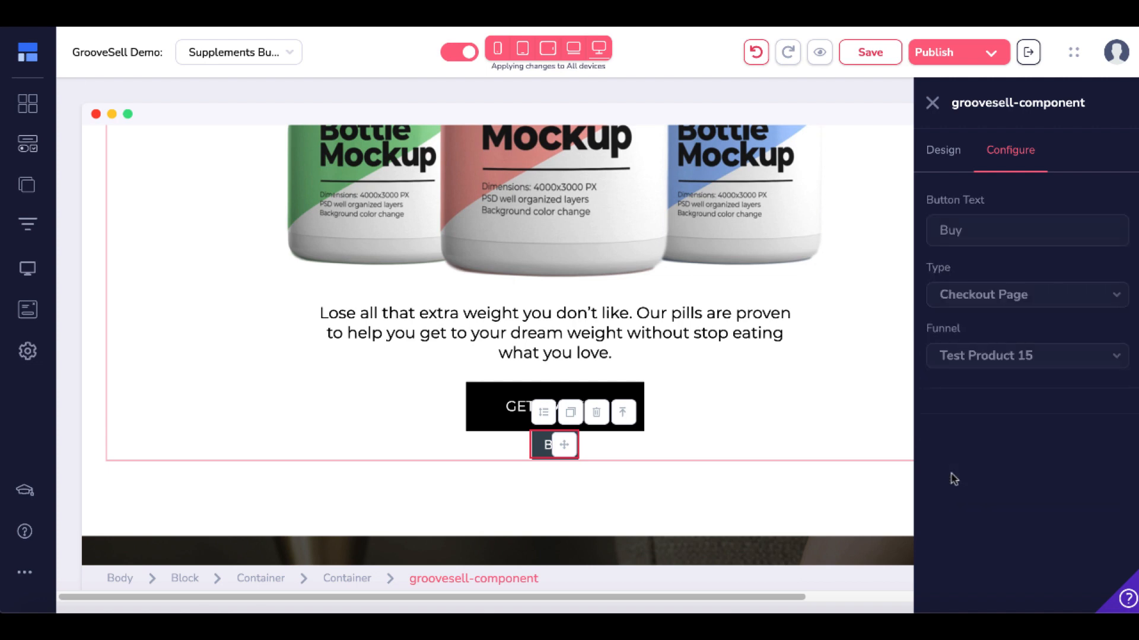
left_click(961, 424)
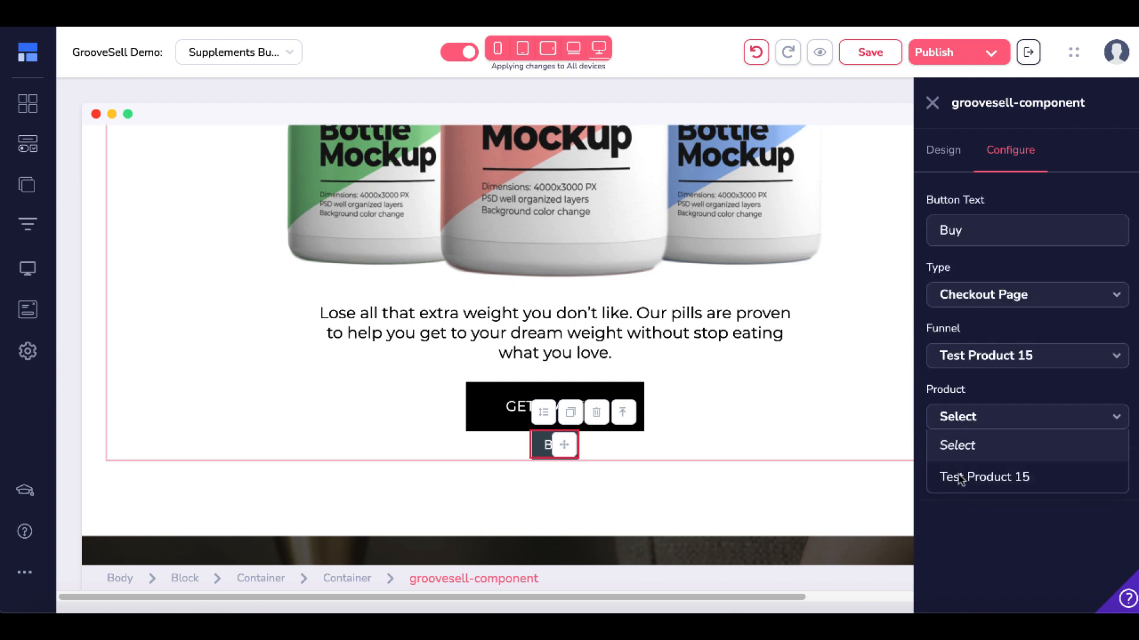
left_click(961, 478)
left_click(951, 475)
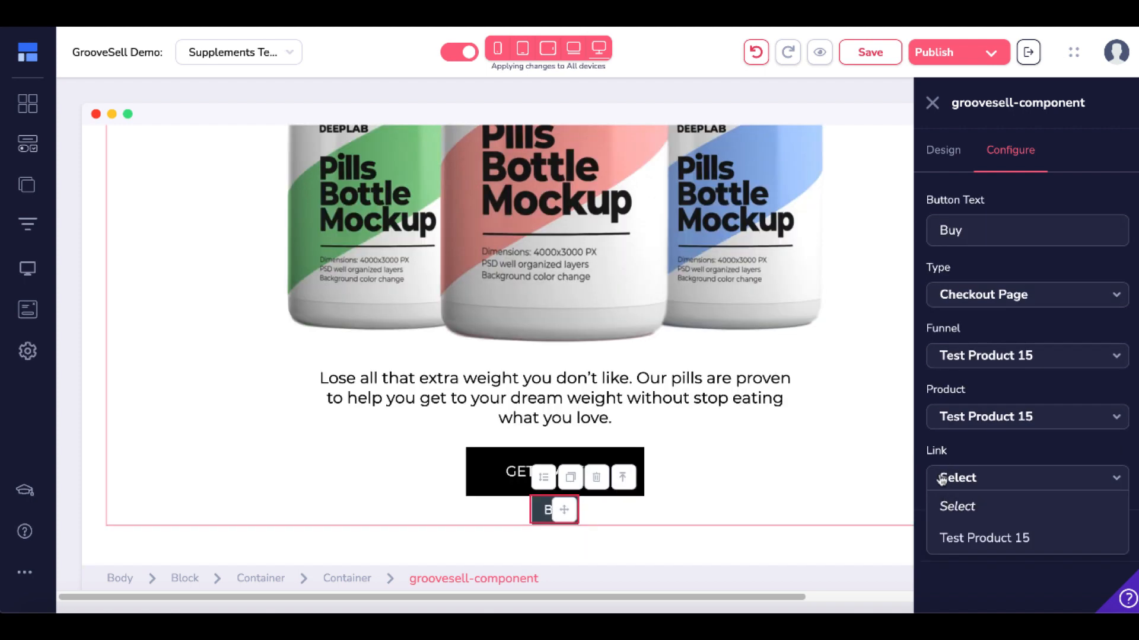
left_click(947, 541)
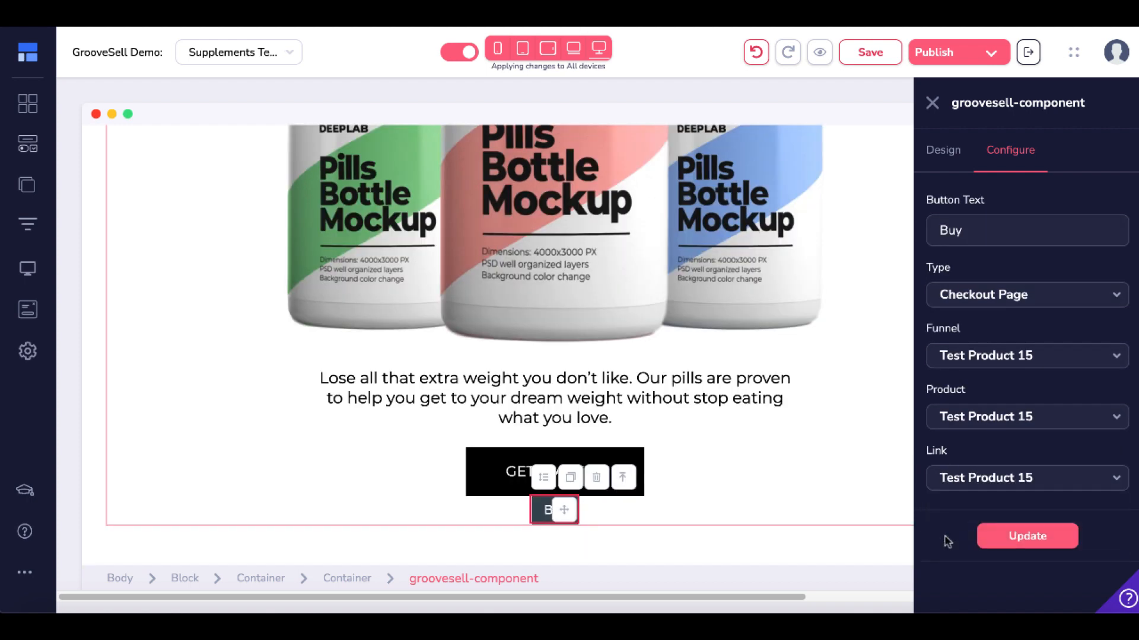
left_click(1026, 537)
Publish the current page to its custom-domain subdomain, open the live page and try the Buy button.
left_click(986, 52)
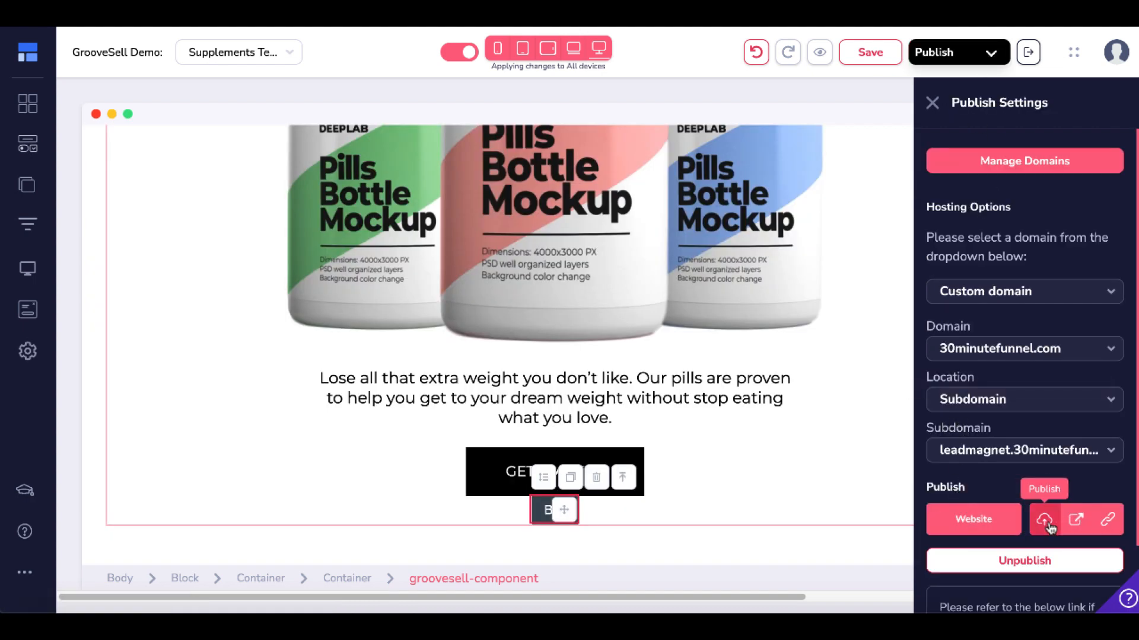
left_click(1043, 520)
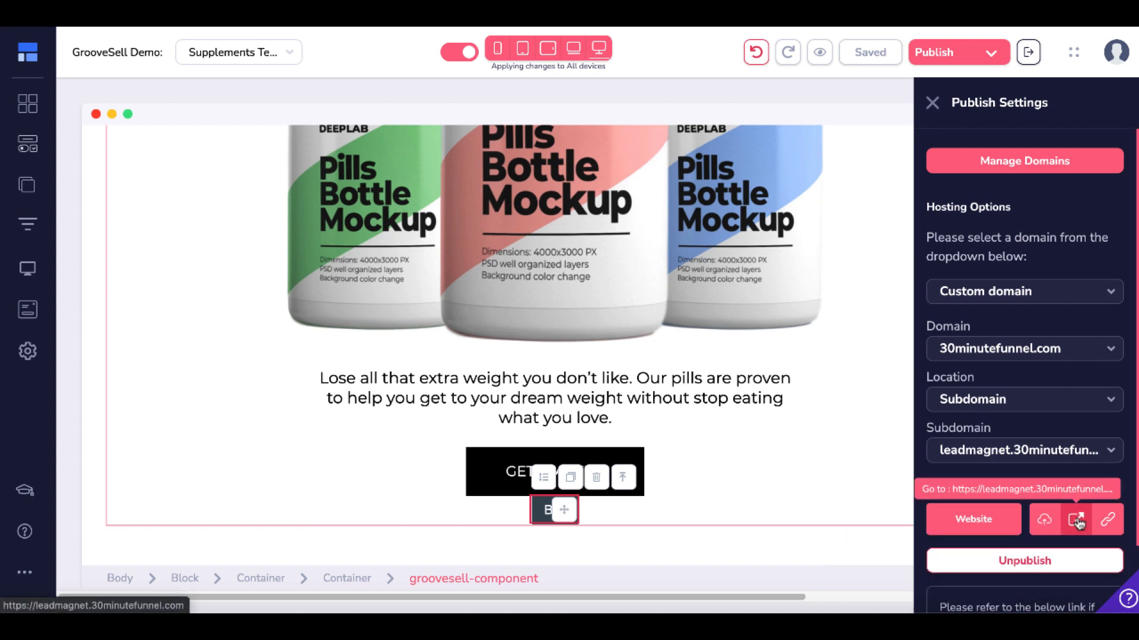
left_click(1079, 522)
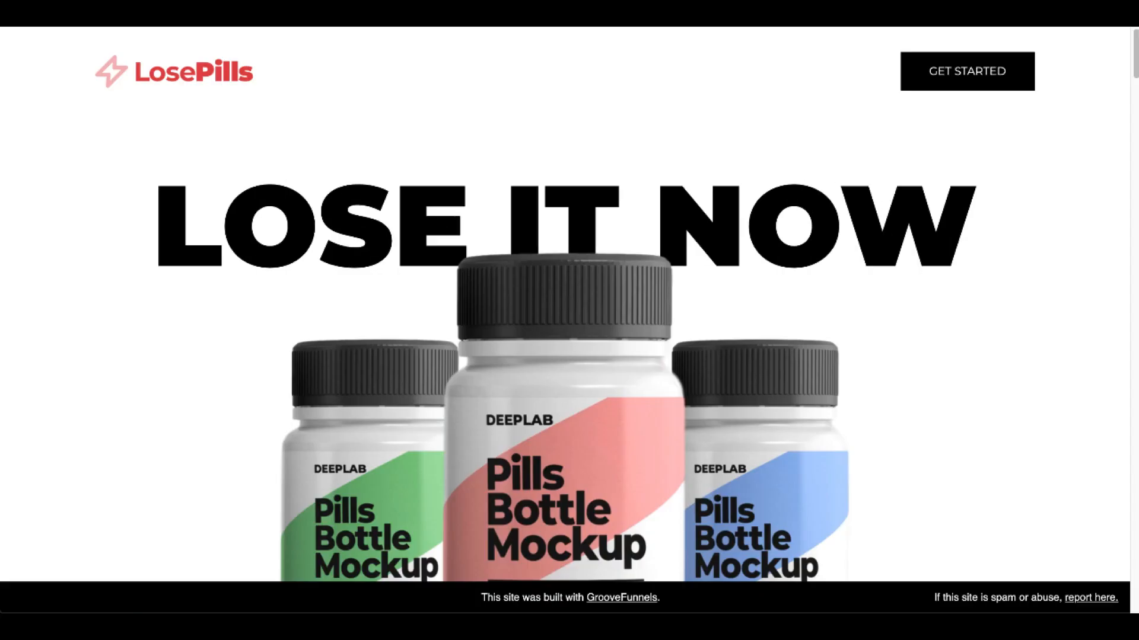
scroll(905, 436, "down", 1)
scroll(905, 439, "down", 6)
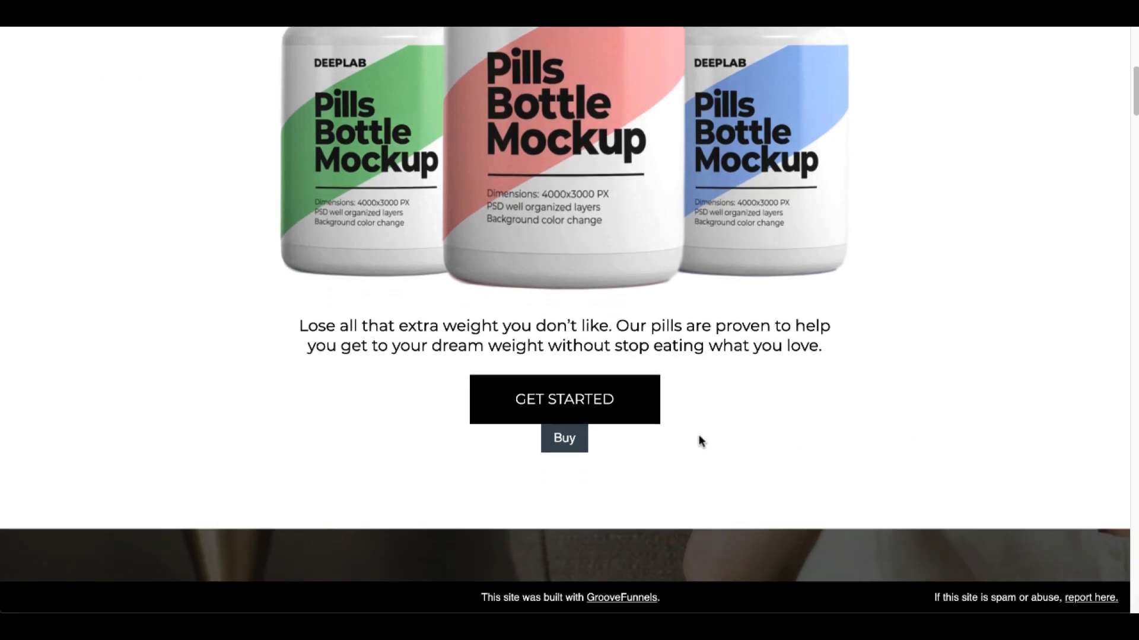
left_click(564, 439)
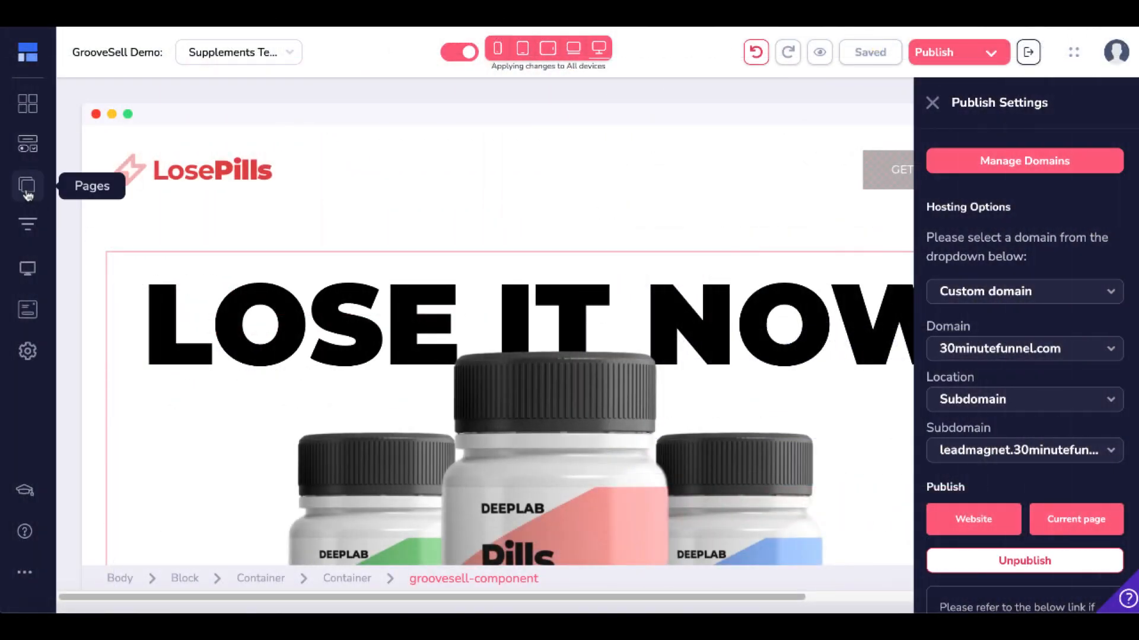
Open the Supplements Form page and insert a 1 Column layout below the GET STARTED button.
left_click(27, 191)
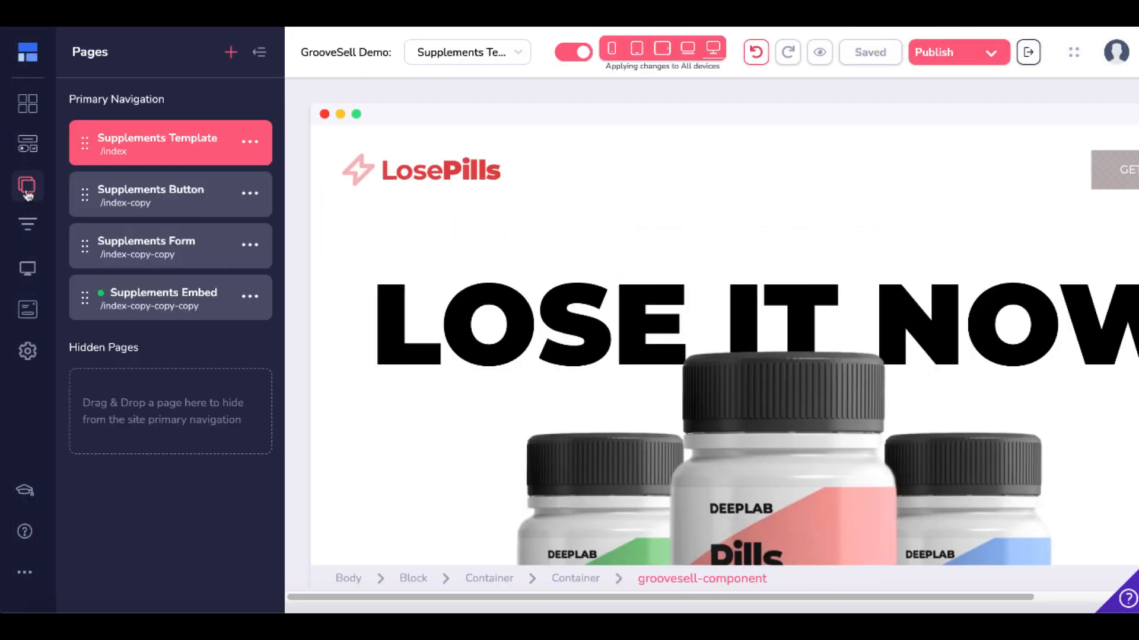
left_click(207, 253)
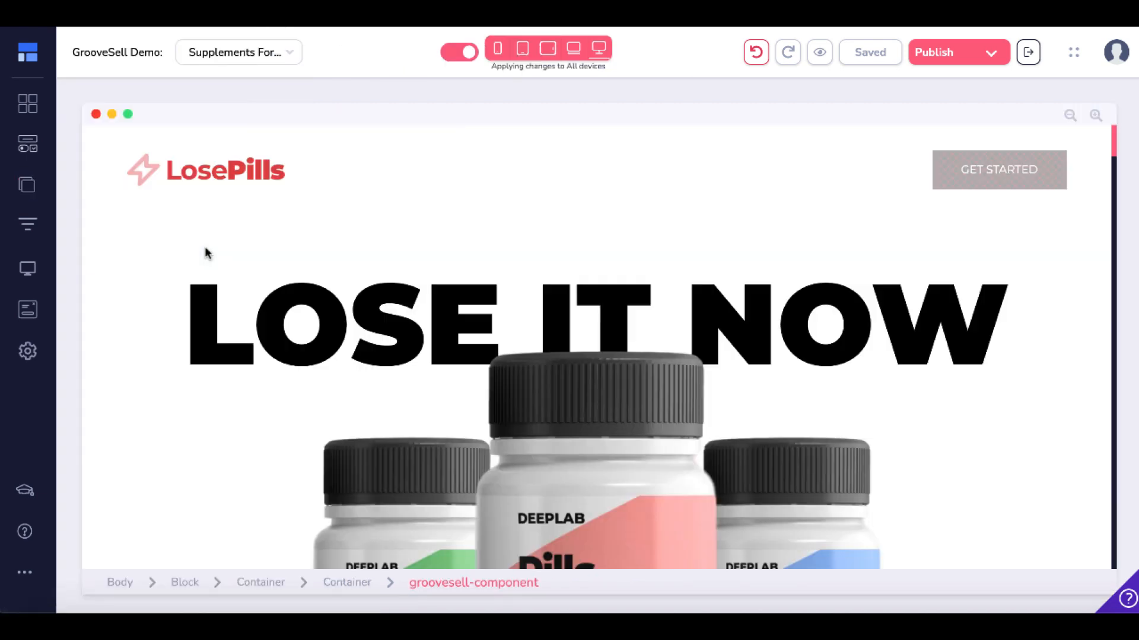
scroll(218, 332, "down", 7)
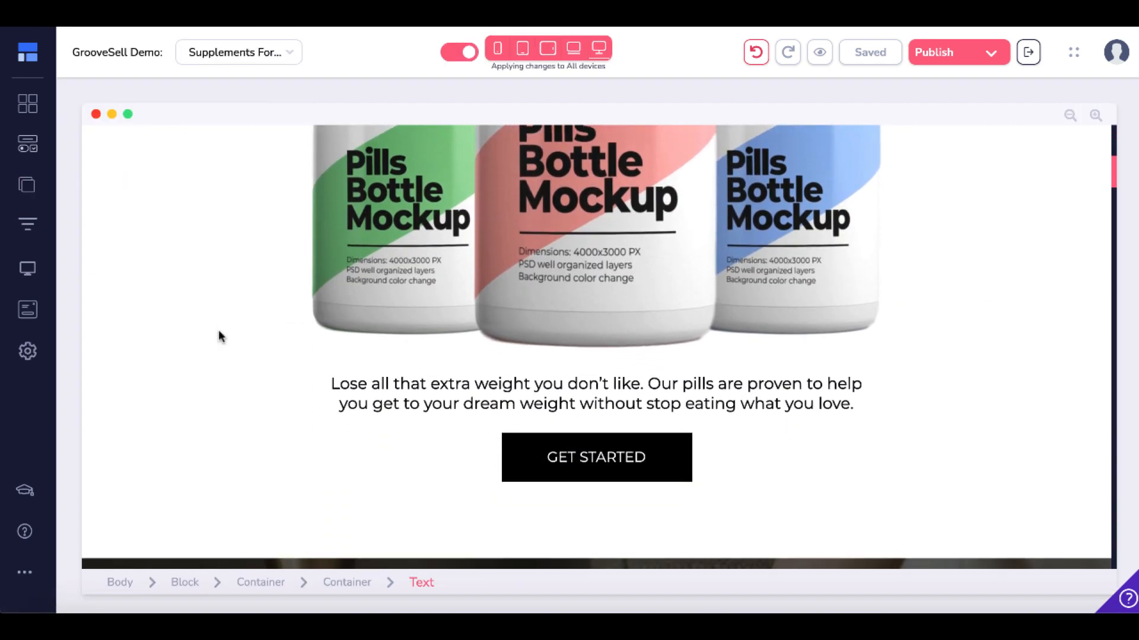
left_click(28, 146)
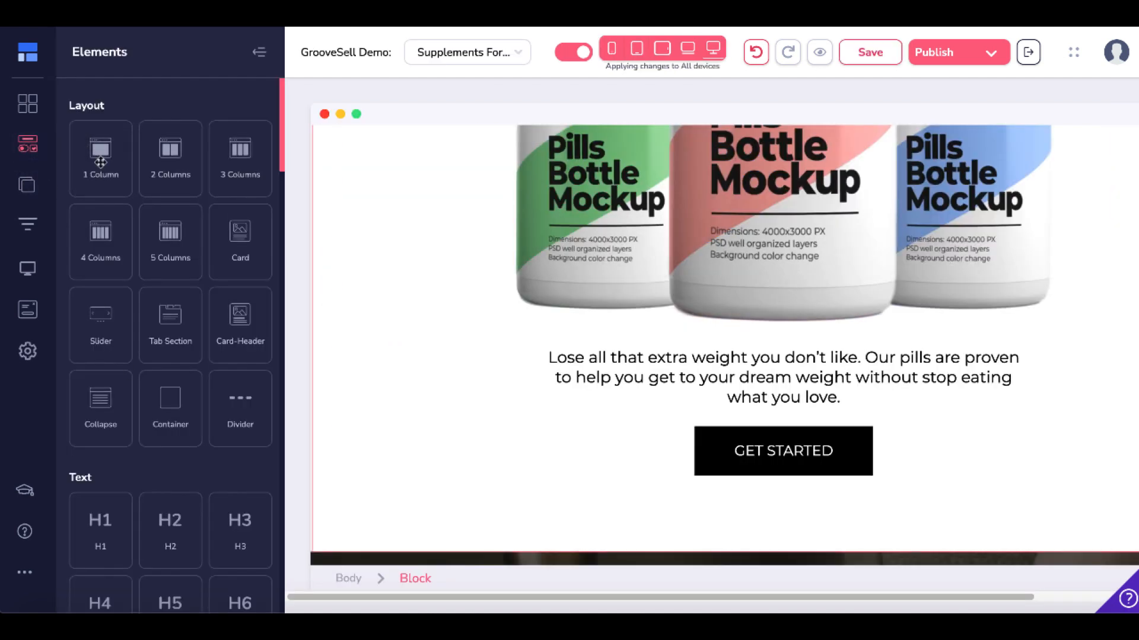
left_click_drag(100, 162, 667, 503)
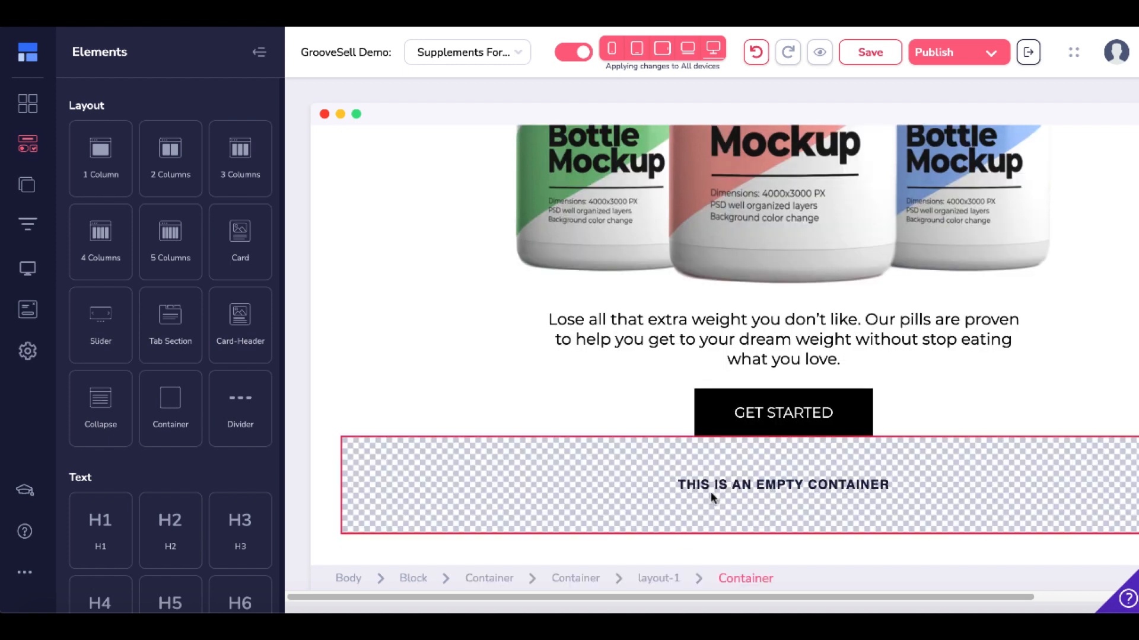
Place the Ecommerce Checkout-embed element inside the empty container.
scroll(178, 389, "down", 8)
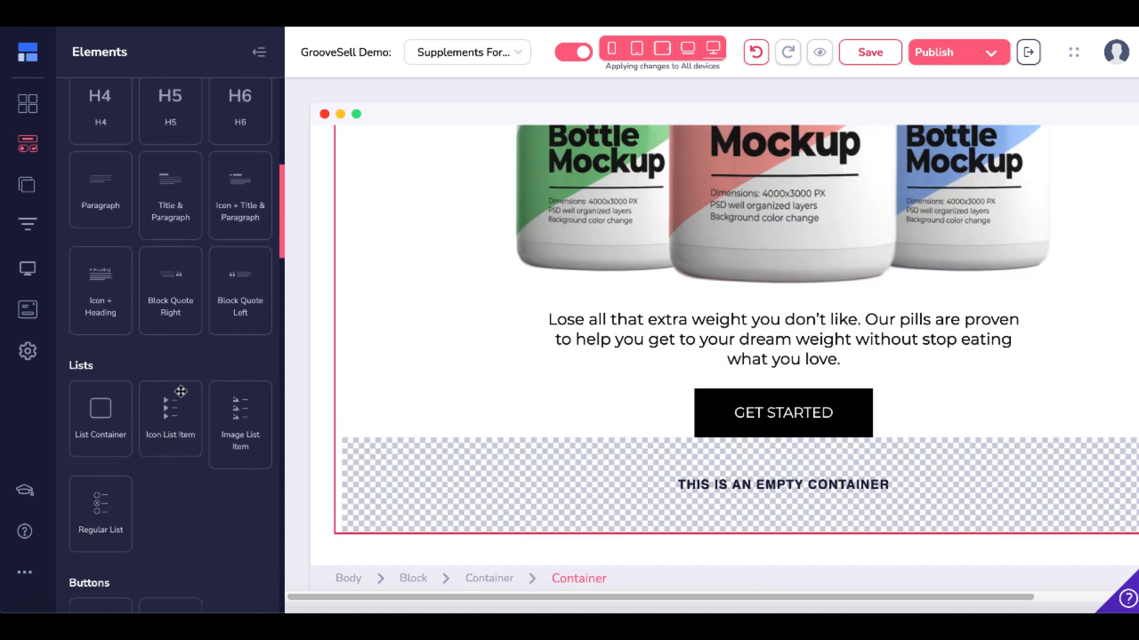
scroll(181, 391, "down", 8)
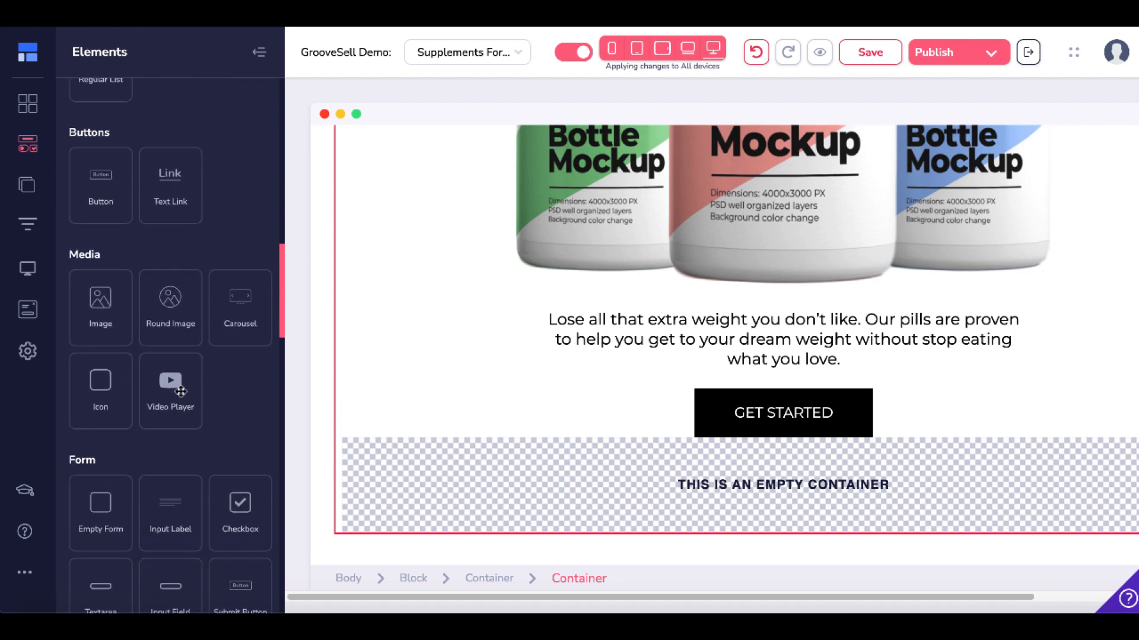
scroll(181, 392, "down", 2)
scroll(181, 391, "down", 5)
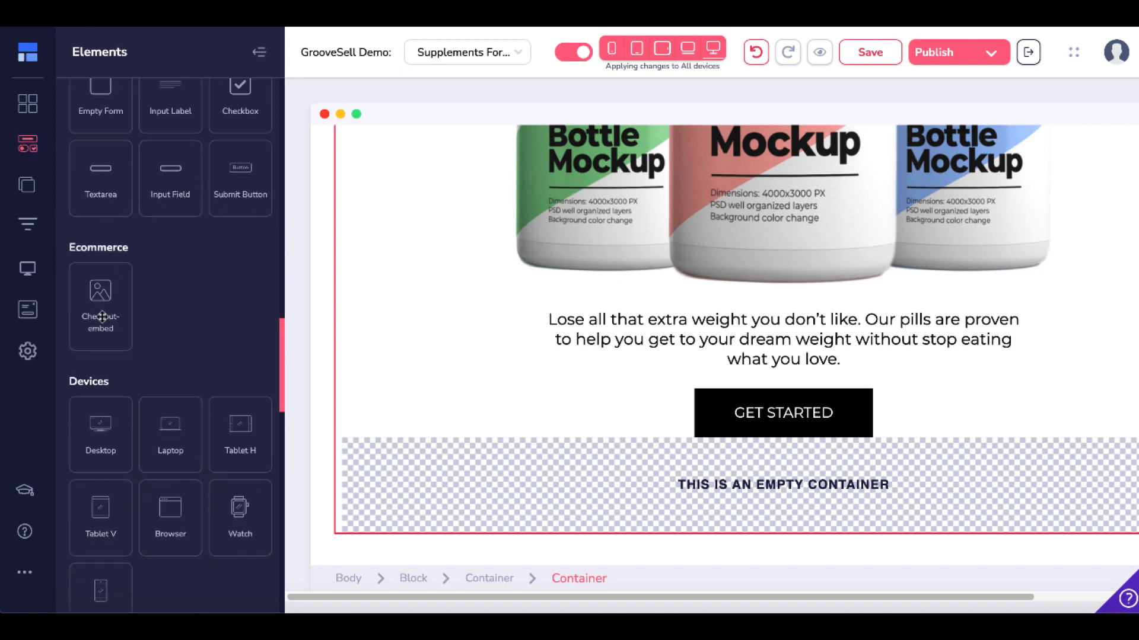
left_click_drag(102, 317, 636, 432)
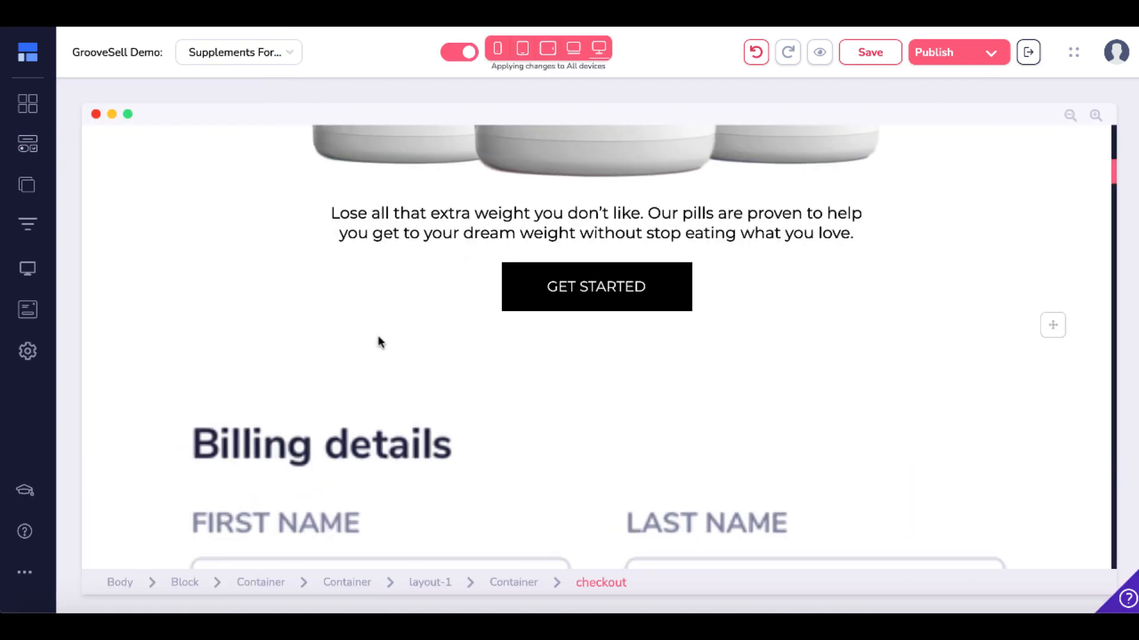
Set the embedded checkout form's width to a fixed 320 px.
scroll(380, 342, "down", 1)
scroll(381, 342, "down", 2)
left_click(389, 323)
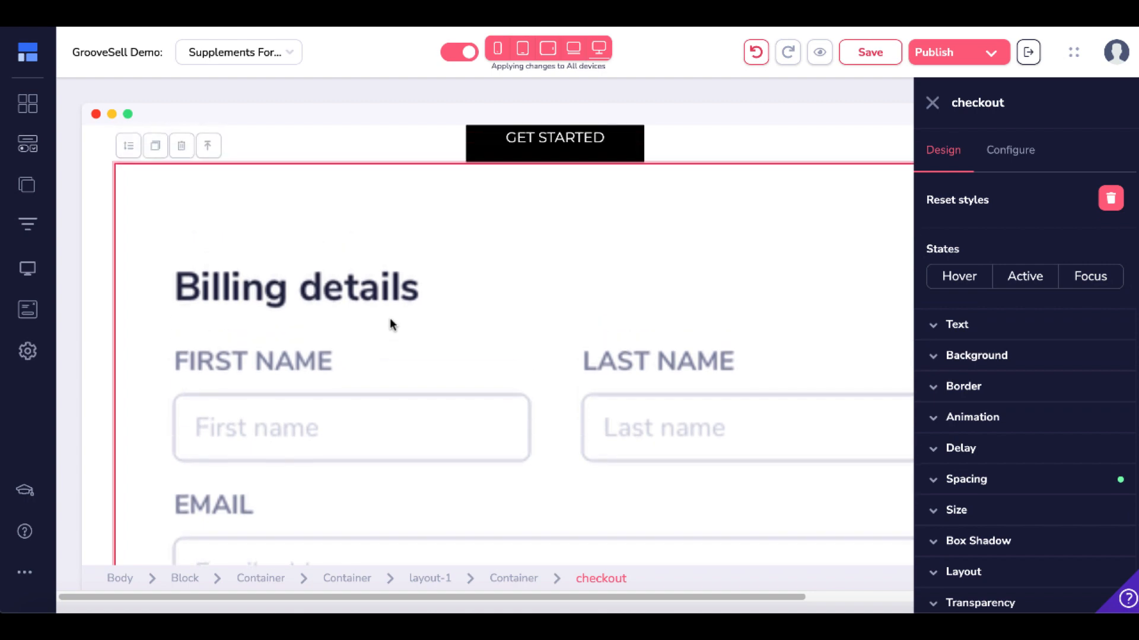
scroll(390, 323, "down", 10)
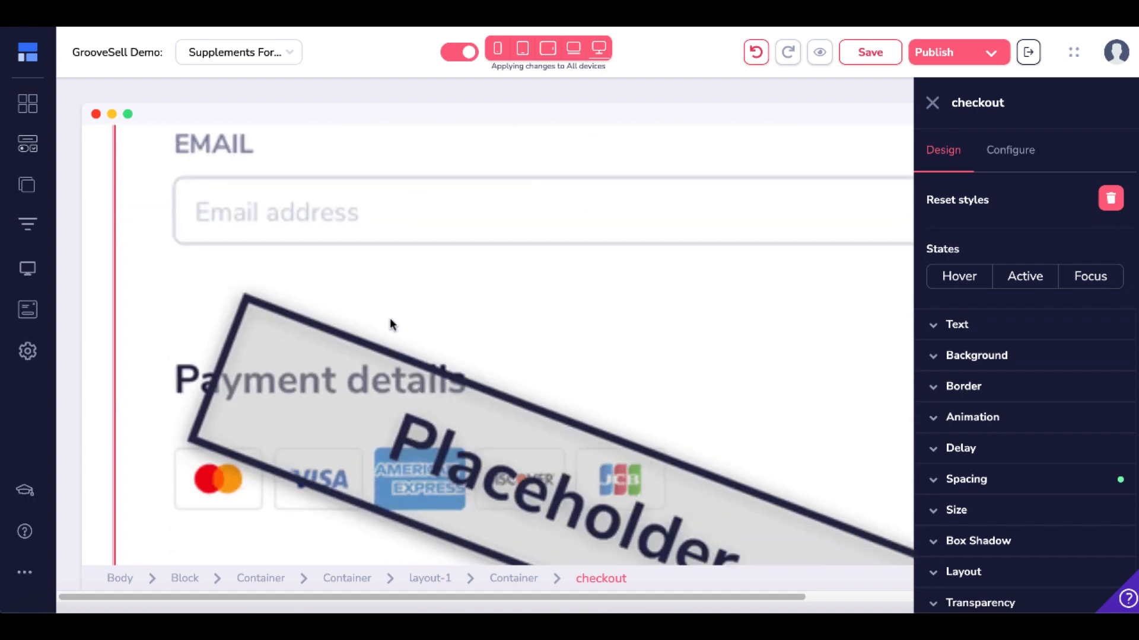
scroll(390, 318, "up", 5)
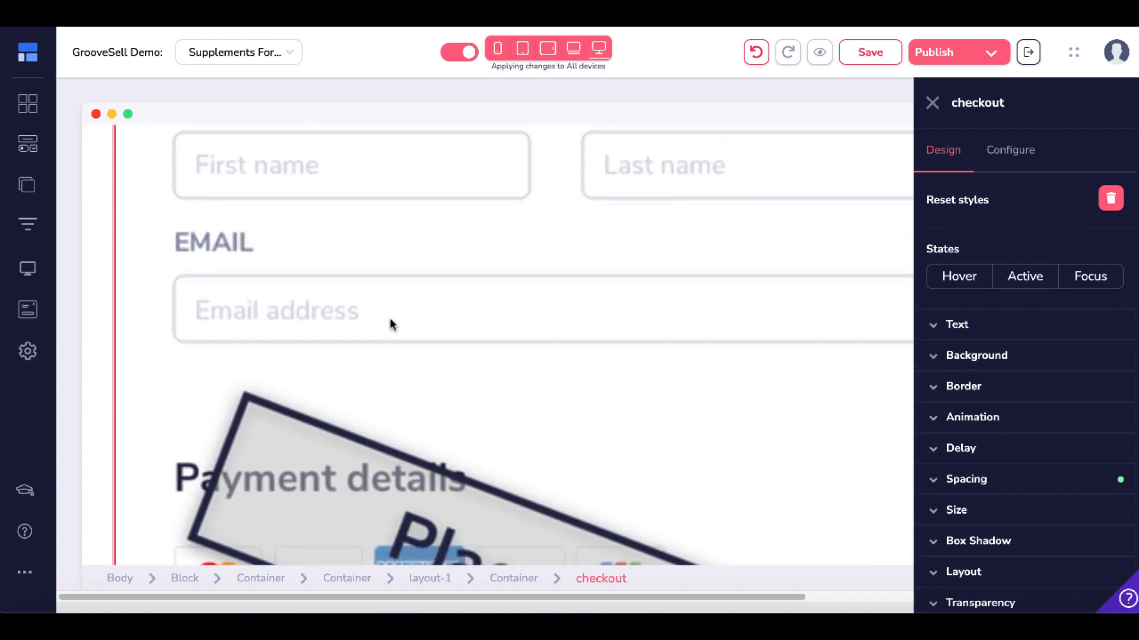
left_click(934, 513)
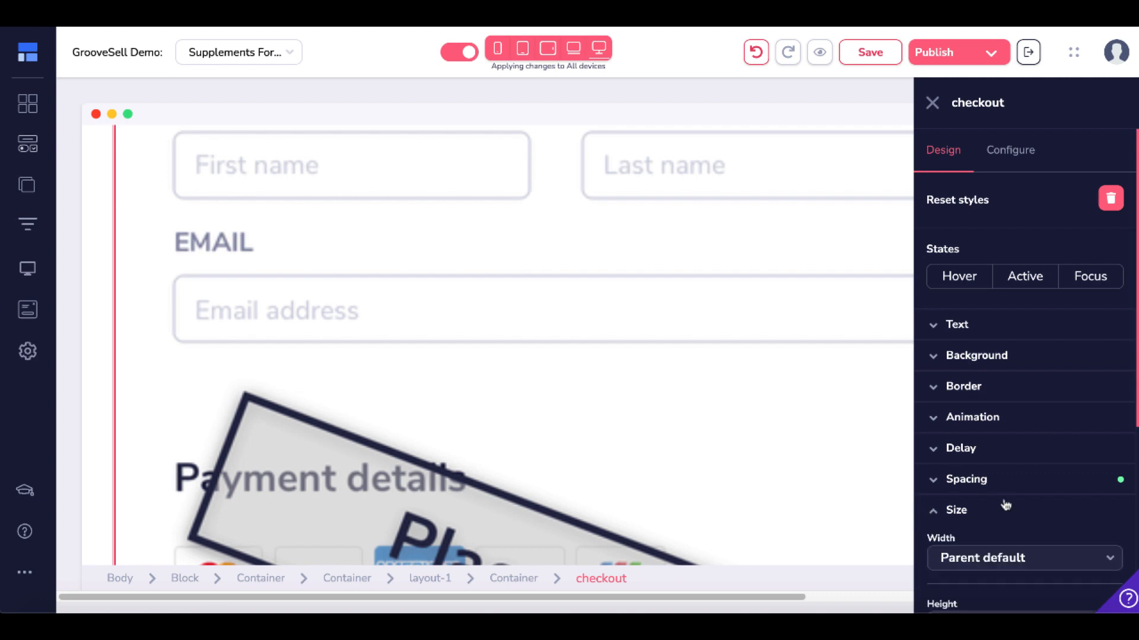
scroll(1065, 440, "down", 3)
left_click(1095, 387)
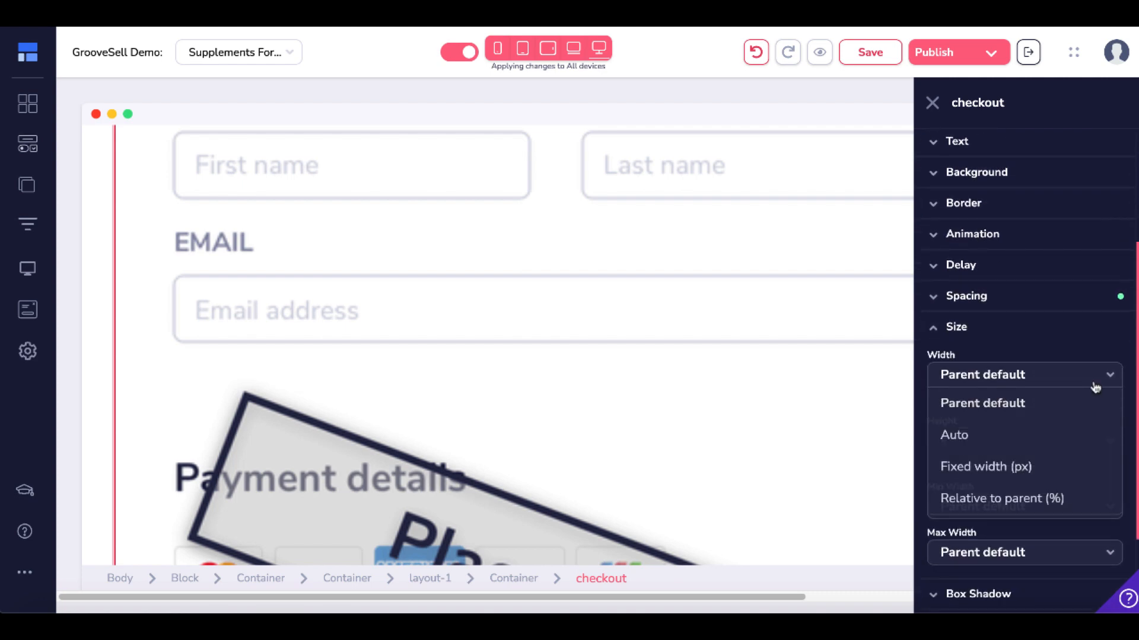
left_click(981, 465)
left_click_drag(970, 409, 970, 410)
scroll(668, 396, "up", 4)
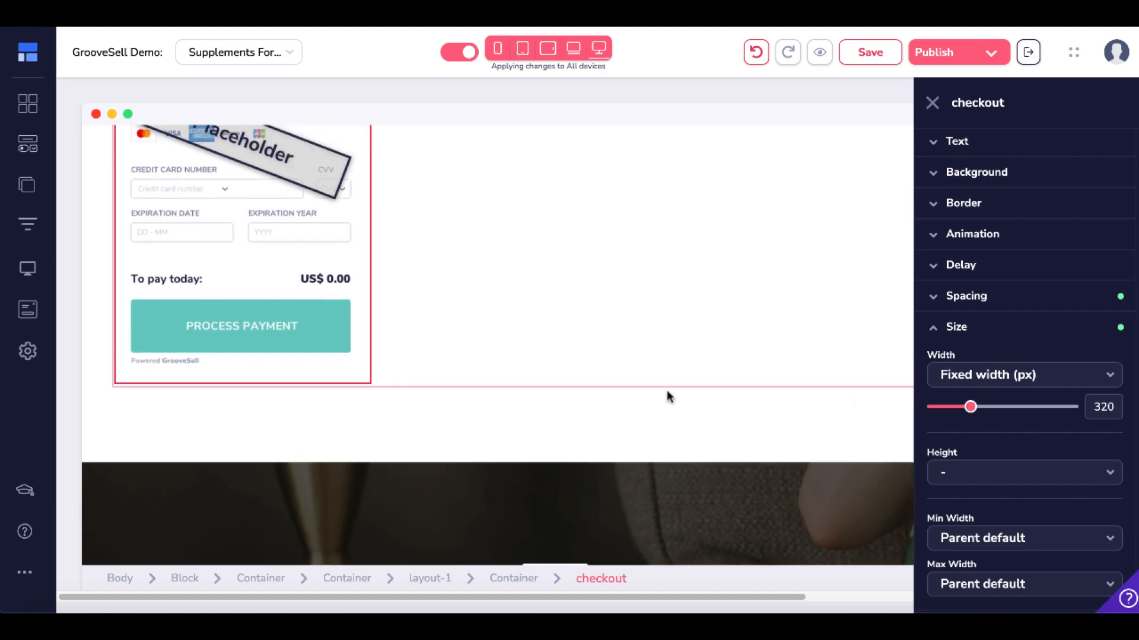
scroll(668, 396, "up", 1)
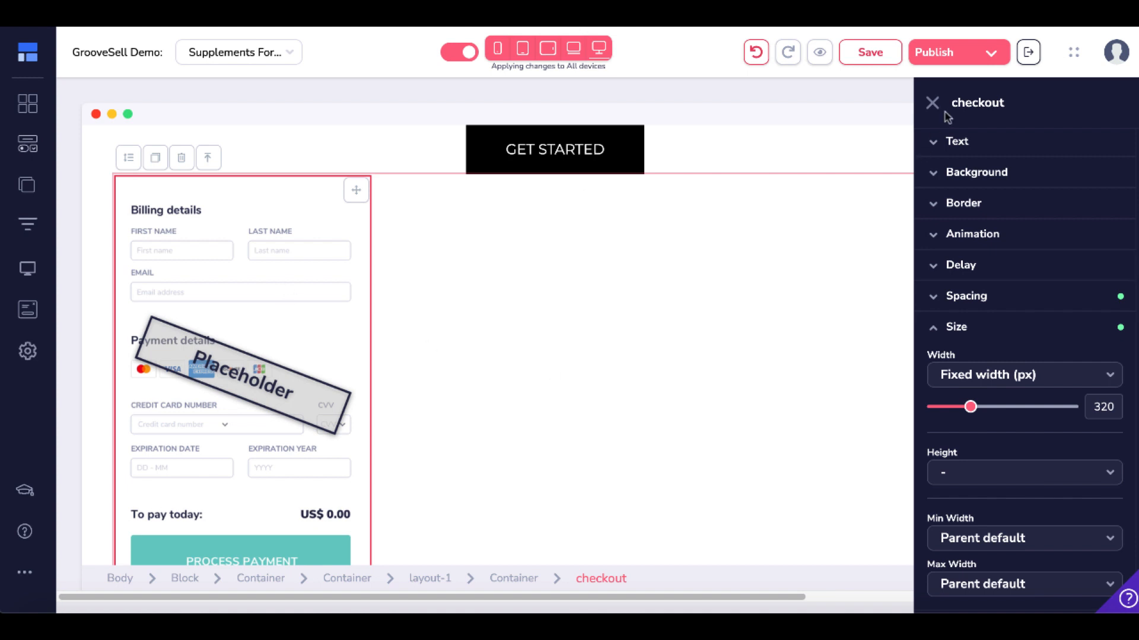
Configure the embedded checkout element to use the style Use Groovesell Checkout.
scroll(979, 237, "up", 3)
left_click(1011, 152)
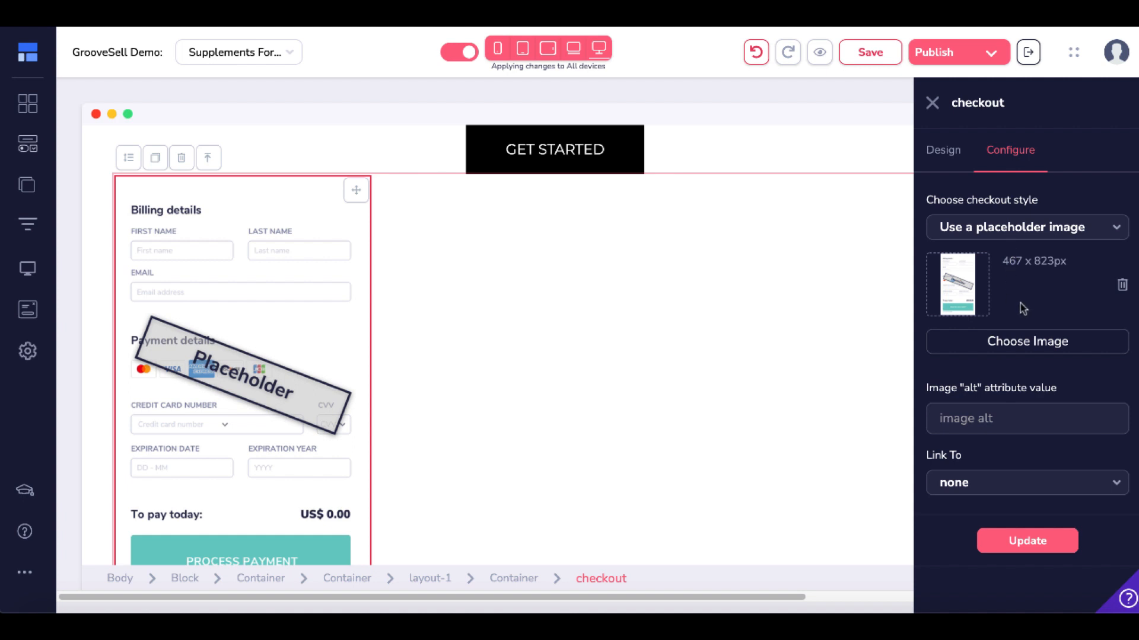
left_click(1036, 231)
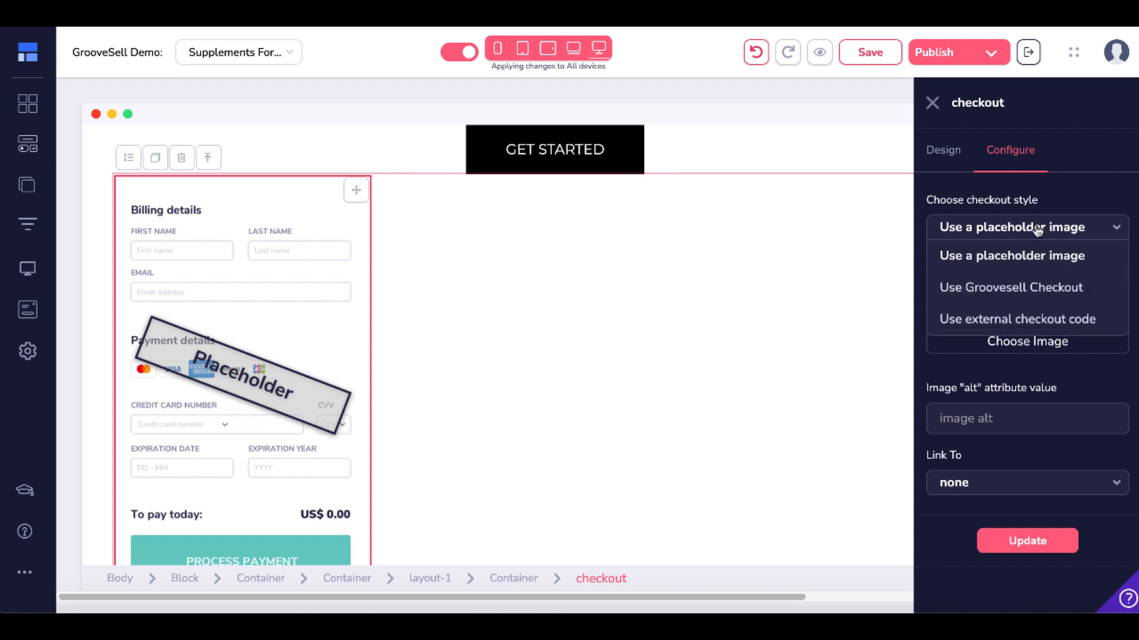
left_click(1006, 288)
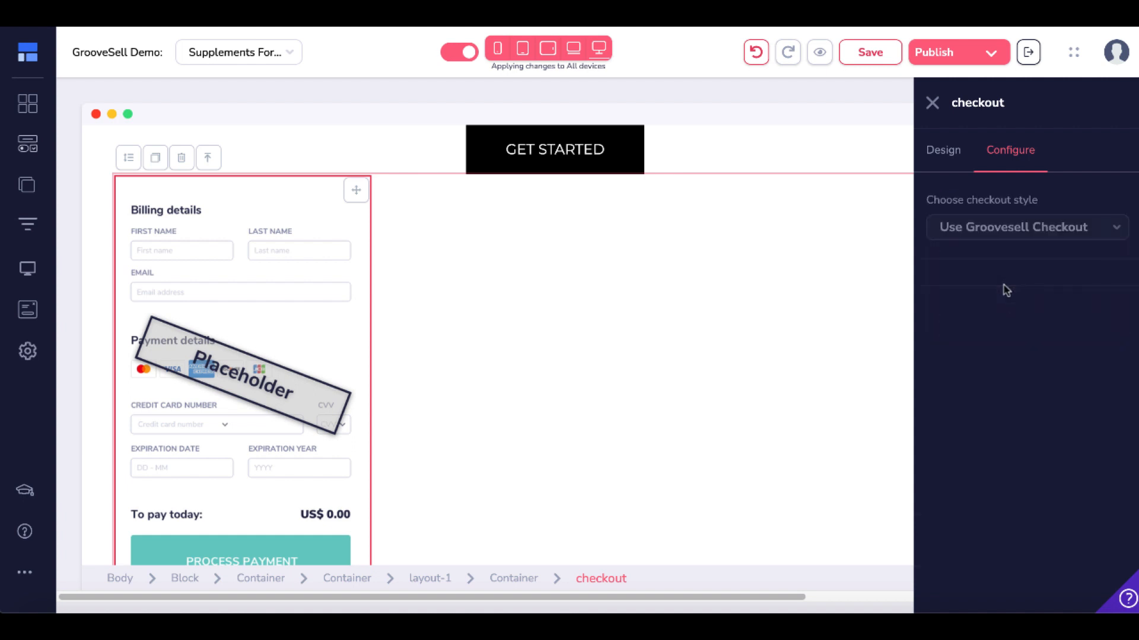
Set the checkout's funnel, product and link to Test Product 15, update the element, and review the embedded form.
left_click(979, 296)
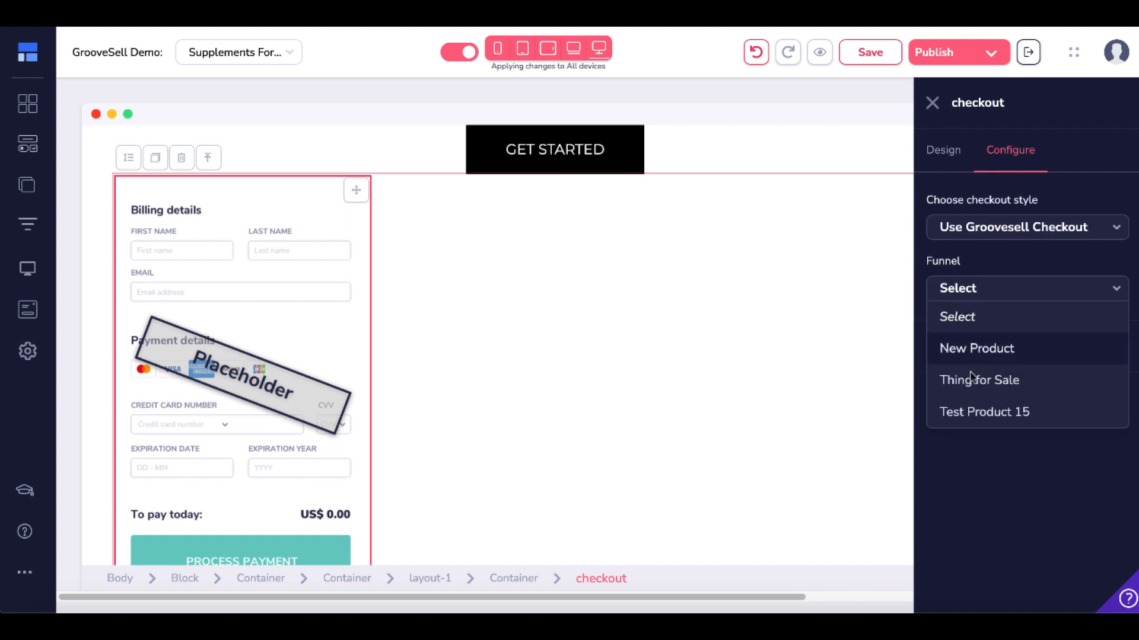
left_click(972, 409)
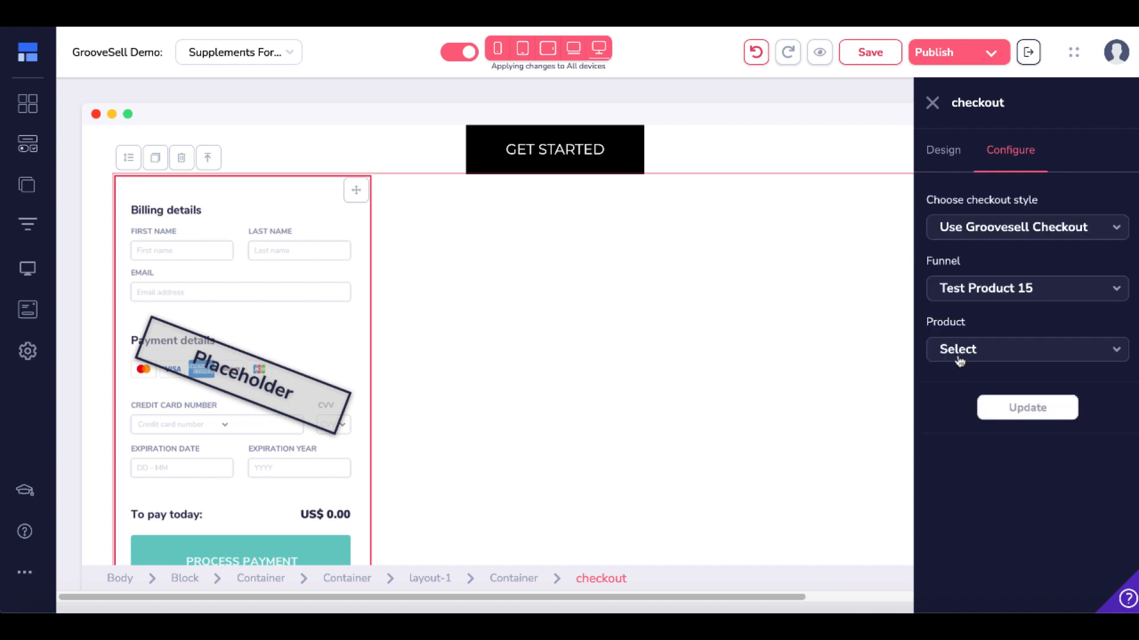
left_click(959, 355)
left_click(957, 409)
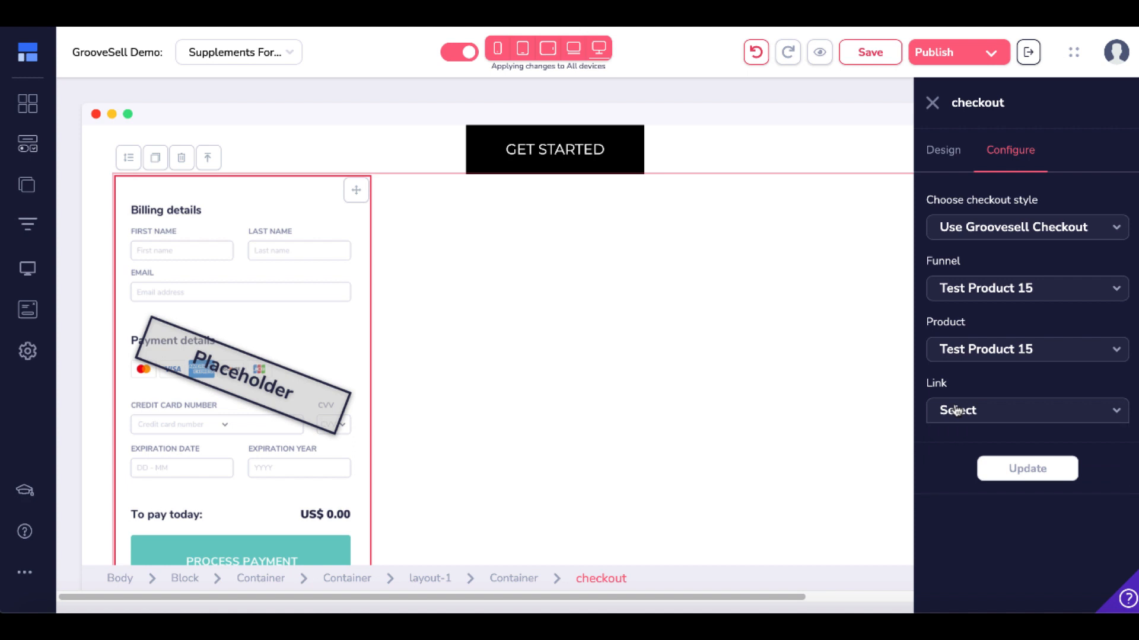
left_click(956, 411)
left_click(961, 472)
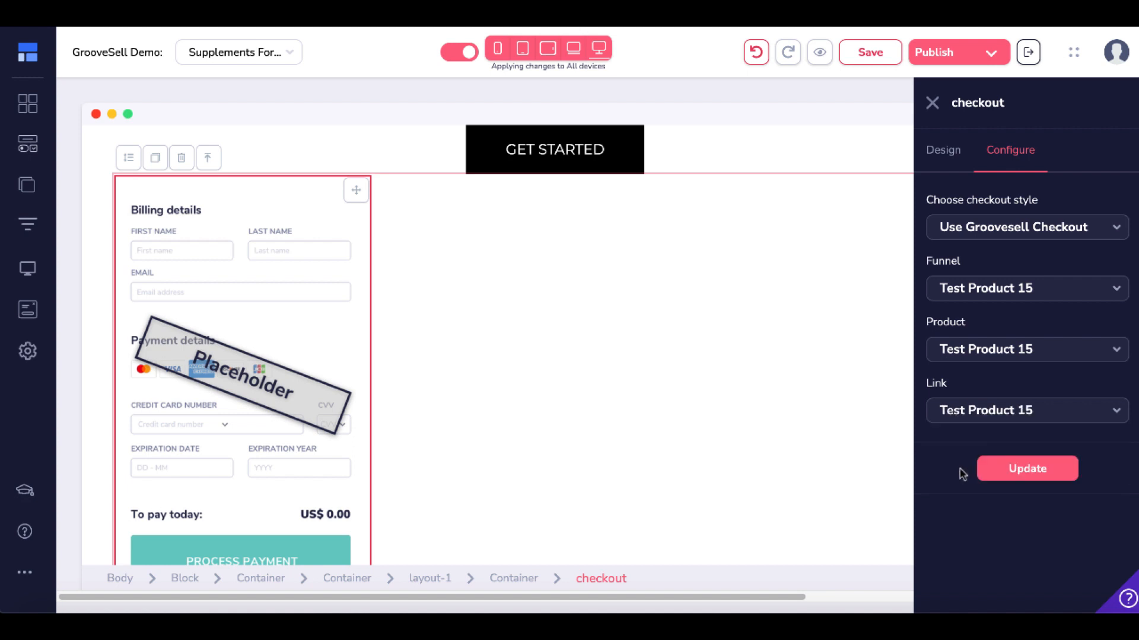
left_click(1006, 480)
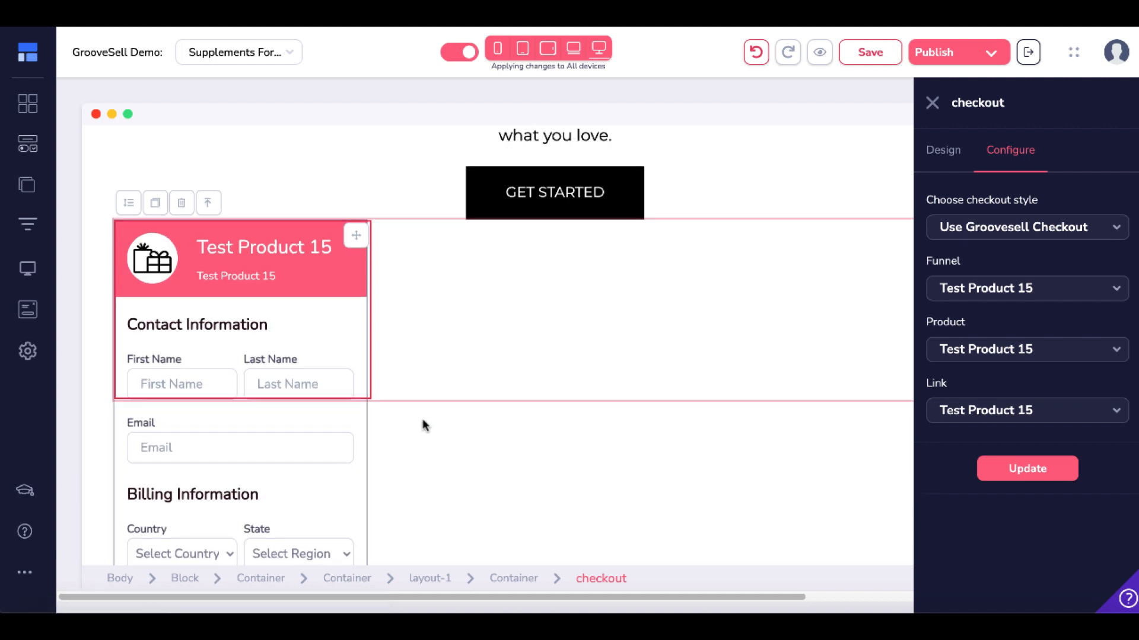
scroll(423, 426, "down", 2)
scroll(422, 426, "down", 4)
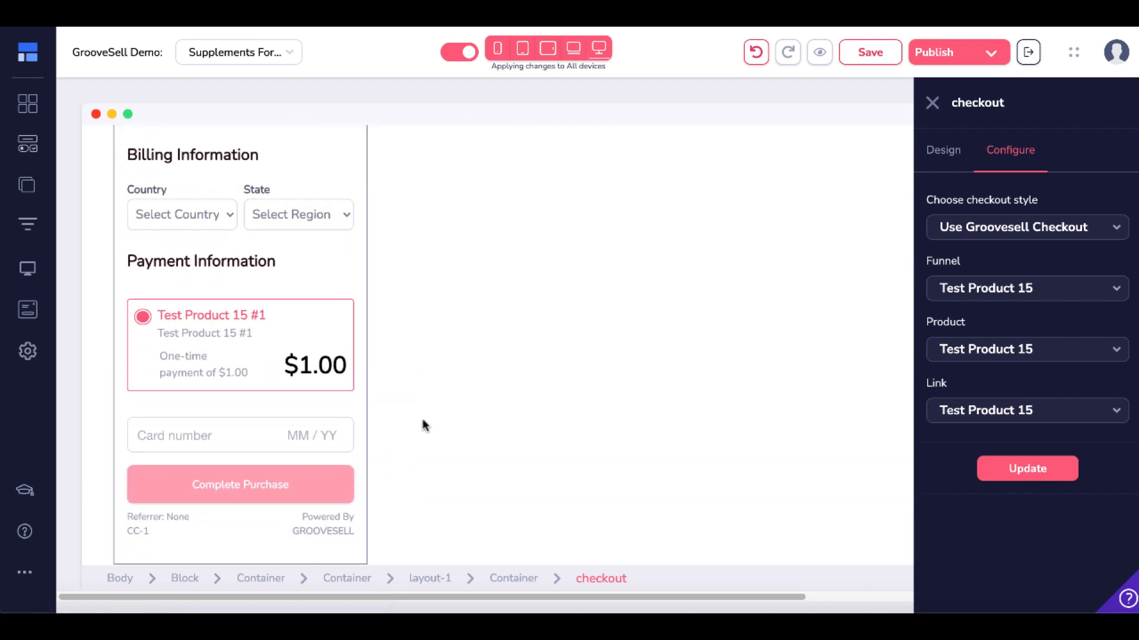
scroll(422, 426, "up", 3)
scroll(423, 426, "up", 2)
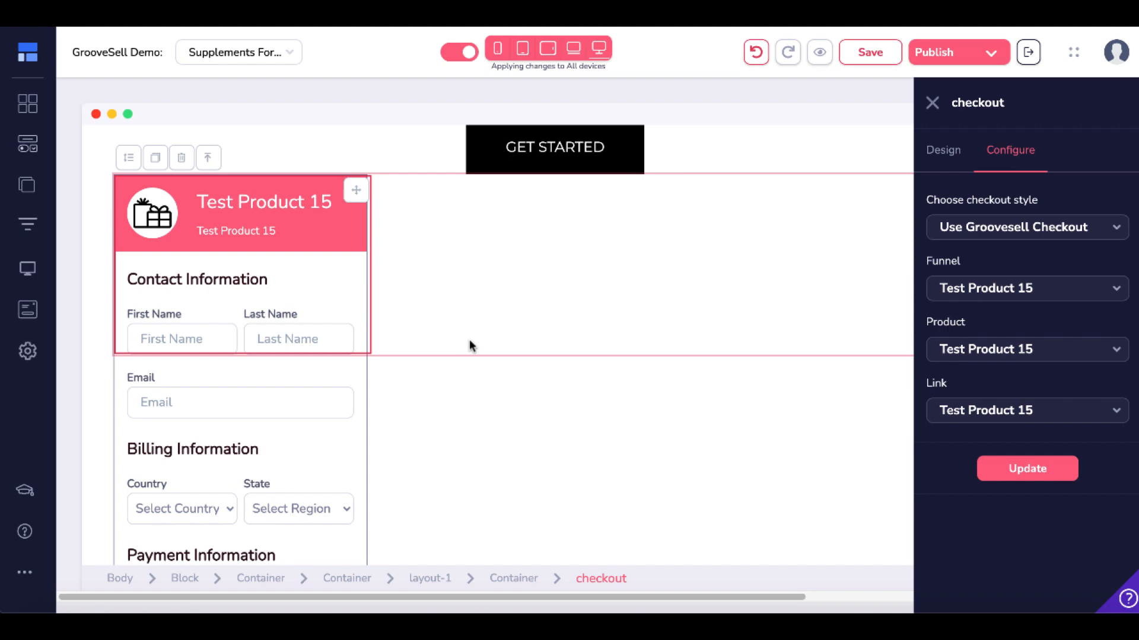
Open the Supplements Em... page at the area around its GET STARTED button below the bottle image.
scroll(468, 339, "up", 5)
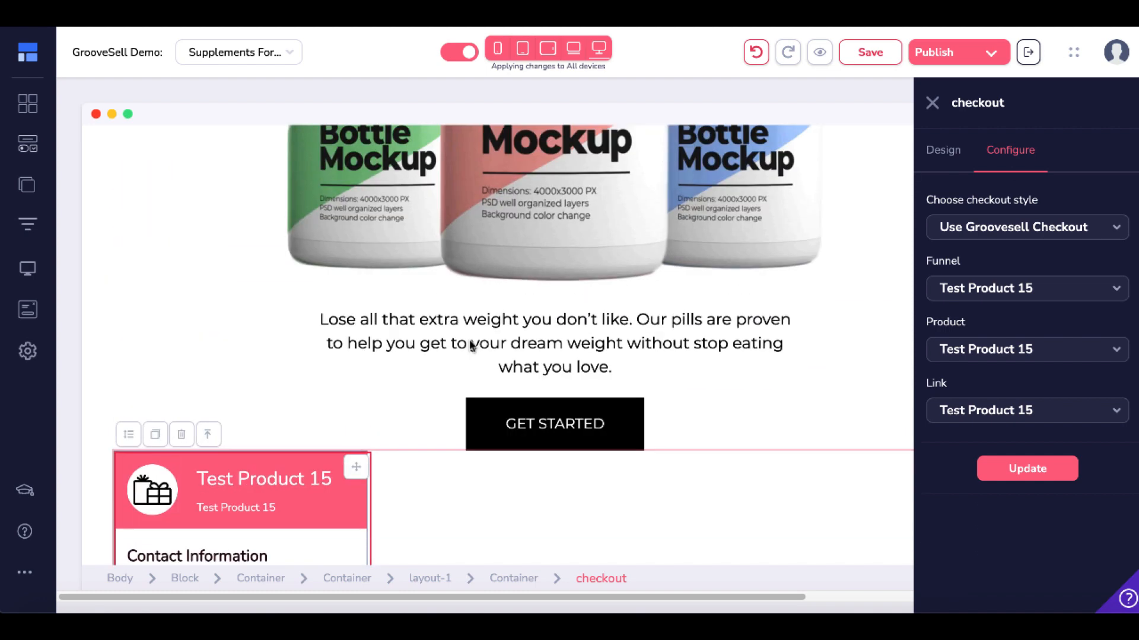
scroll(469, 343, "up", 5)
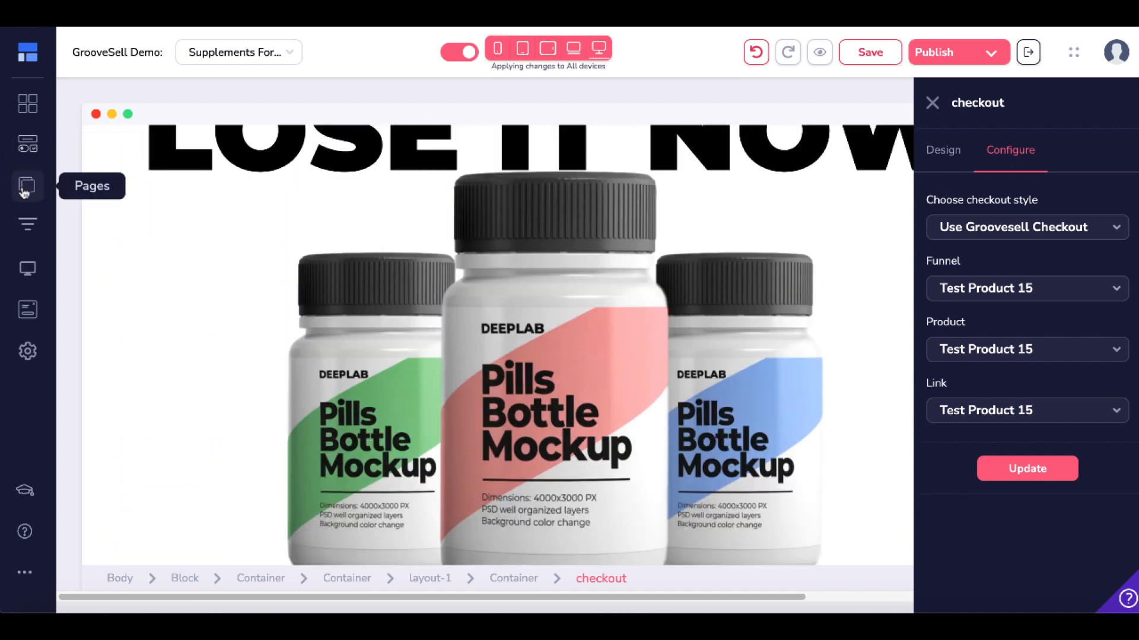
left_click(24, 189)
left_click(155, 295)
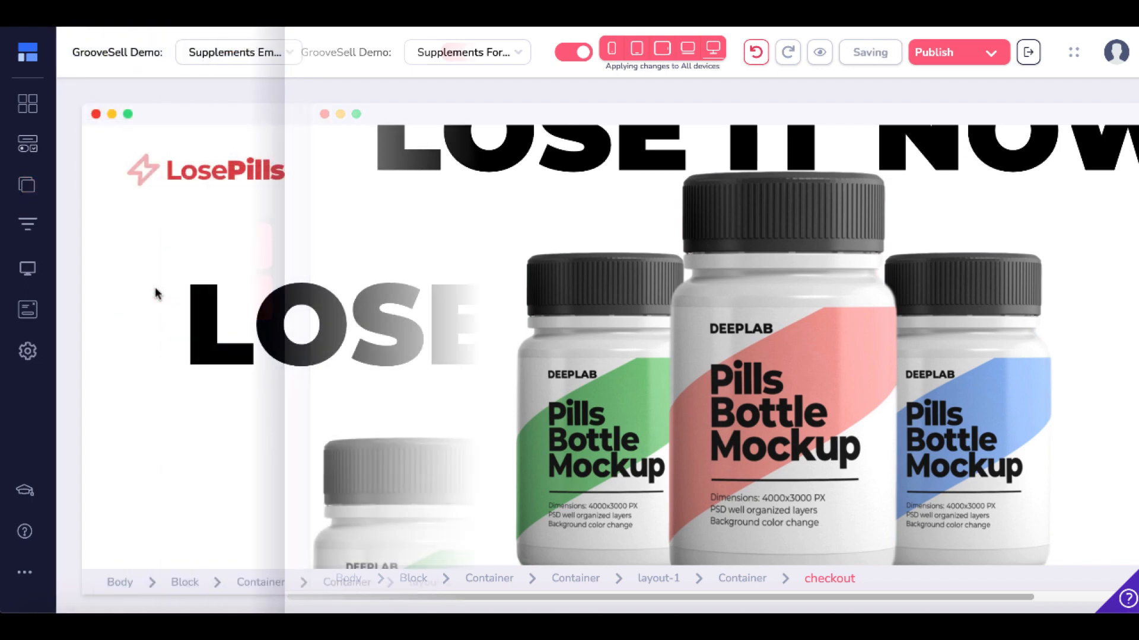
scroll(209, 353, "down", 5)
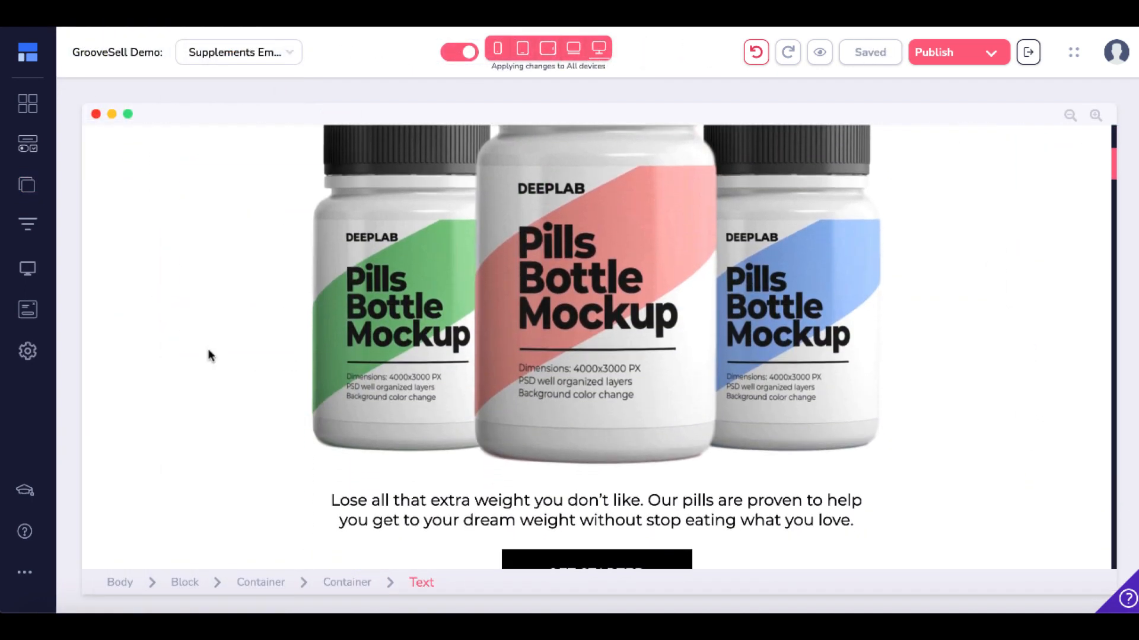
scroll(210, 355, "down", 2)
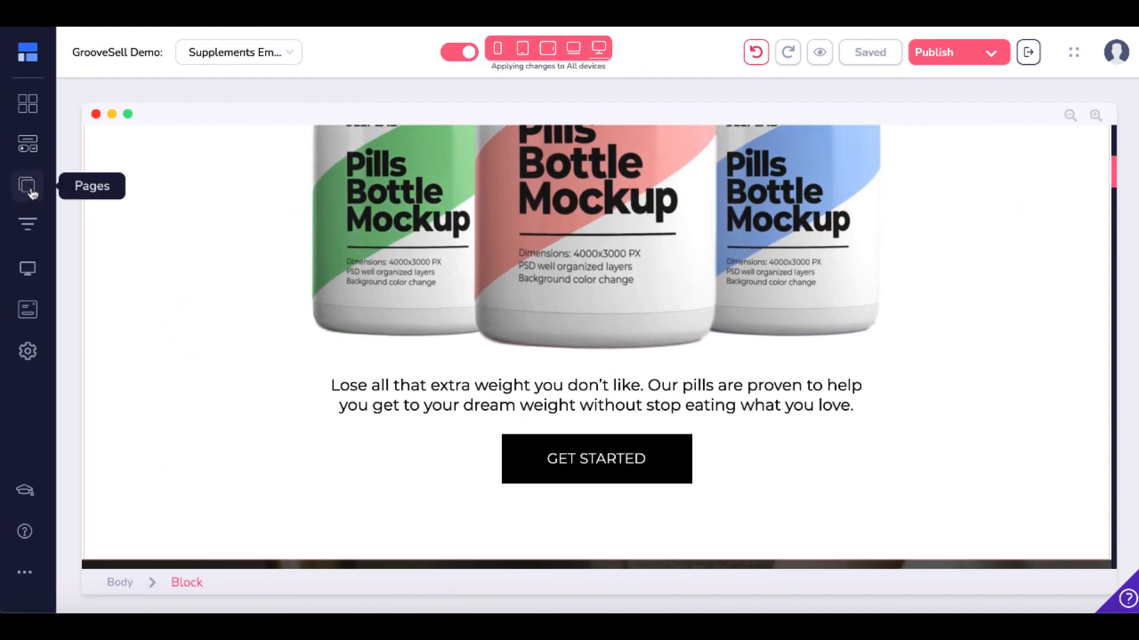
Place a Code Embed element between the bottle image and the description text, and open its source code.
left_click(30, 145)
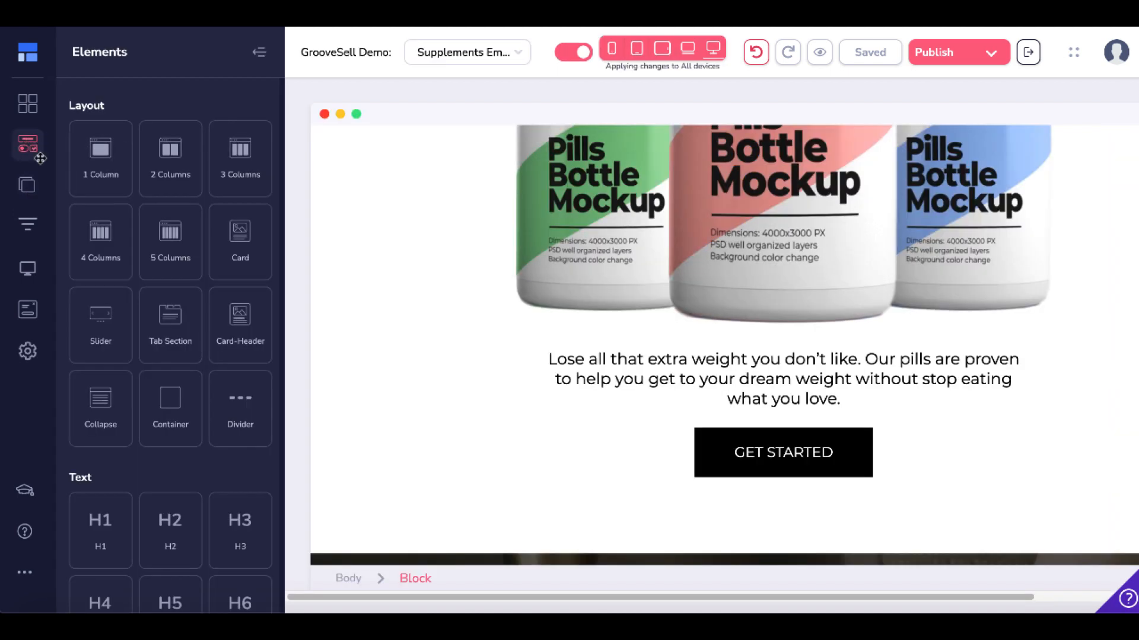
scroll(132, 381, "down", 10)
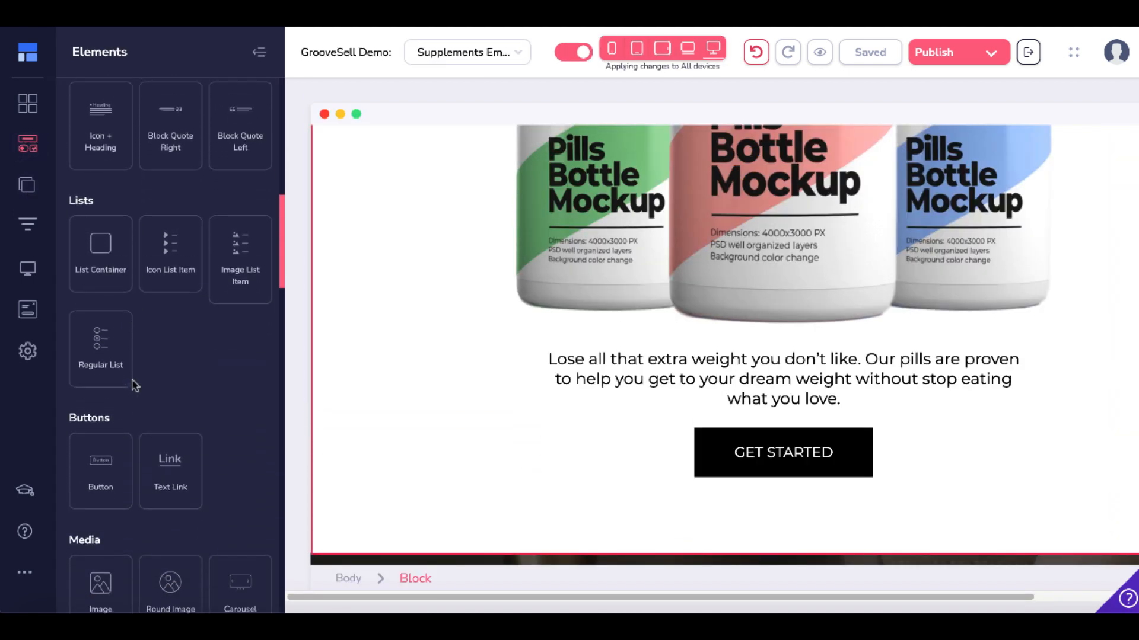
scroll(136, 386, "down", 10)
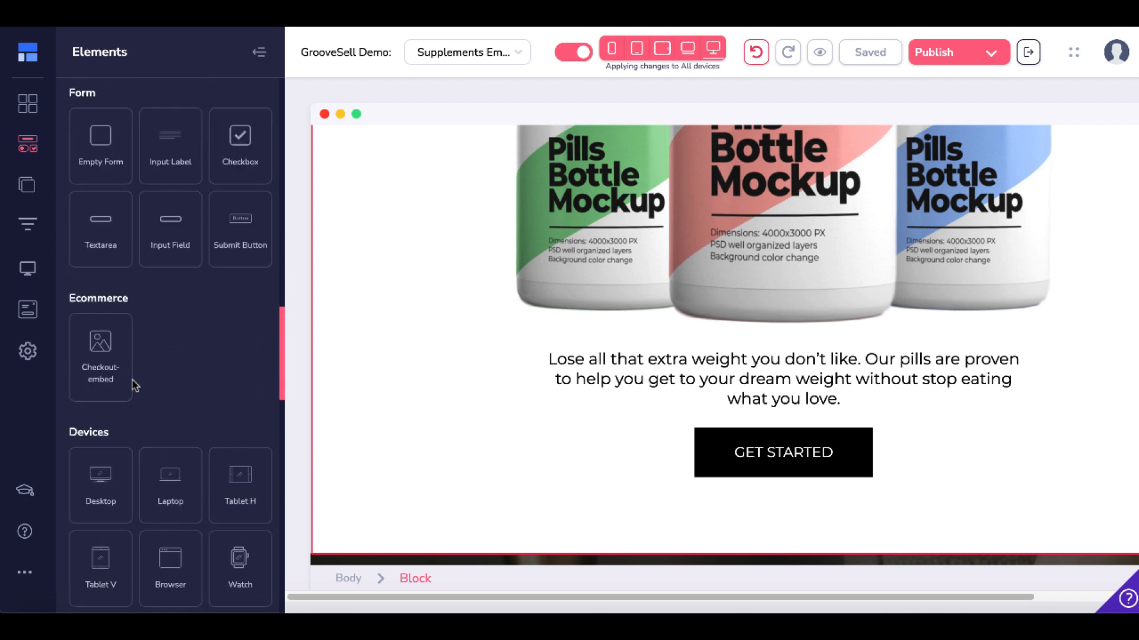
scroll(133, 385, "down", 10)
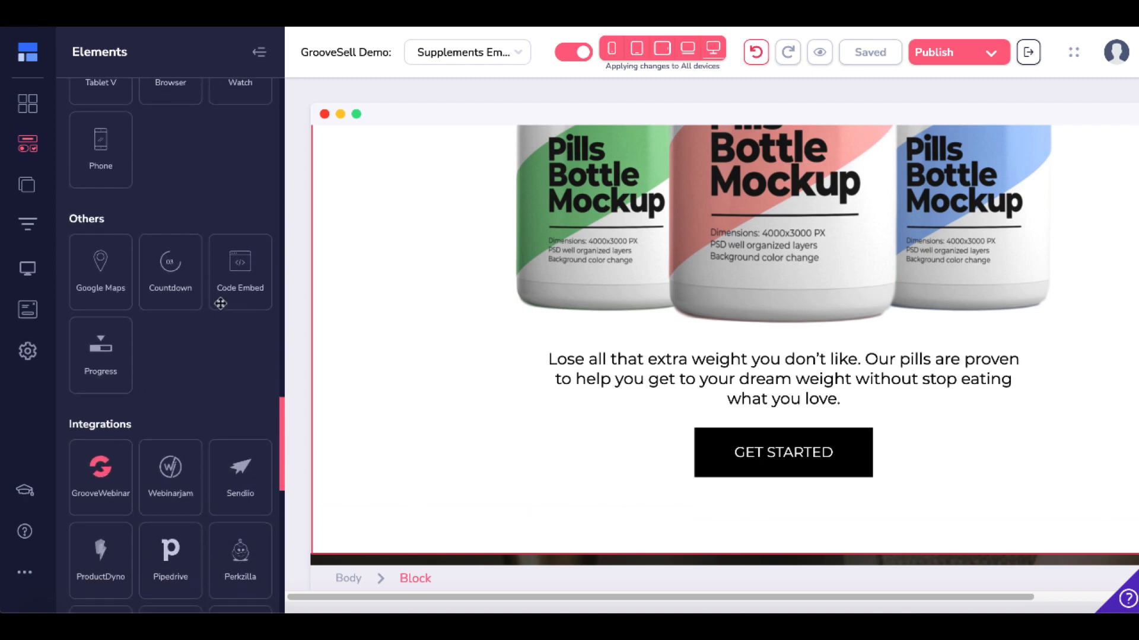
left_click_drag(230, 271, 730, 455)
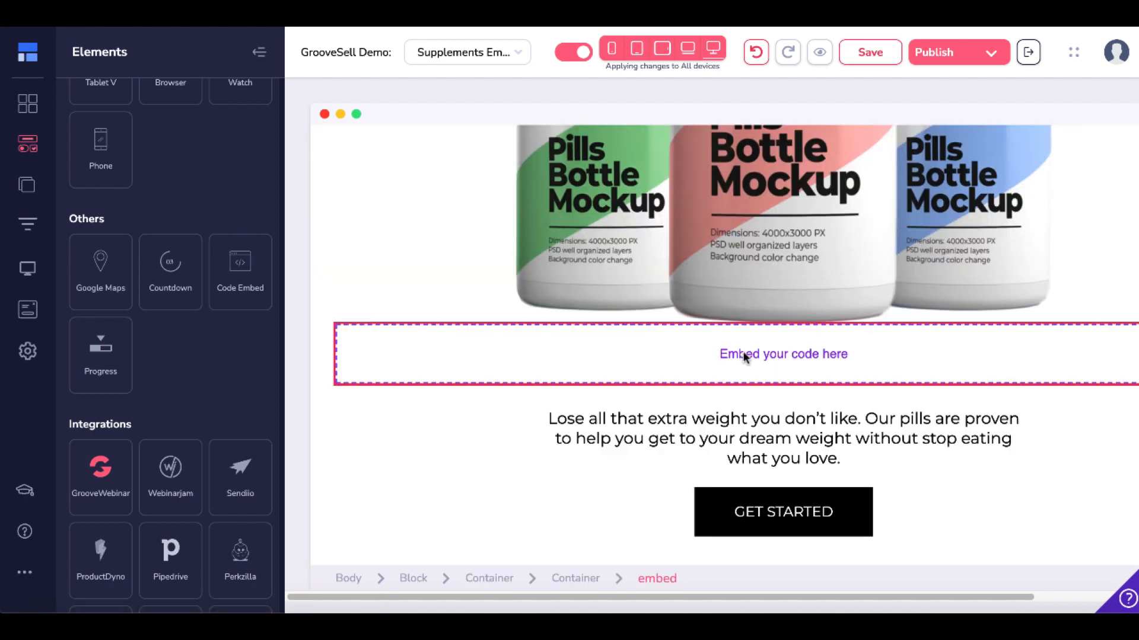
left_click(744, 356)
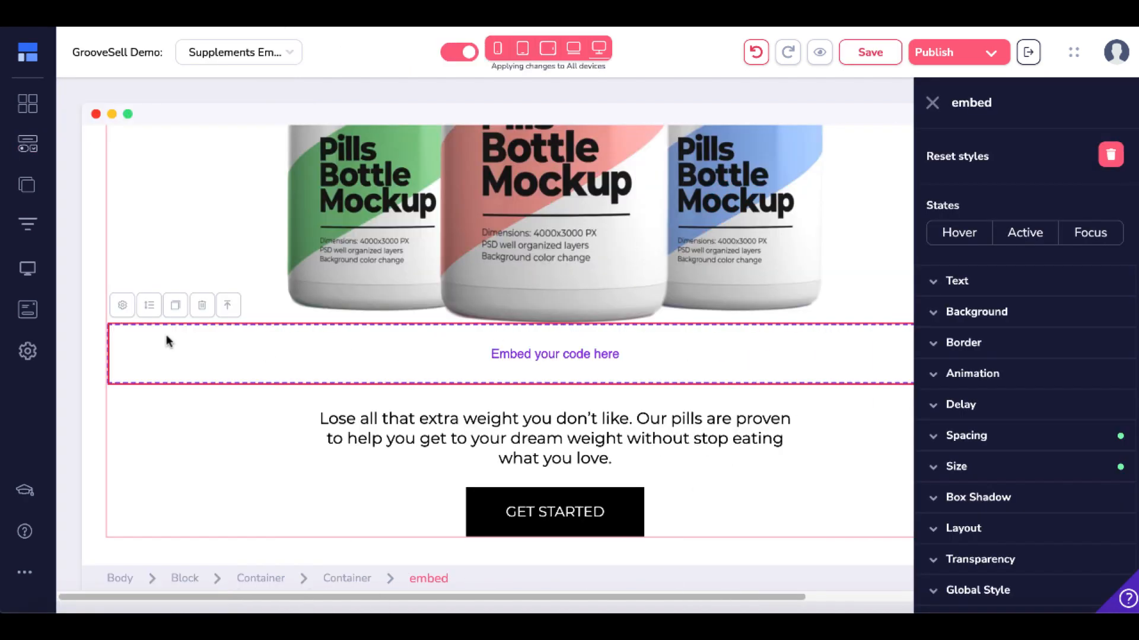
left_click(122, 306)
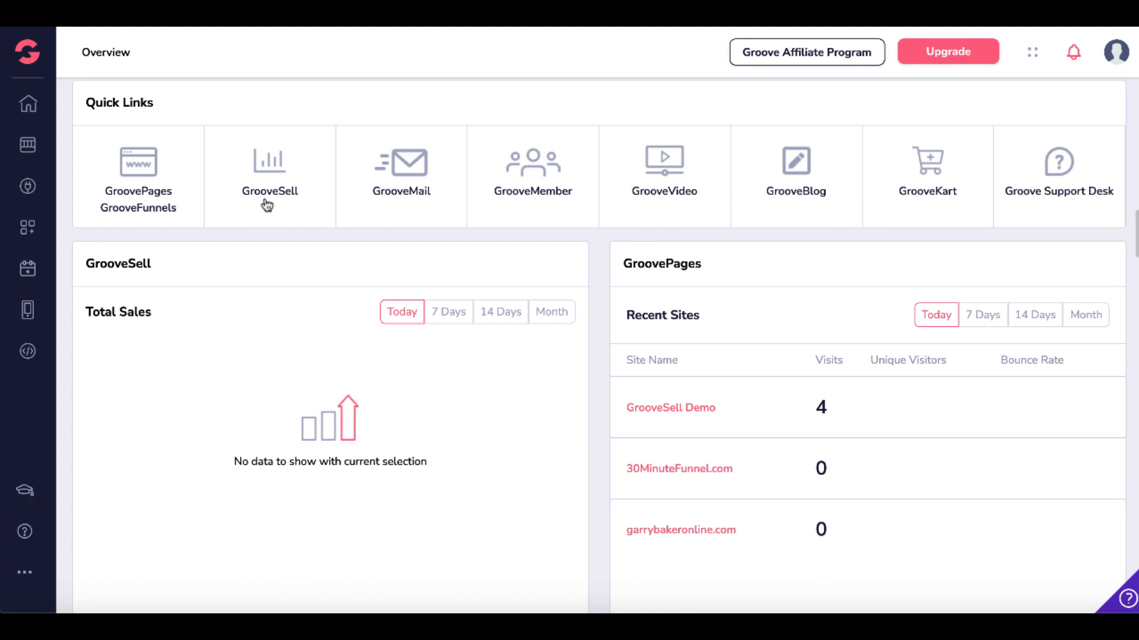
Switch to GrooveSell and copy the Embedded Into Your Own Page code from the Test Product 15 checkout link.
left_click(267, 203)
left_click(26, 313)
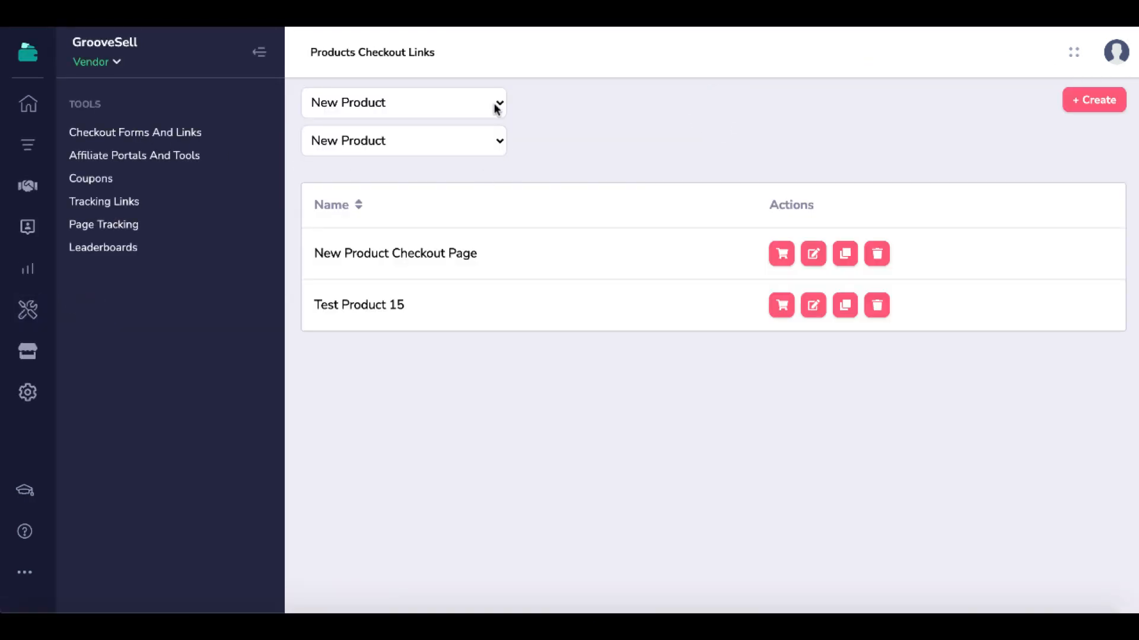
left_click(496, 109)
left_click(443, 134)
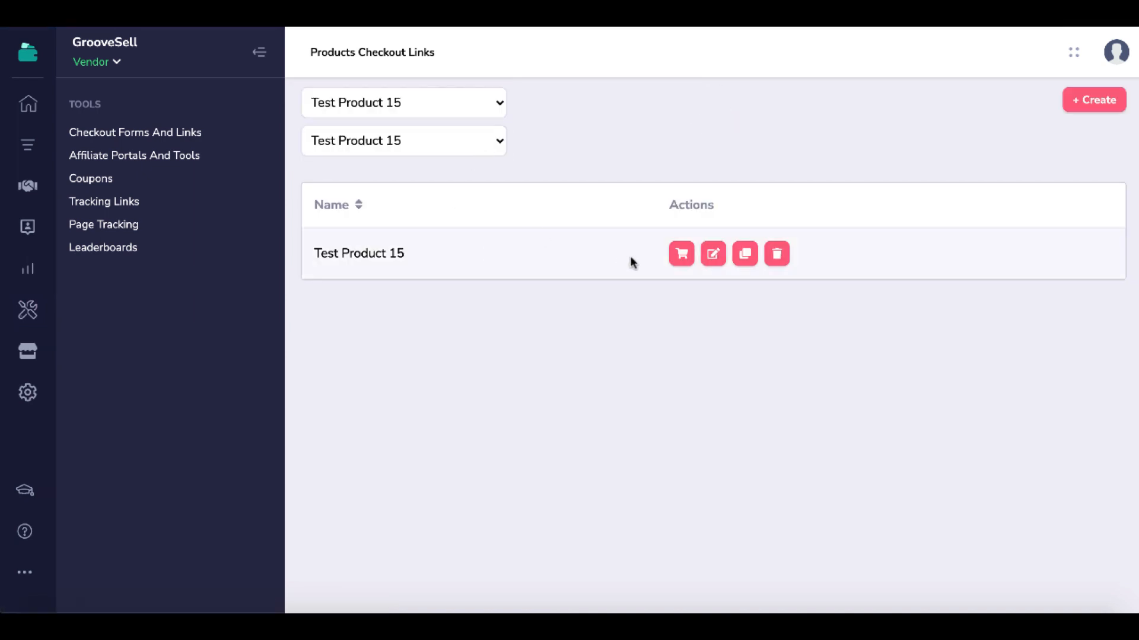
left_click(682, 255)
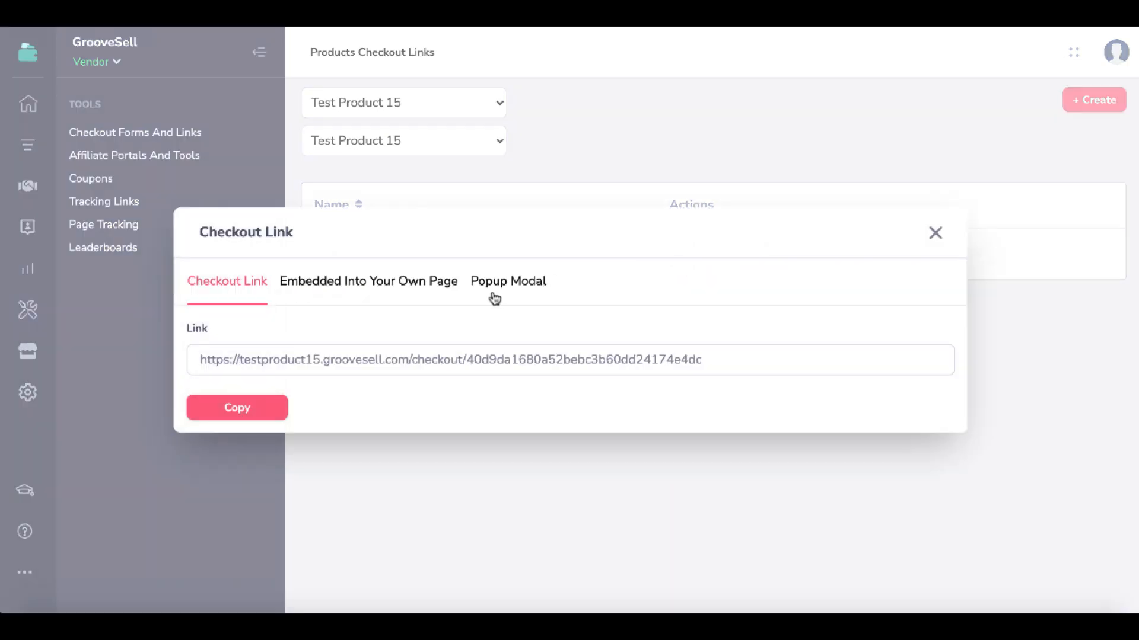
left_click(433, 274)
left_click(250, 452)
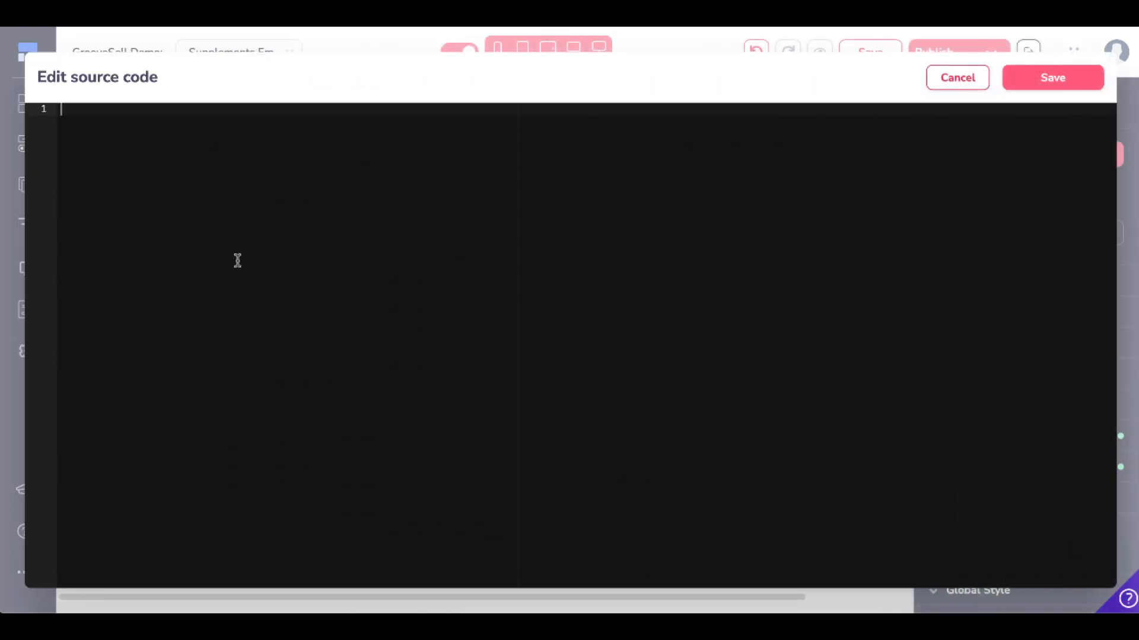
Paste the copied checkout code into the GroovePages embed element's source, save it, and review the form on the page.
key("ctrl+v")
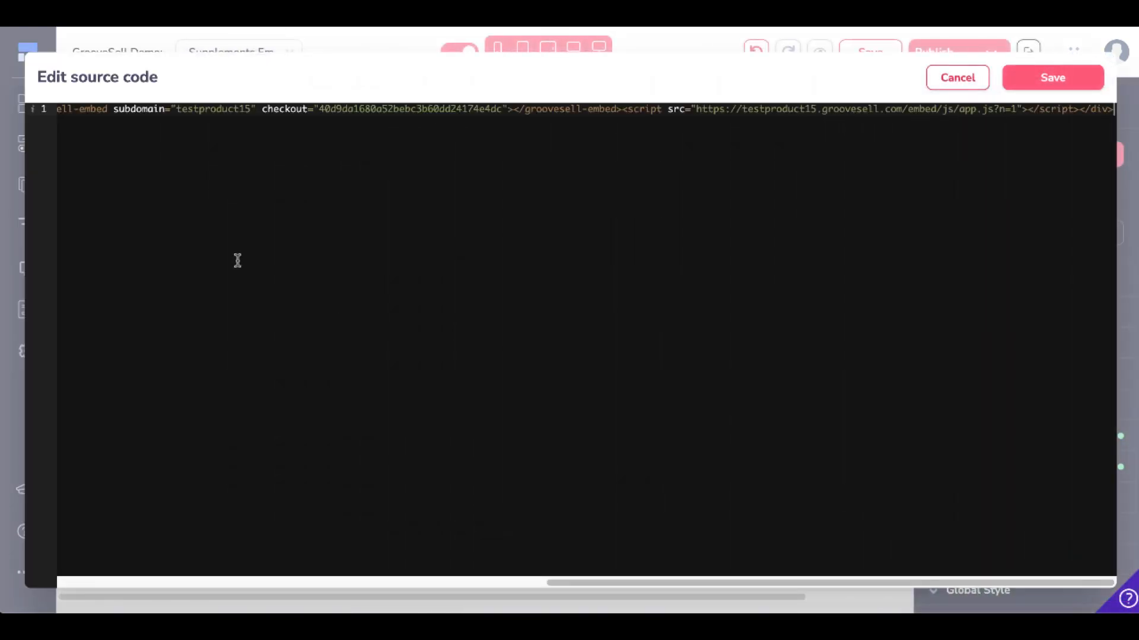
left_click(1042, 88)
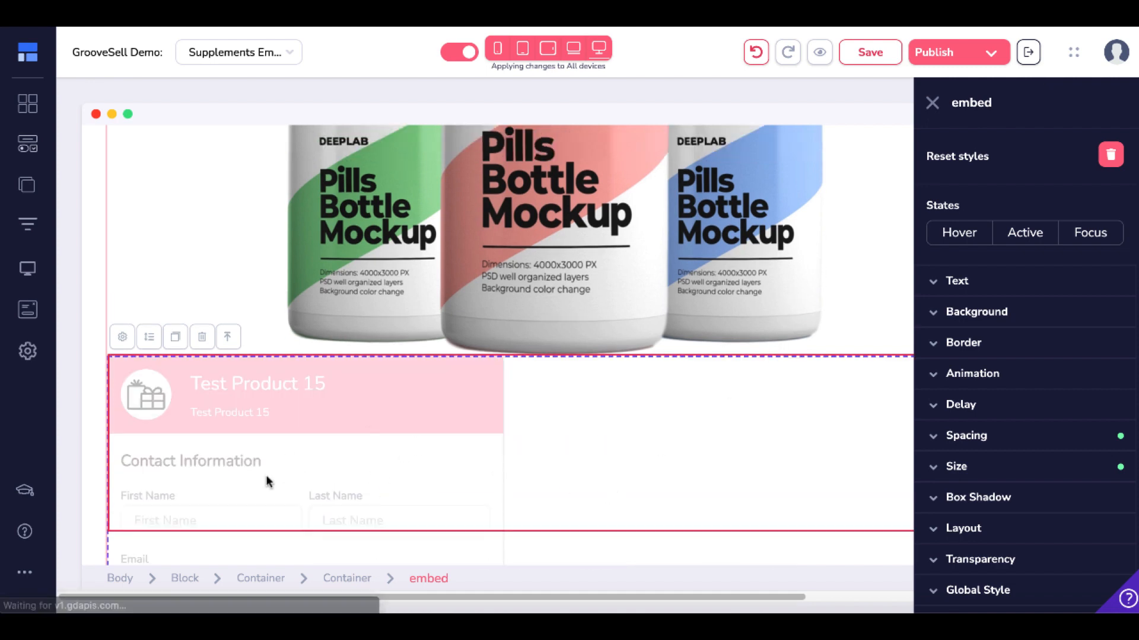
scroll(538, 490, "down", 5)
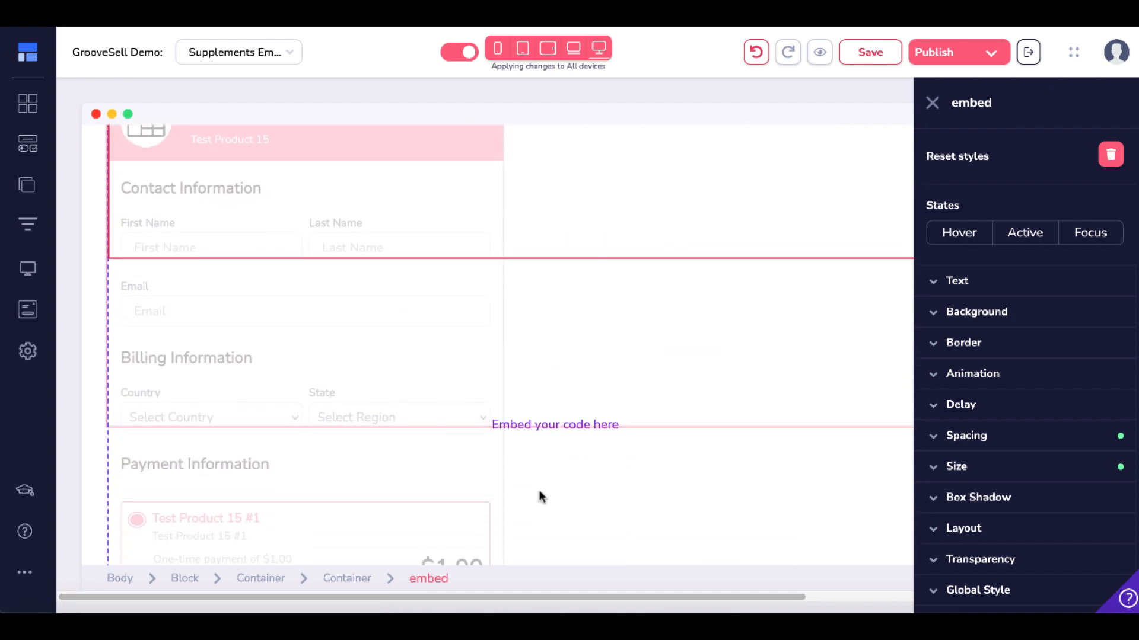
scroll(539, 490, "down", 5)
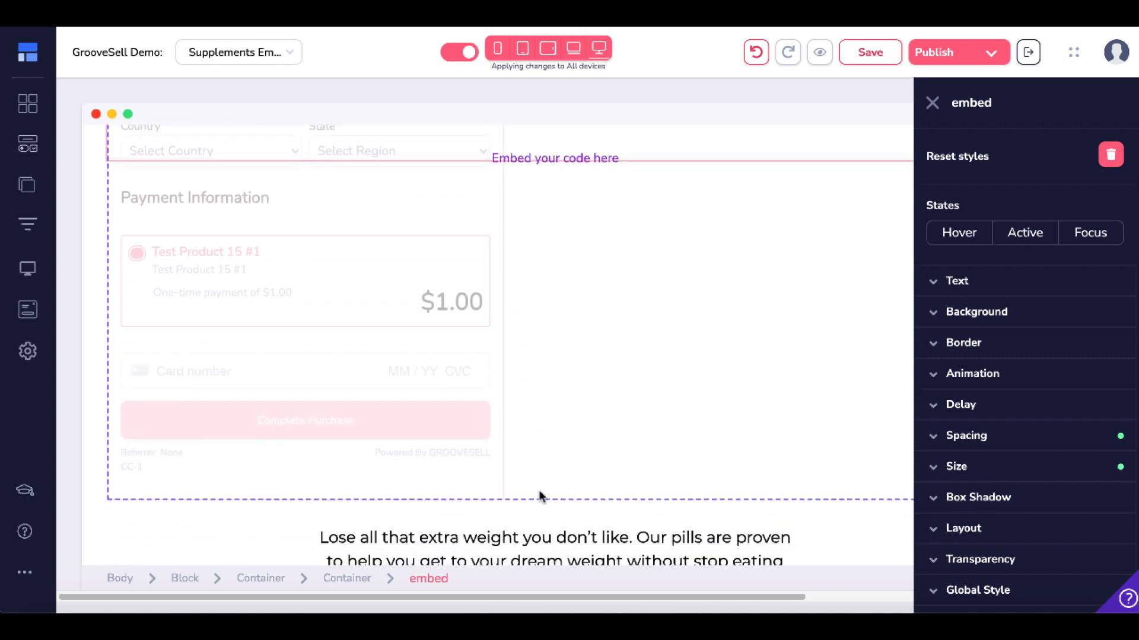
scroll(538, 490, "up", 10)
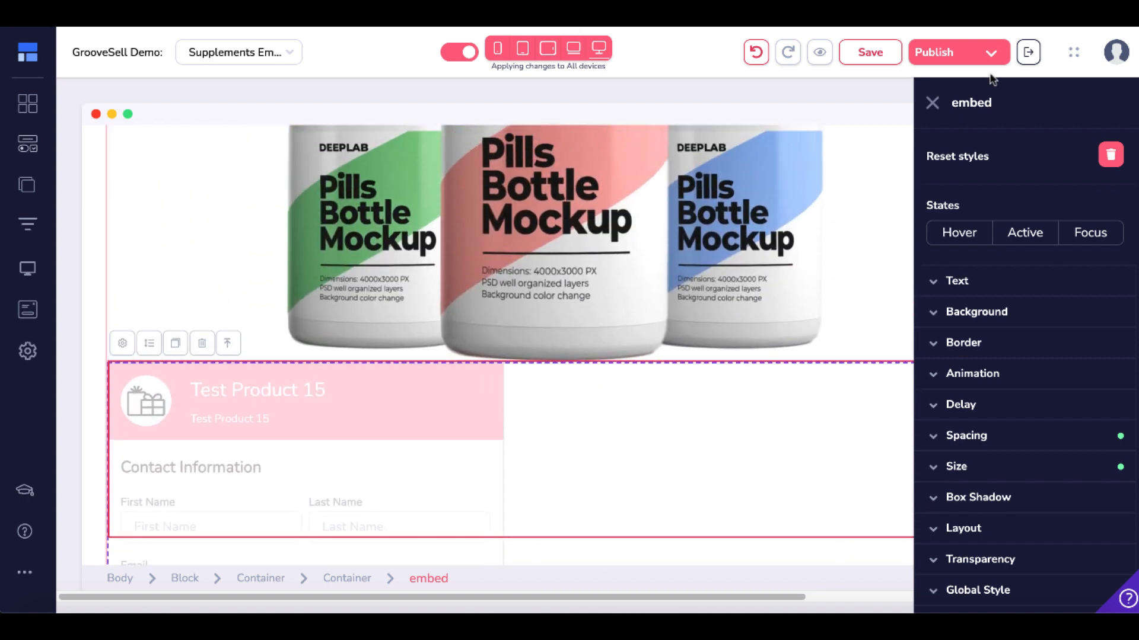
Publish the current page to the leadmagnet subdomain of 30minutefunnel.com and open the live page.
left_click(989, 54)
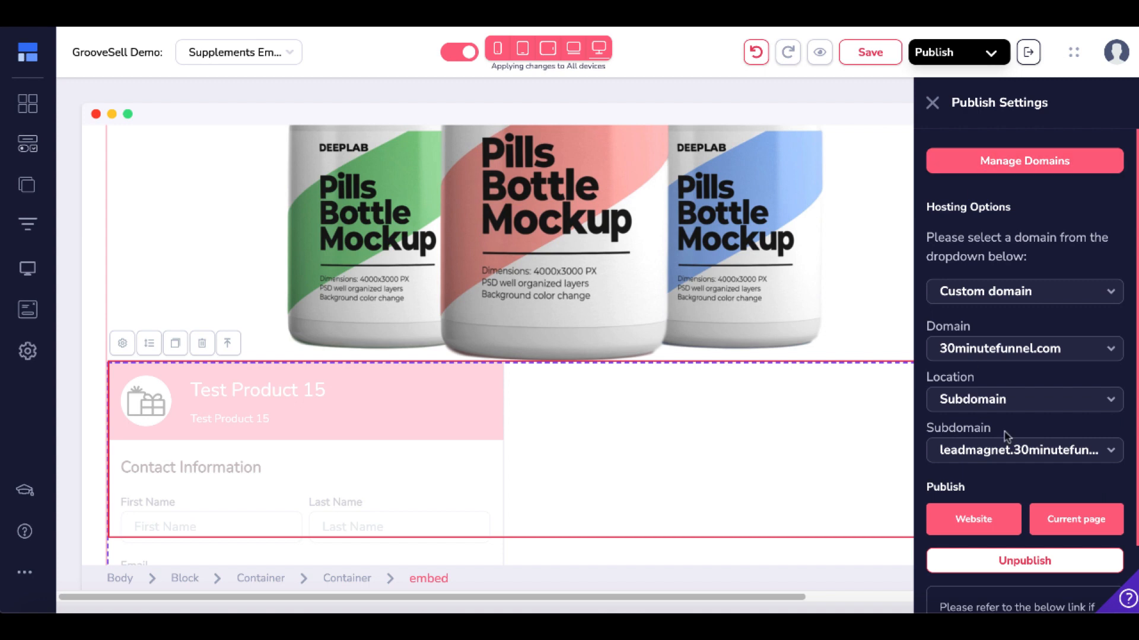
left_click(1046, 523)
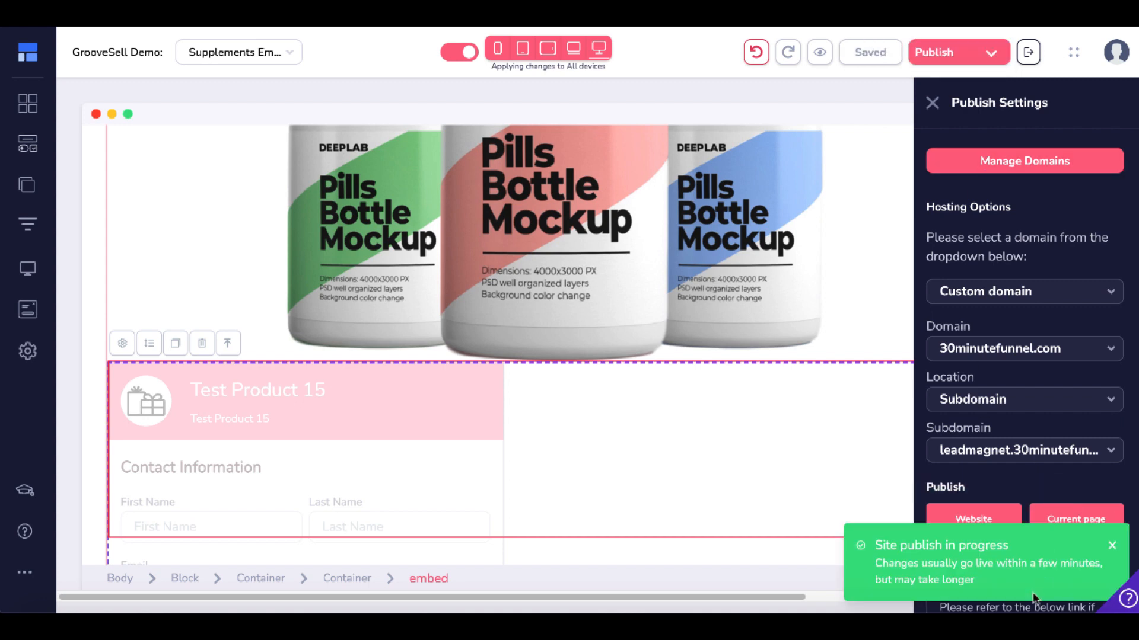
left_click(1110, 545)
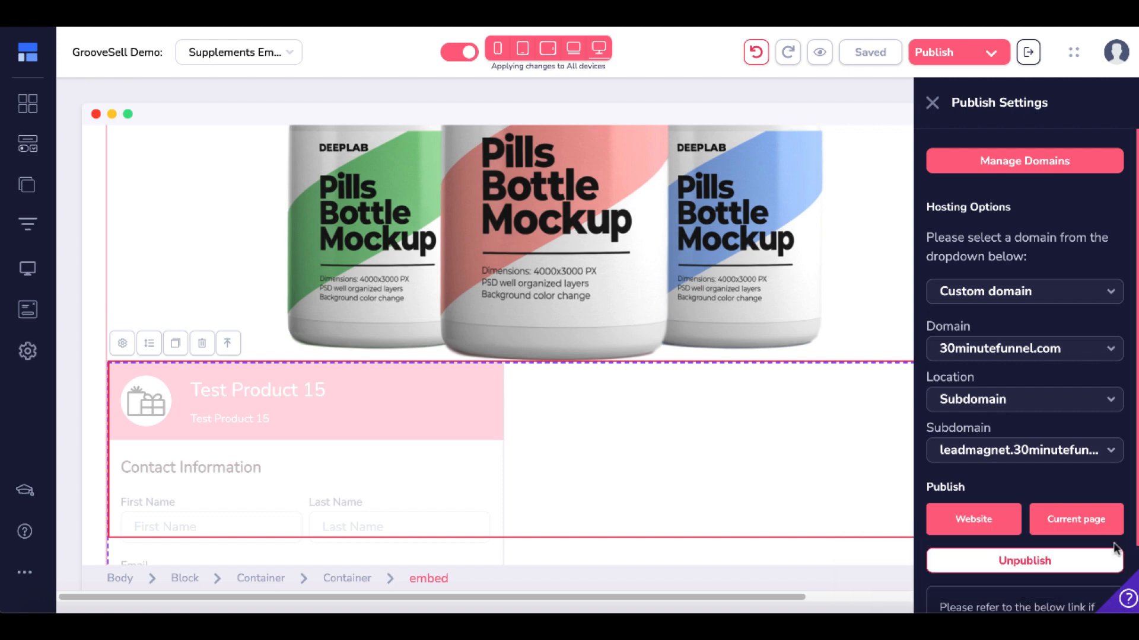
left_click(1078, 520)
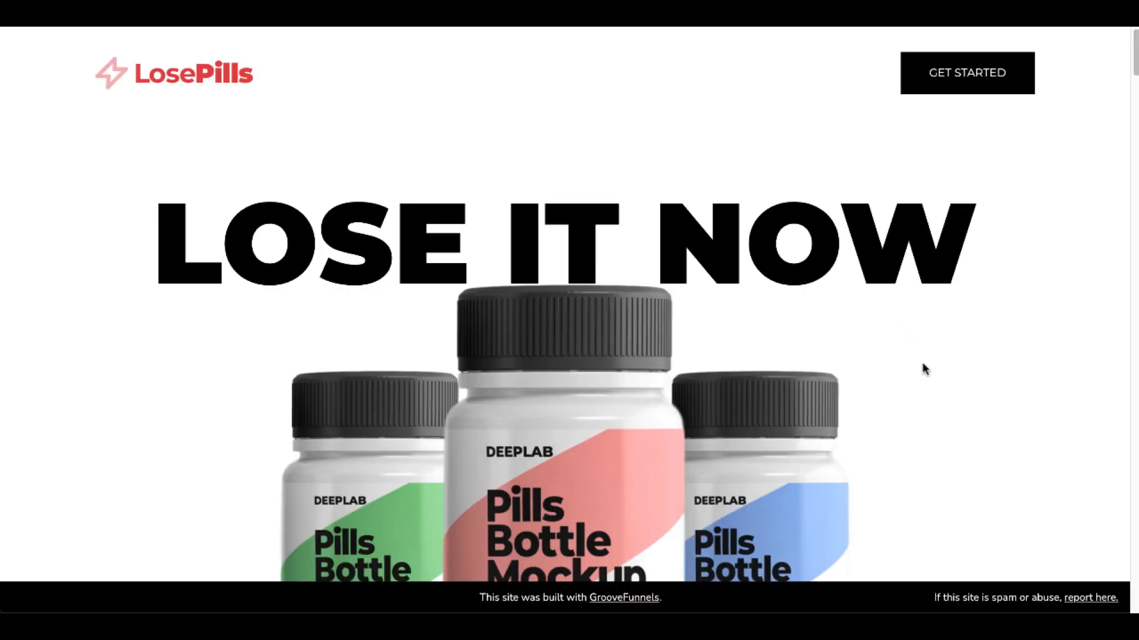
Examine the embedded Test Product 15 checkout form on the live page, from its contact fields down to the payment section.
scroll(923, 369, "down", 3)
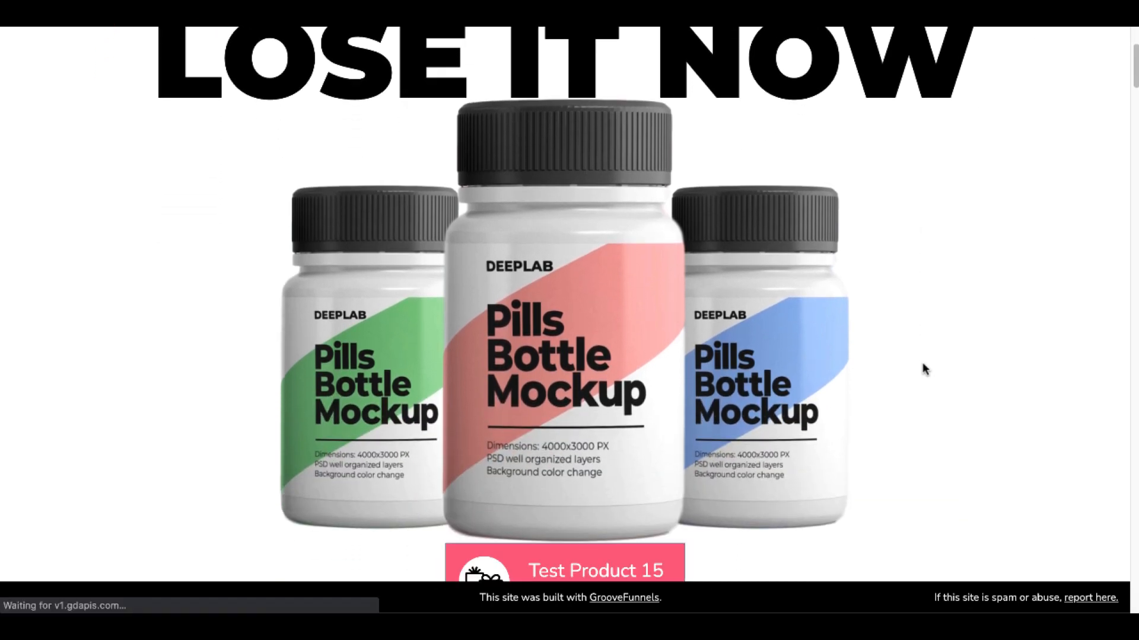
scroll(923, 369, "down", 7)
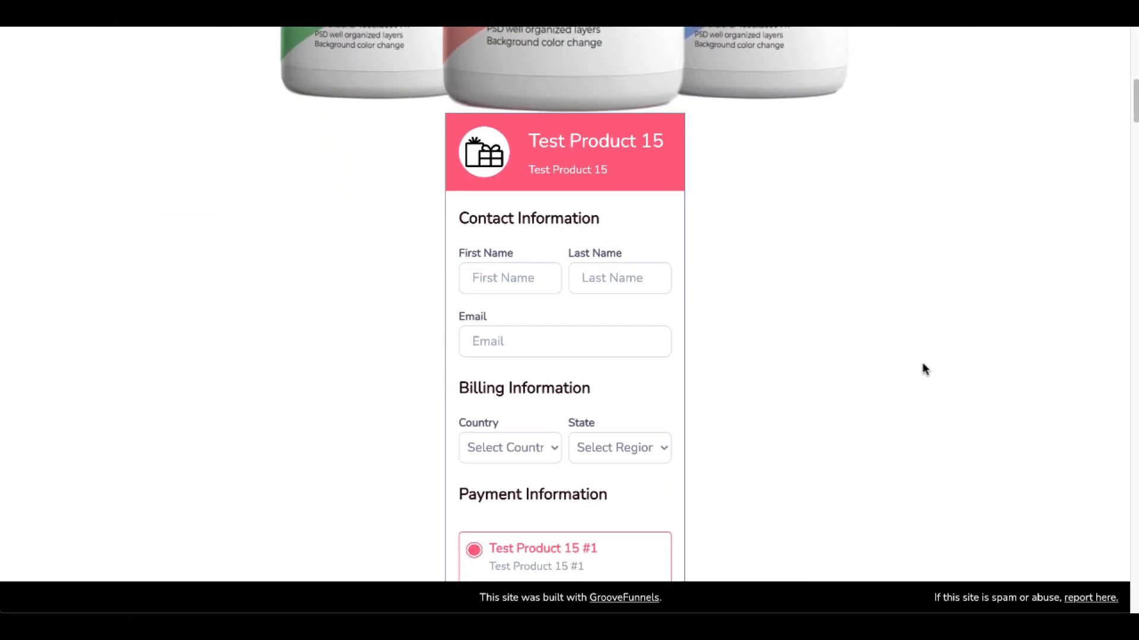
scroll(923, 368, "down", 2)
scroll(924, 369, "up", 1)
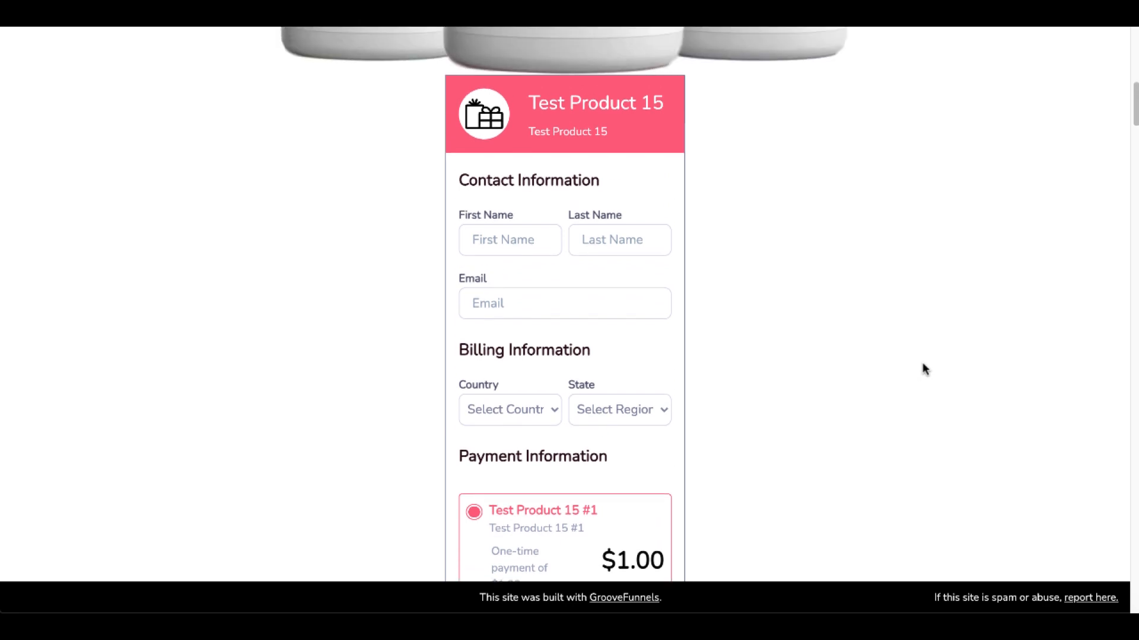
scroll(923, 369, "down", 3)
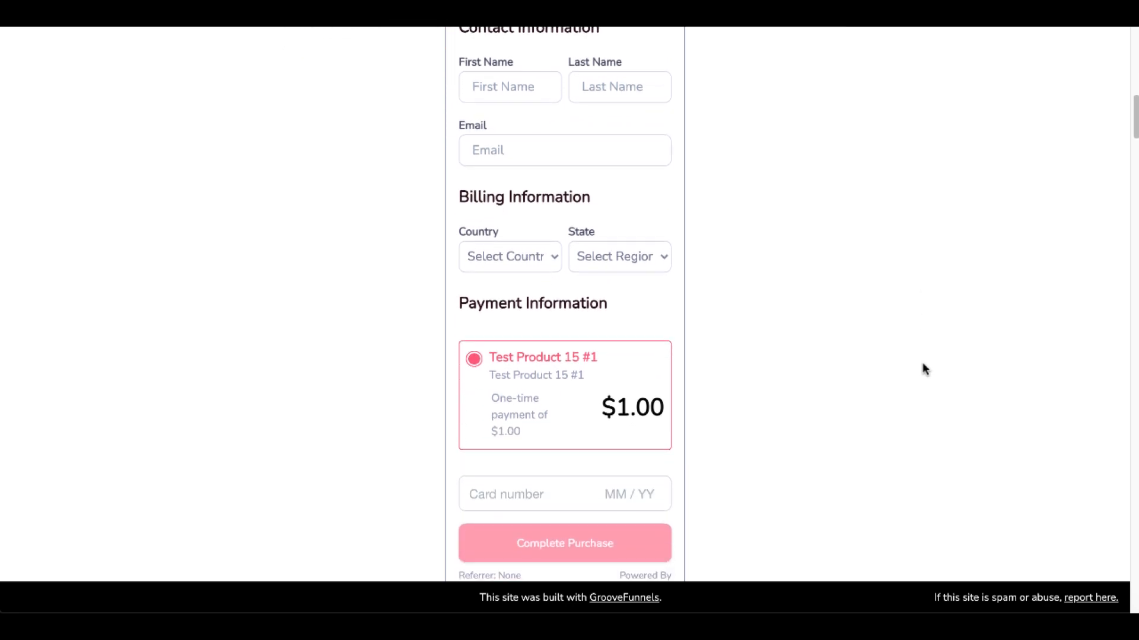
scroll(924, 369, "down", 2)
scroll(923, 369, "up", 2)
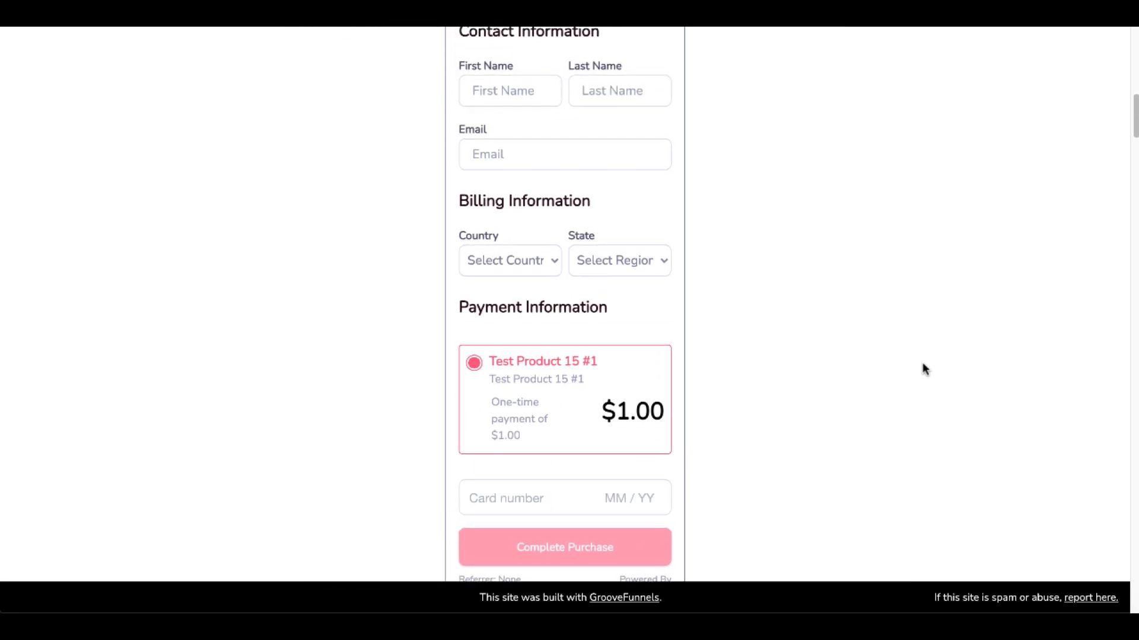
scroll(924, 369, "up", 2)
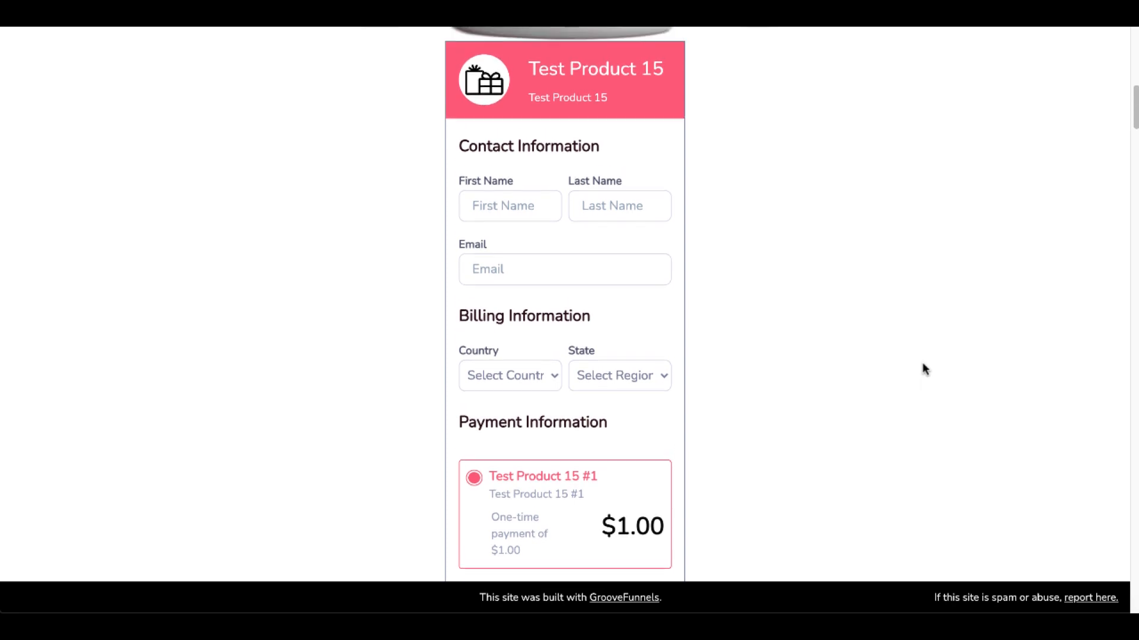